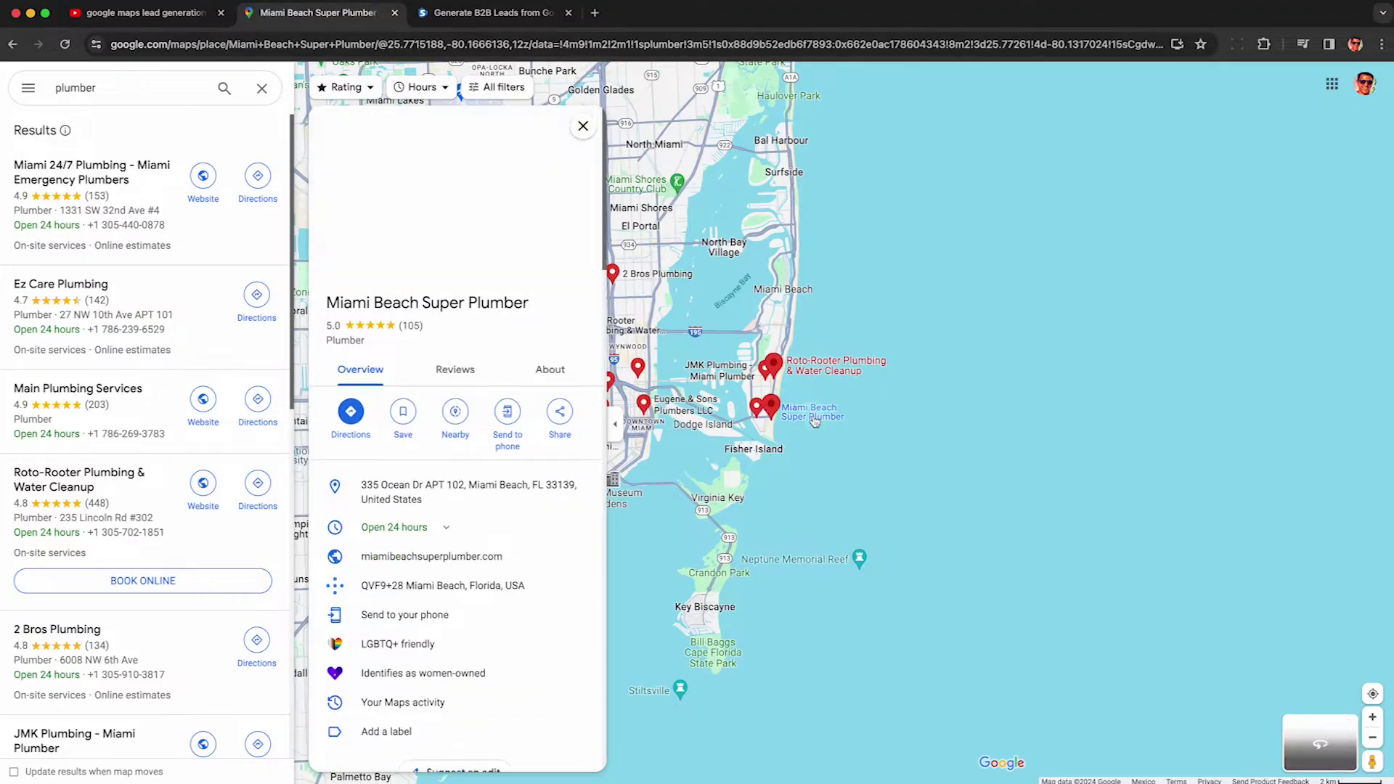
# Filter the city list to 10,000 - 19,999 population with Gyms as the business category
pyautogui.click(721, 371)
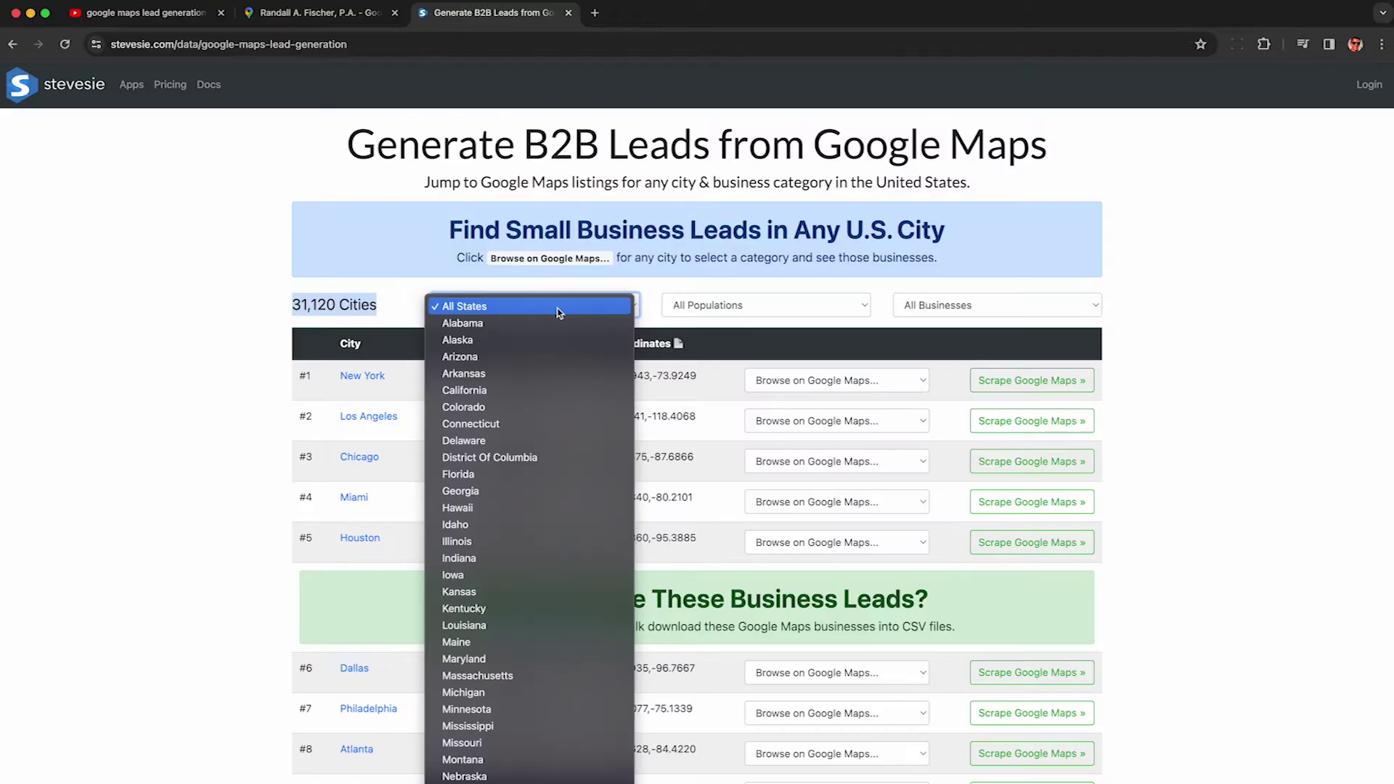
pyautogui.click(731, 314)
pyautogui.click(730, 314)
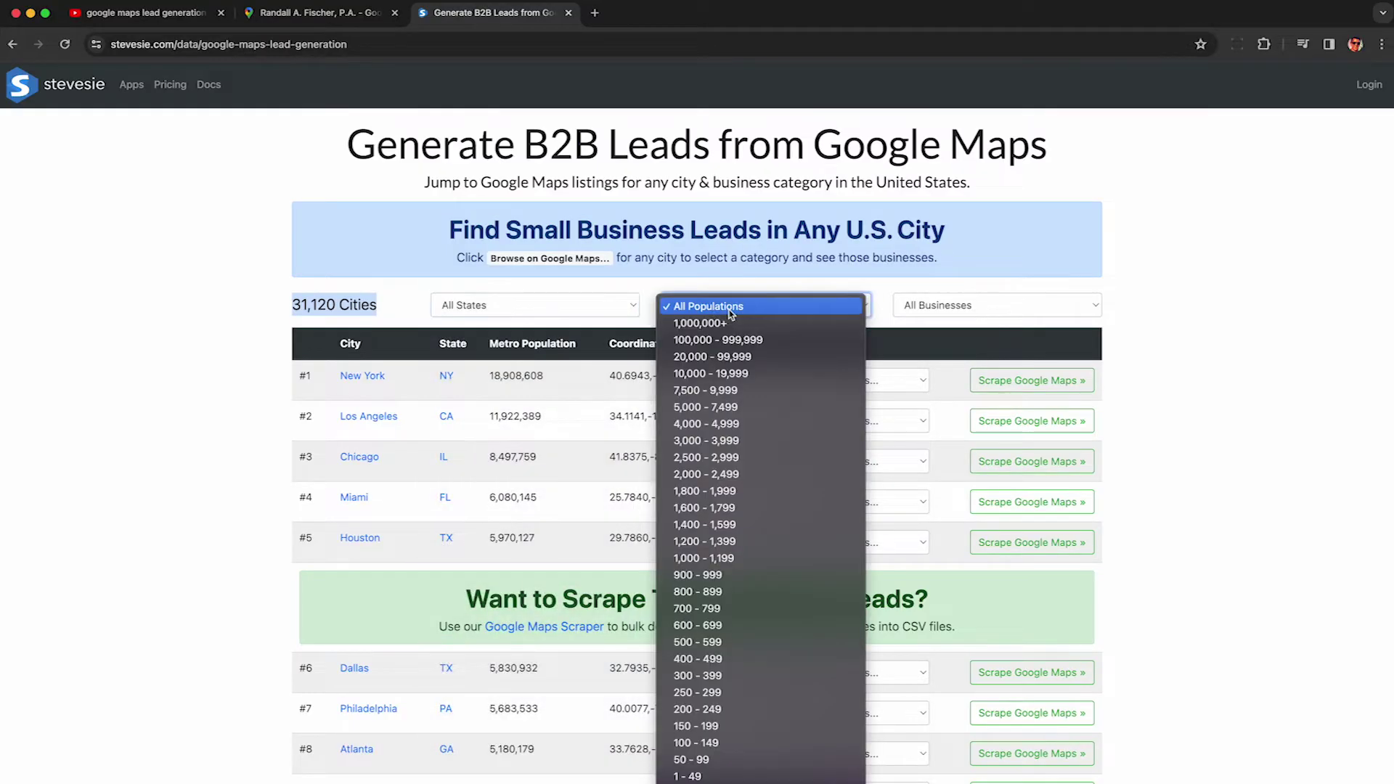
pyautogui.click(711, 373)
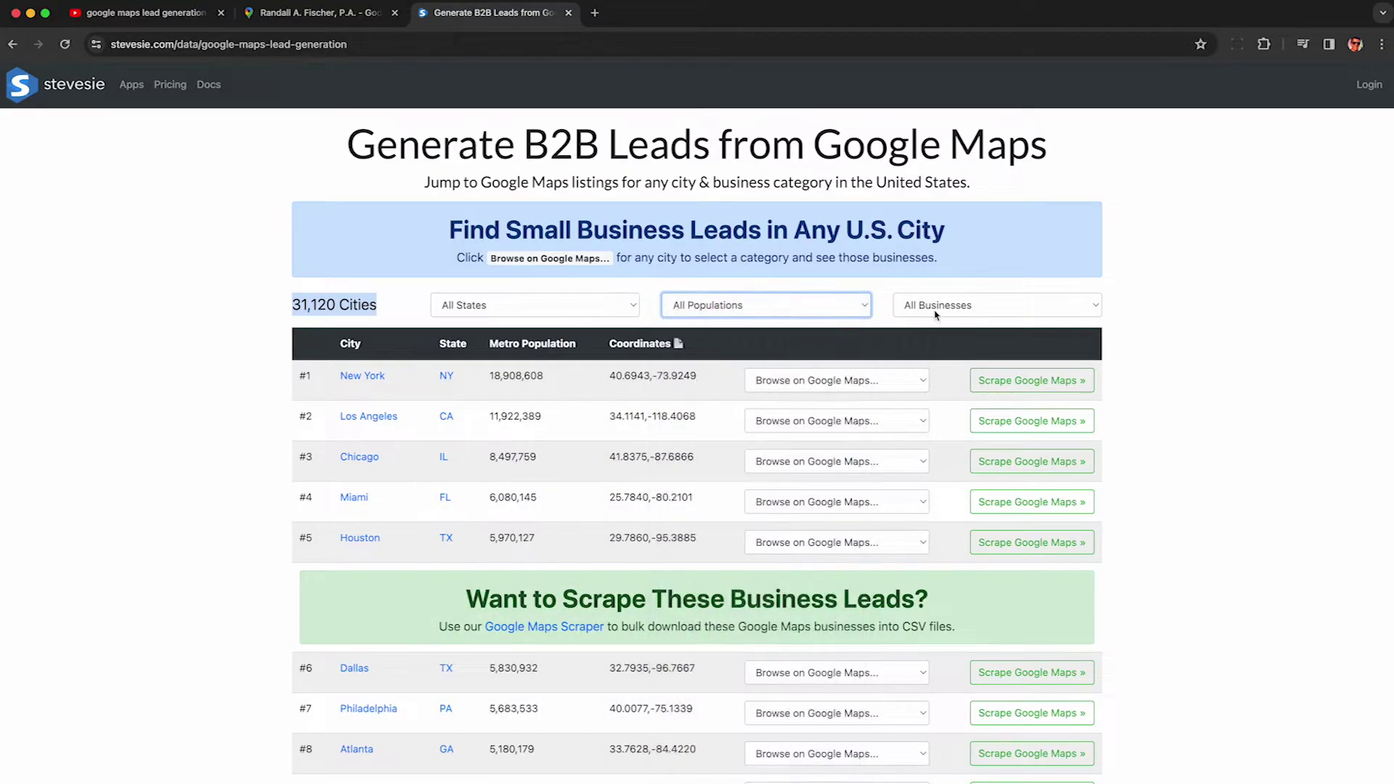
pyautogui.click(997, 305)
pyautogui.click(937, 581)
# Open four cities' Gyms maps in new tabs and view Advantage Contracting & Repair's details
pyautogui.rightClick(819, 423)
pyautogui.click(845, 435)
pyautogui.rightClick(818, 464)
pyautogui.click(844, 475)
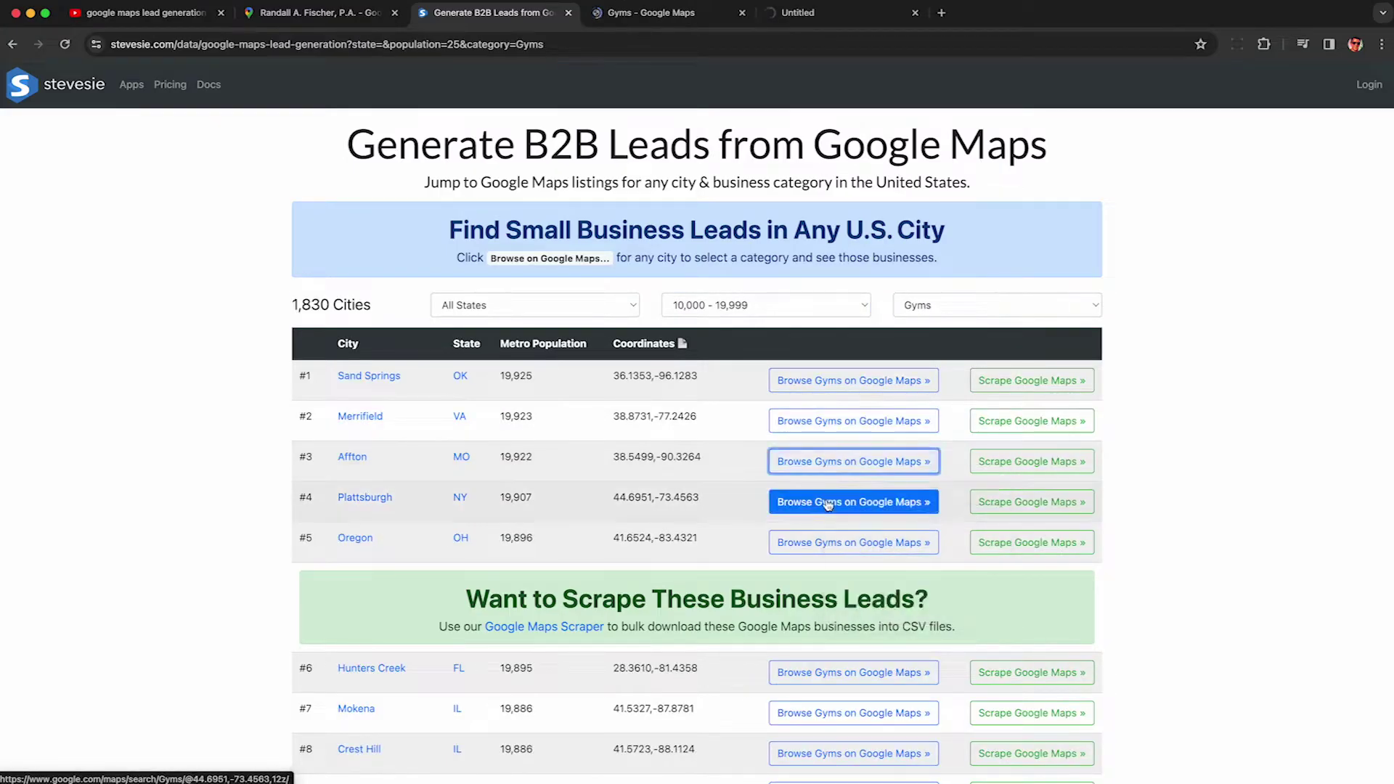
pyautogui.rightClick(812, 488)
pyautogui.click(843, 501)
pyautogui.rightClick(830, 541)
pyautogui.click(848, 546)
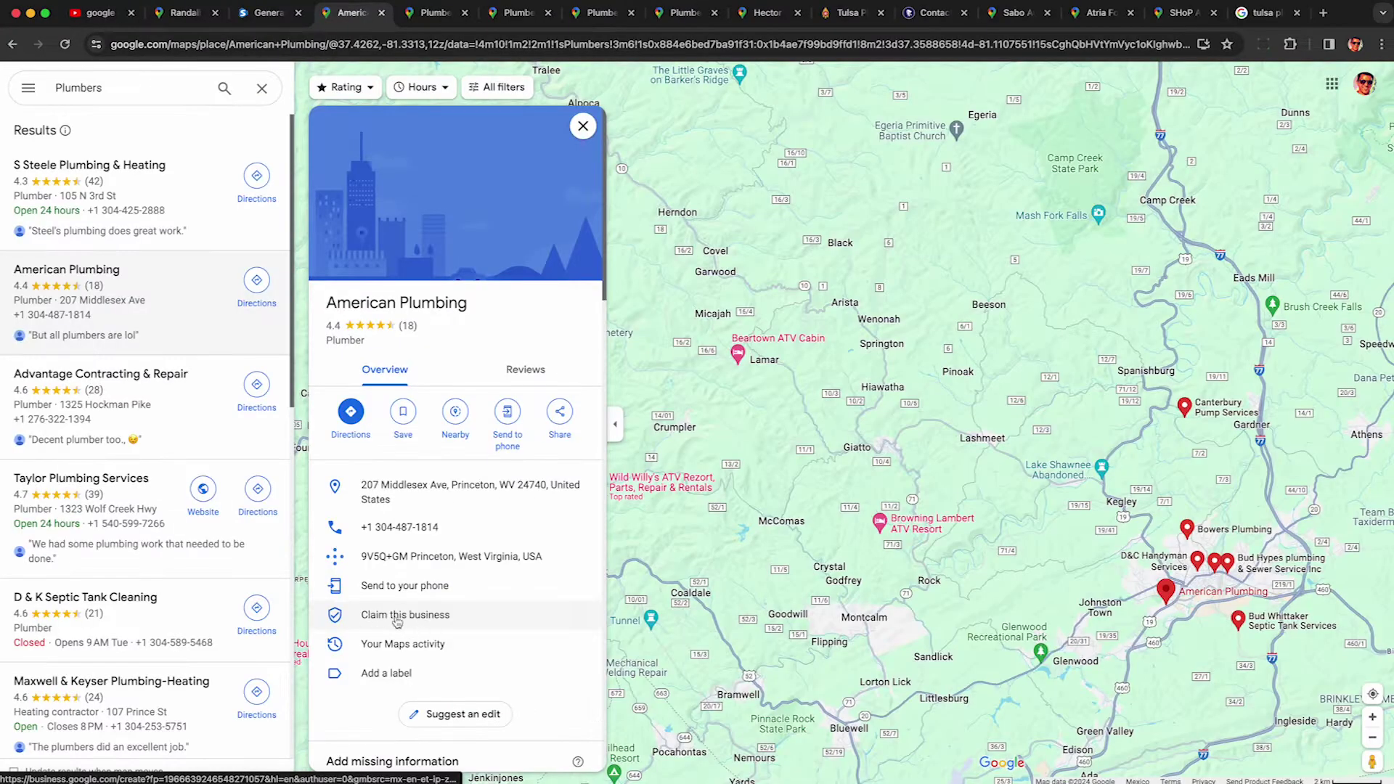
pyautogui.click(175, 402)
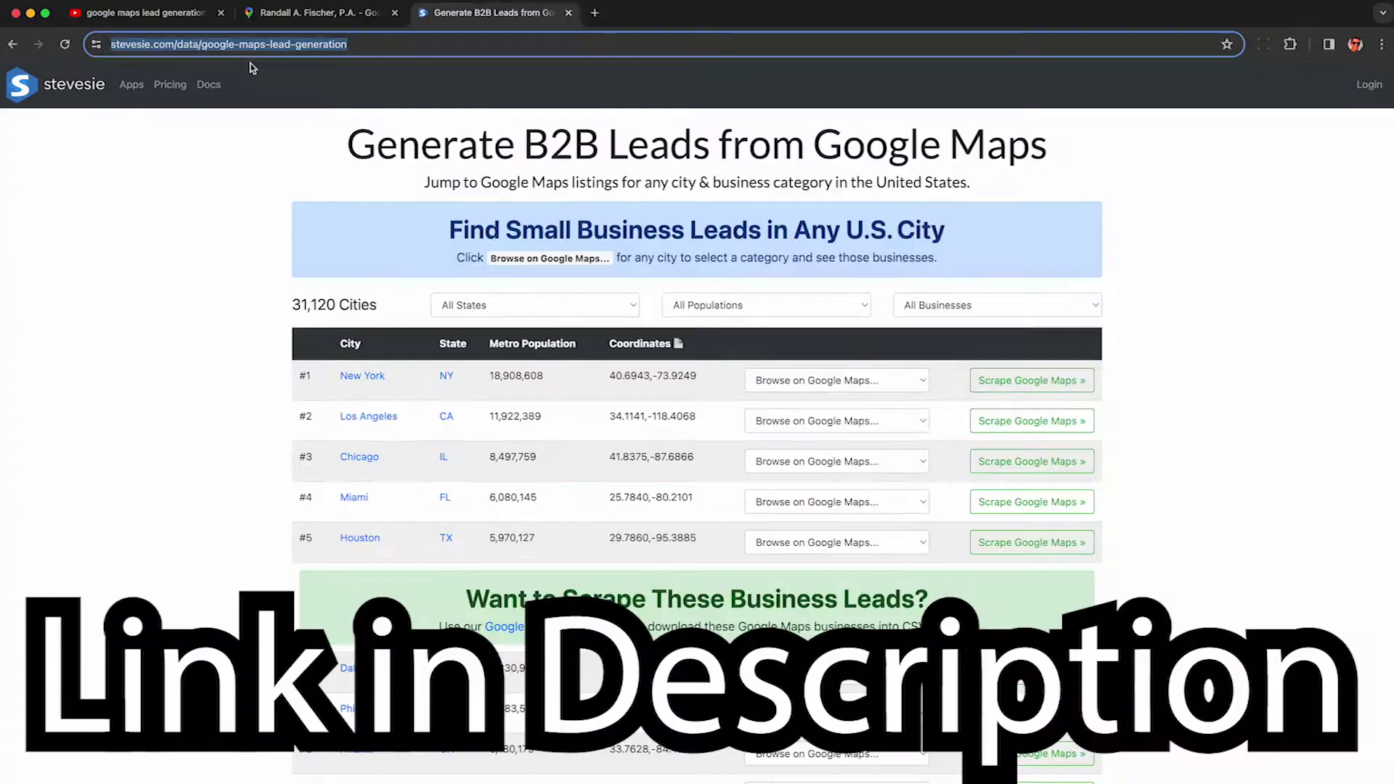
# Select the 31,120 Cities count and open New York's Architects listings on Google Maps
pyautogui.click(330, 166)
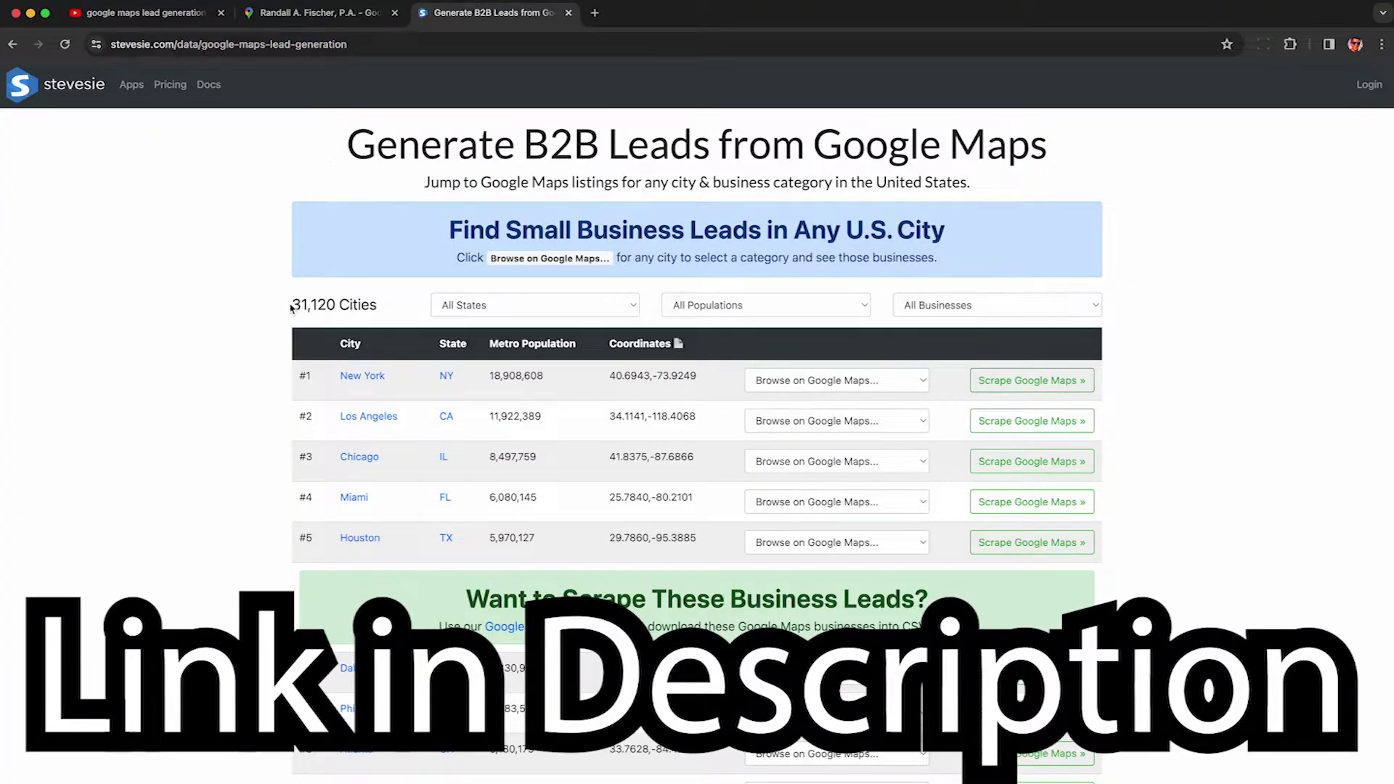
pyautogui.moveTo(348, 304); pyautogui.dragTo(381, 309)
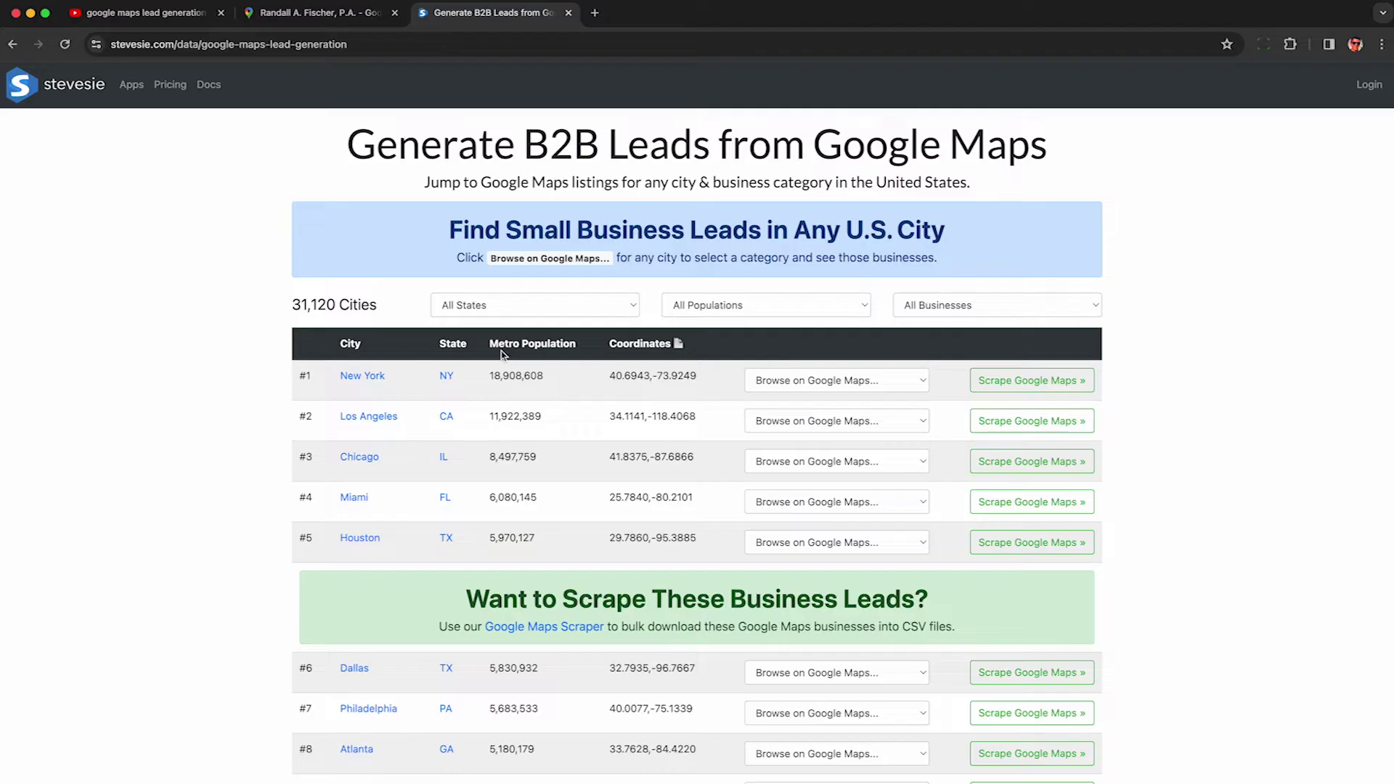
pyautogui.click(795, 385)
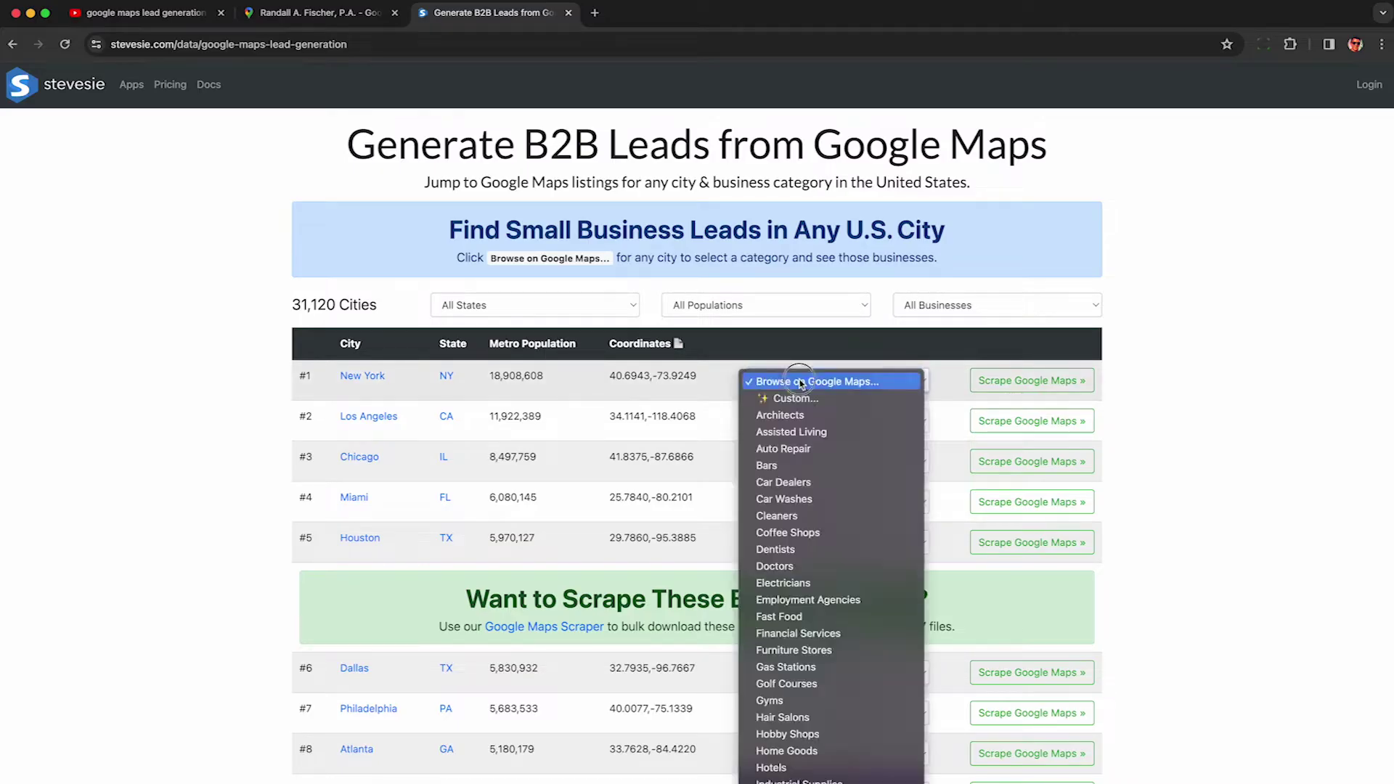
pyautogui.click(808, 416)
# Open New York's Assisted Living and Auto Repair listings on Google Maps as well
pyautogui.click(523, 15)
pyautogui.click(799, 379)
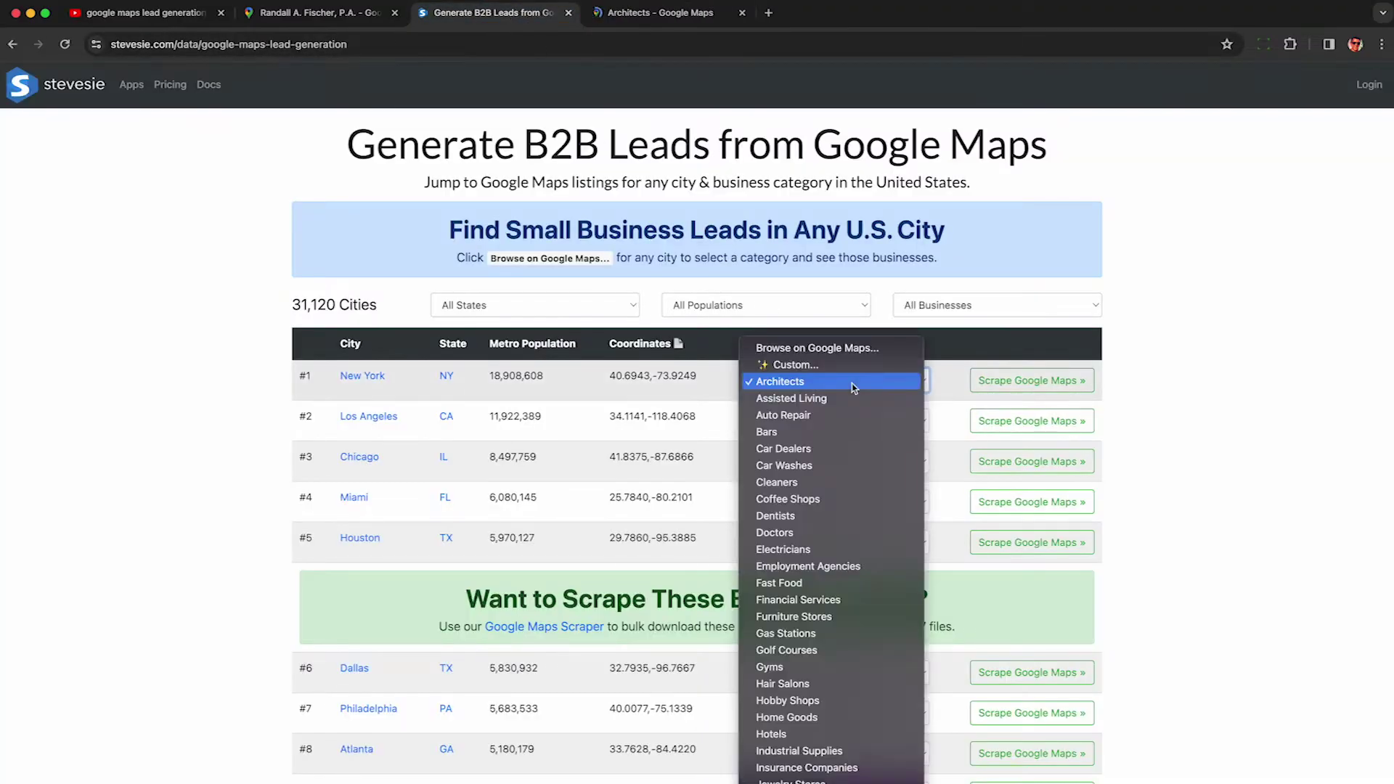
pyautogui.click(792, 399)
pyautogui.click(493, 14)
pyautogui.click(799, 379)
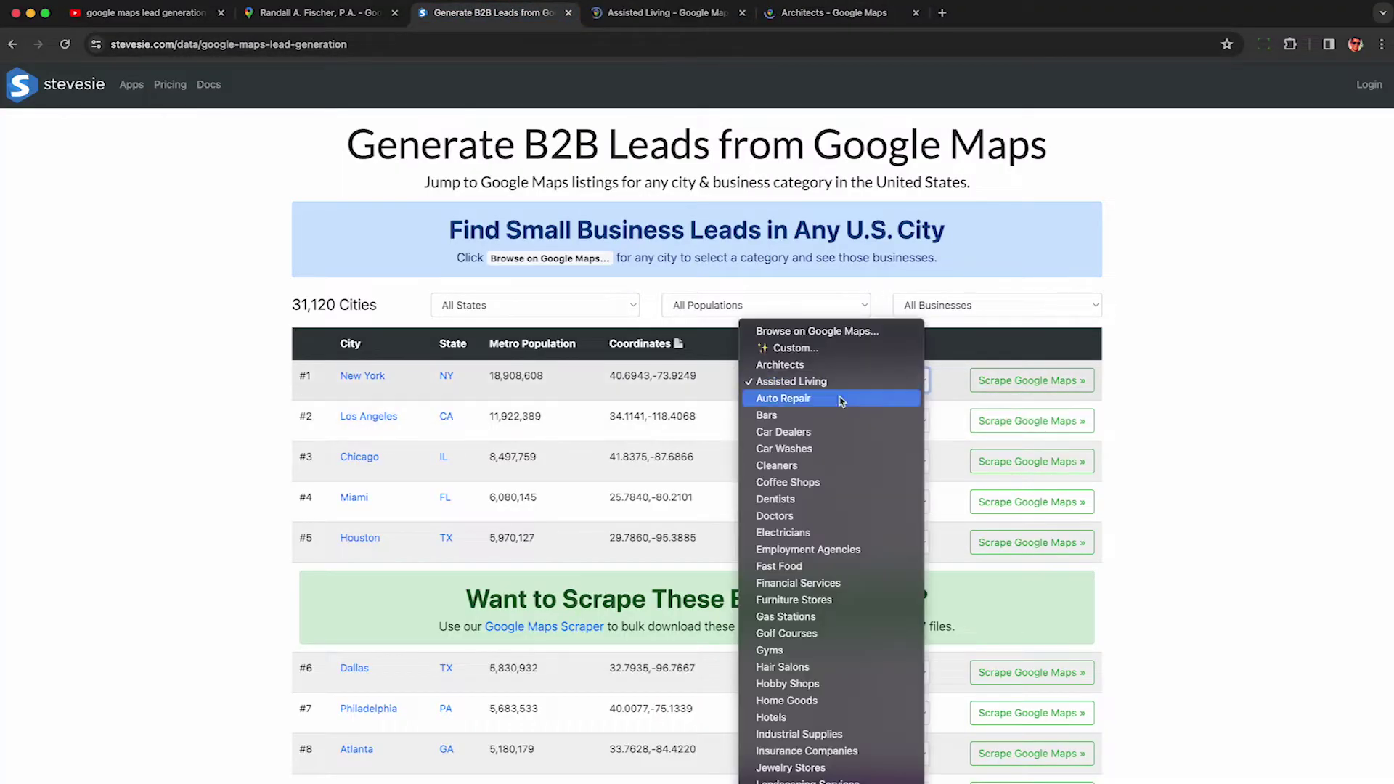
pyautogui.click(788, 395)
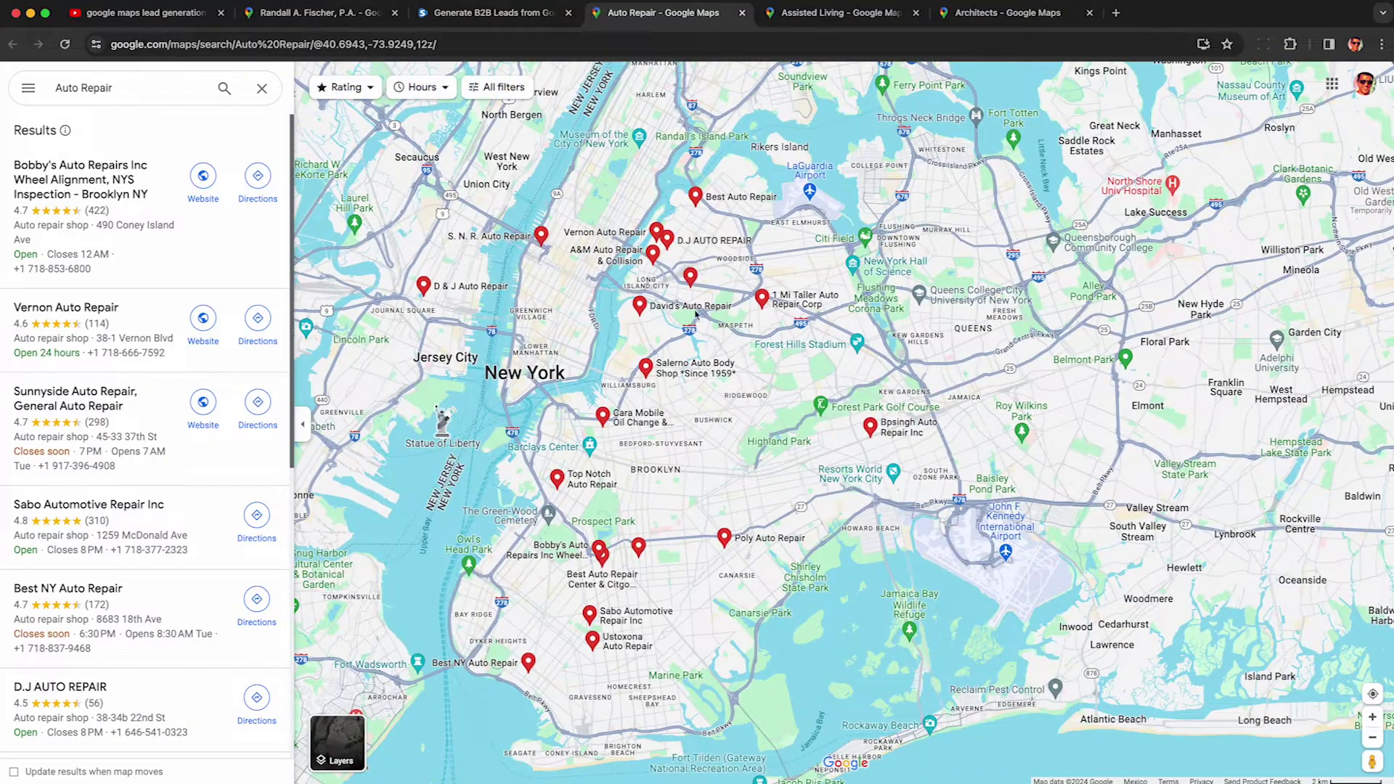
# View Bobby's, Vernon, Sunnyside and Sabo auto repair listings in New York
pyautogui.click(70, 188)
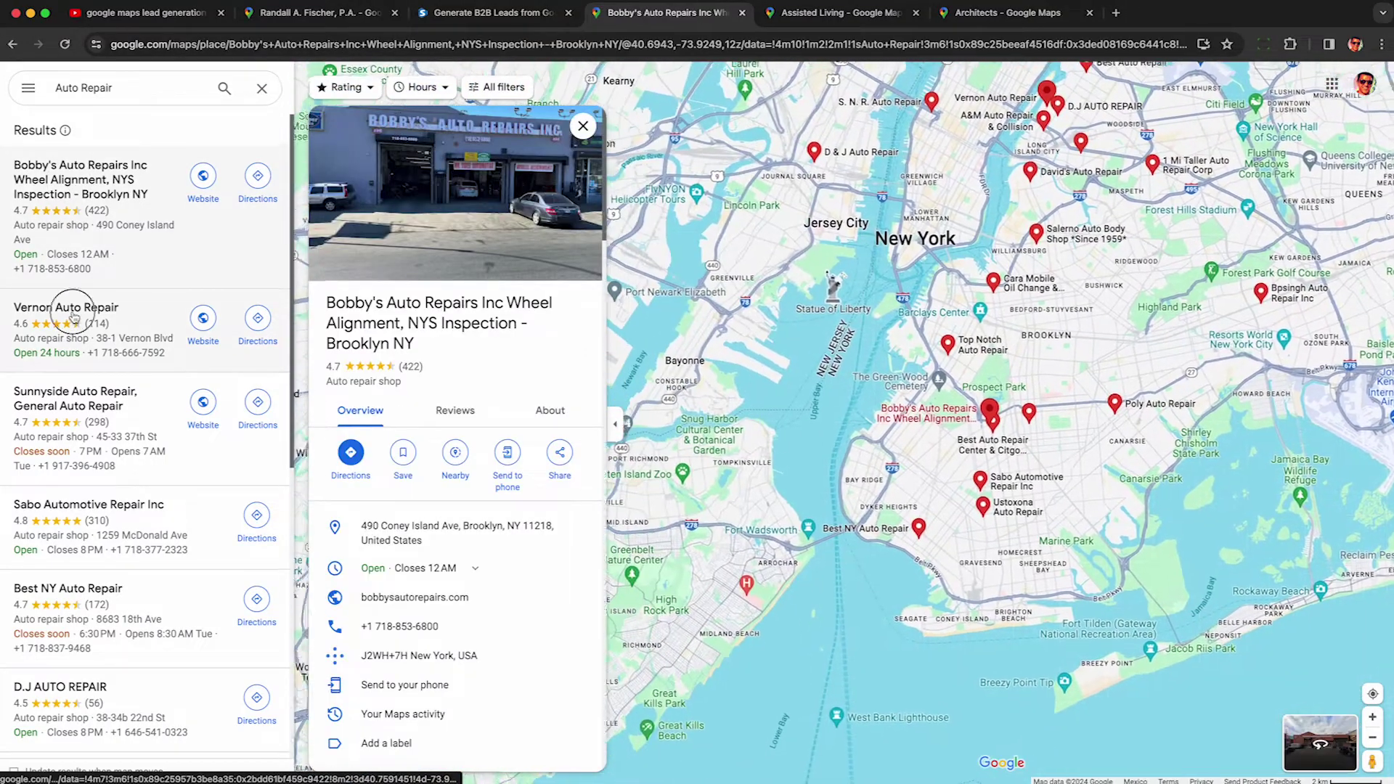
pyautogui.click(71, 320)
pyautogui.click(73, 403)
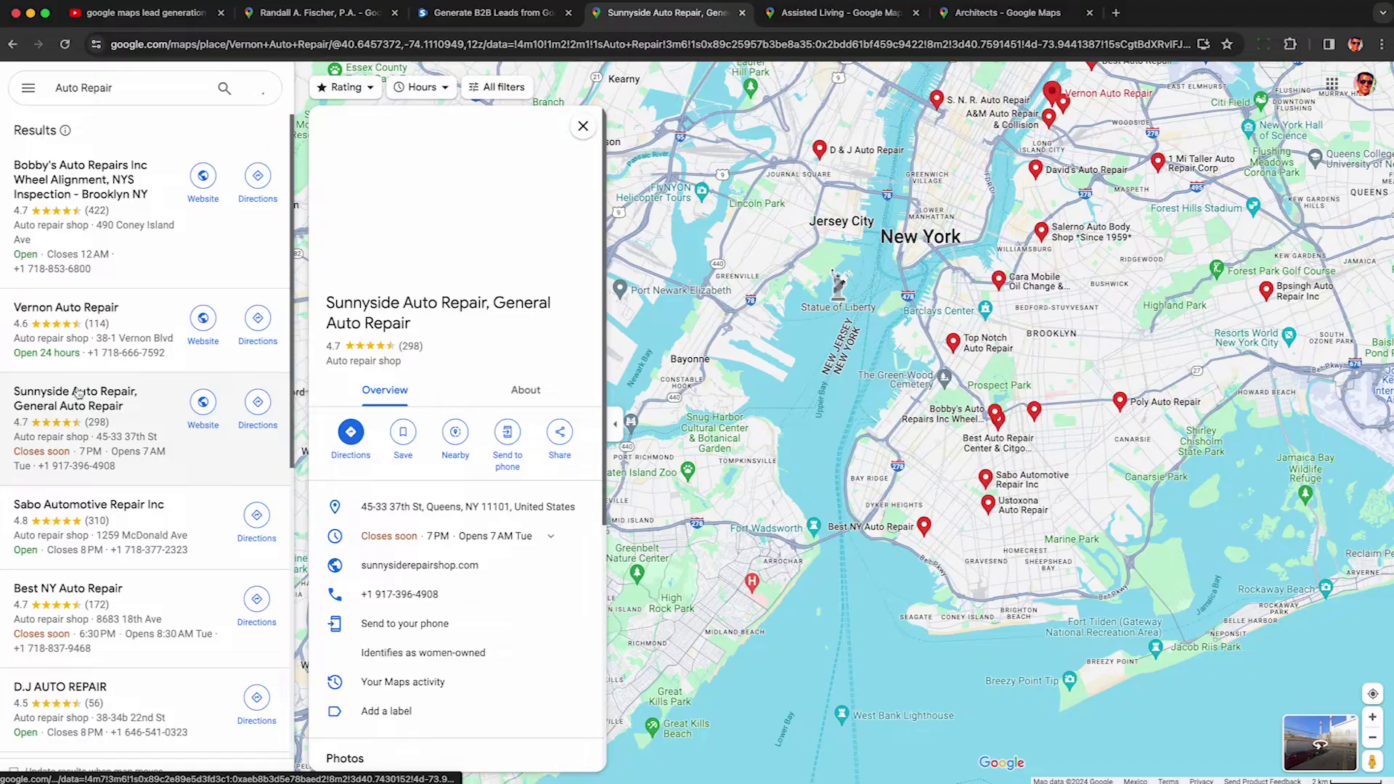
pyautogui.click(92, 502)
# View Elm York Assisted Living, Senior Care Authority and Atria Forest Hills details
pyautogui.click(835, 13)
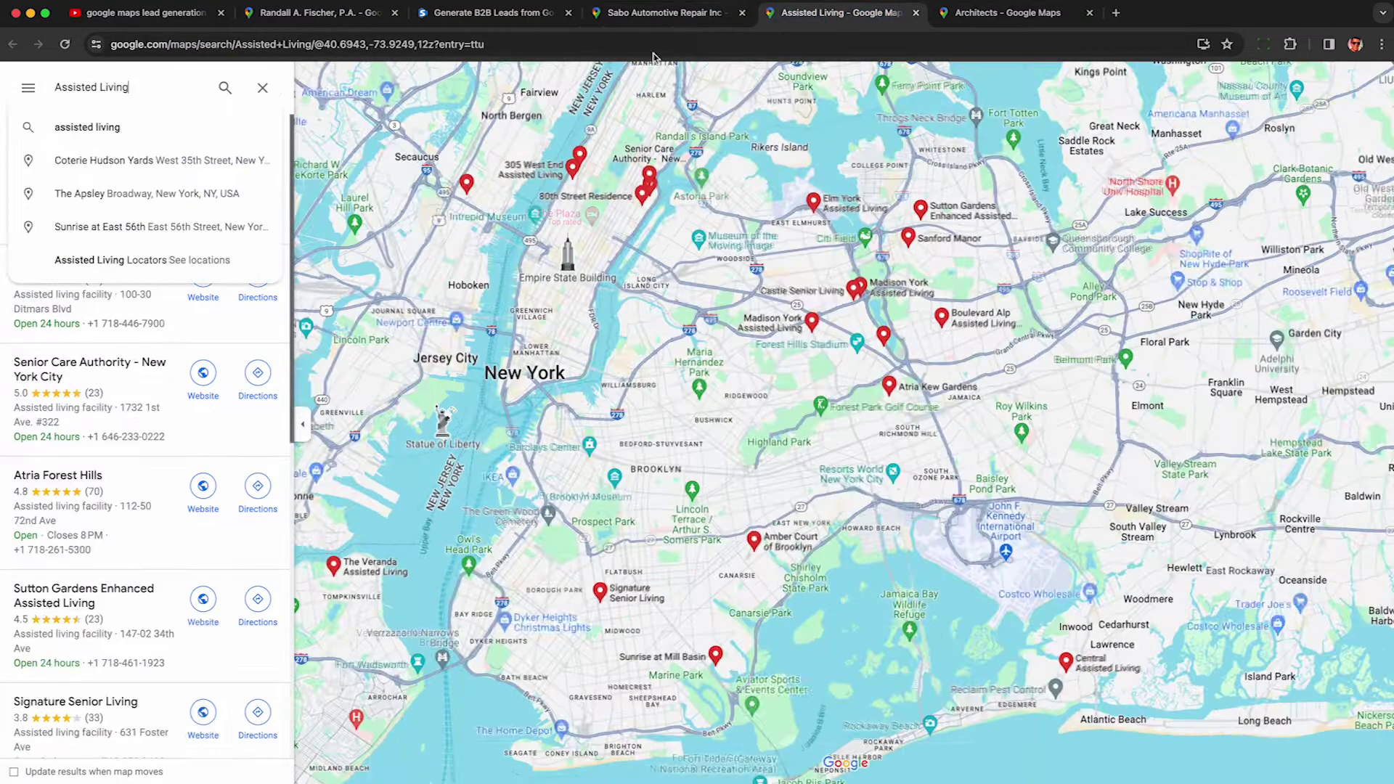
pyautogui.click(130, 299)
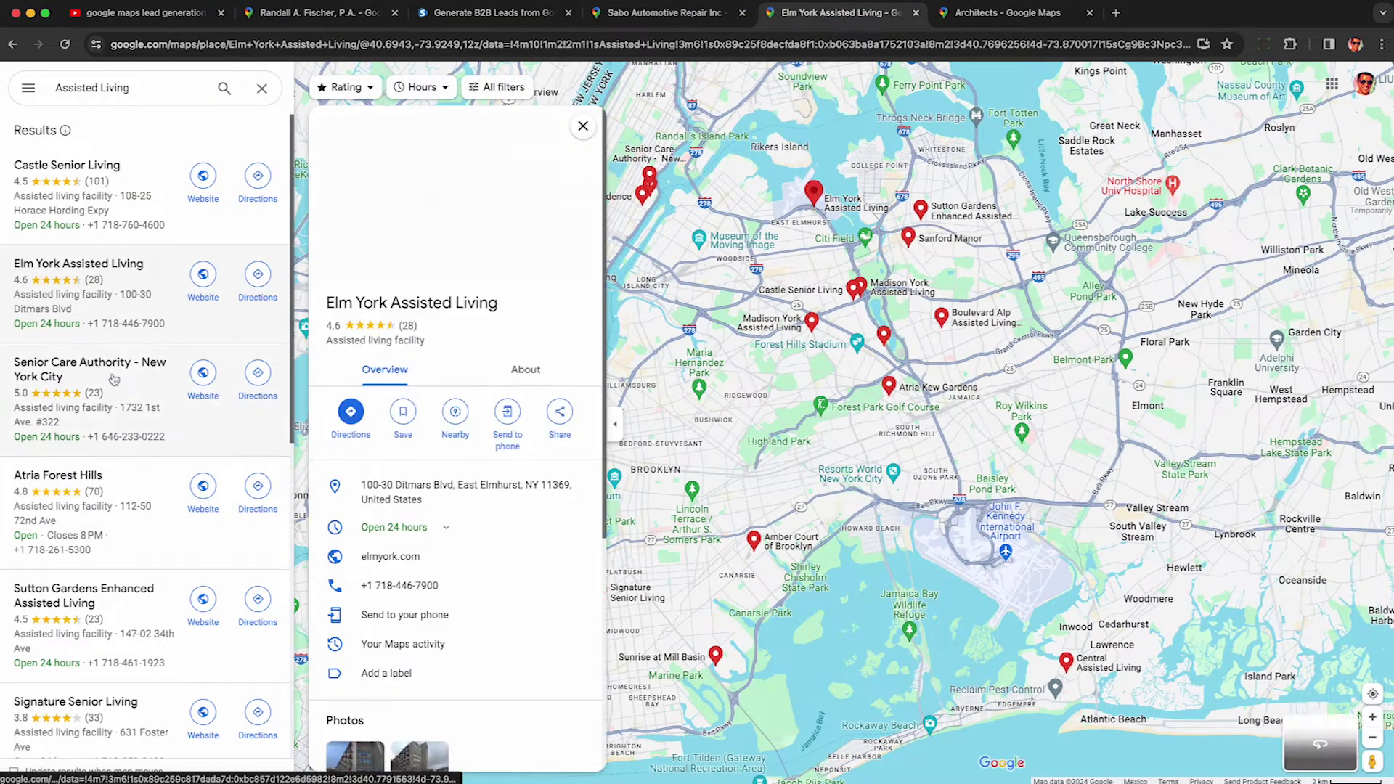
pyautogui.click(114, 379)
pyautogui.click(66, 494)
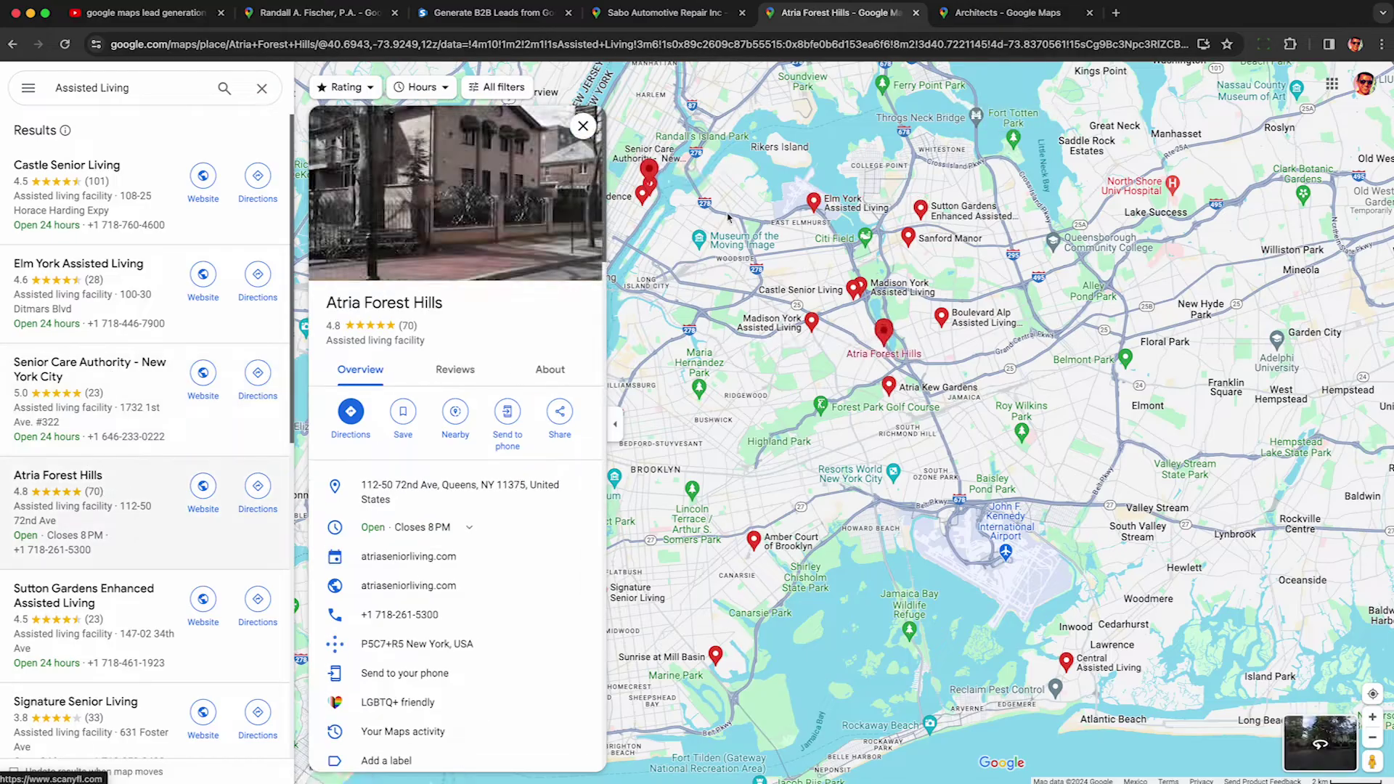
# View Dattner, BEAM and SHoP Architects details, then return to the lead-generation page
pyautogui.click(1010, 13)
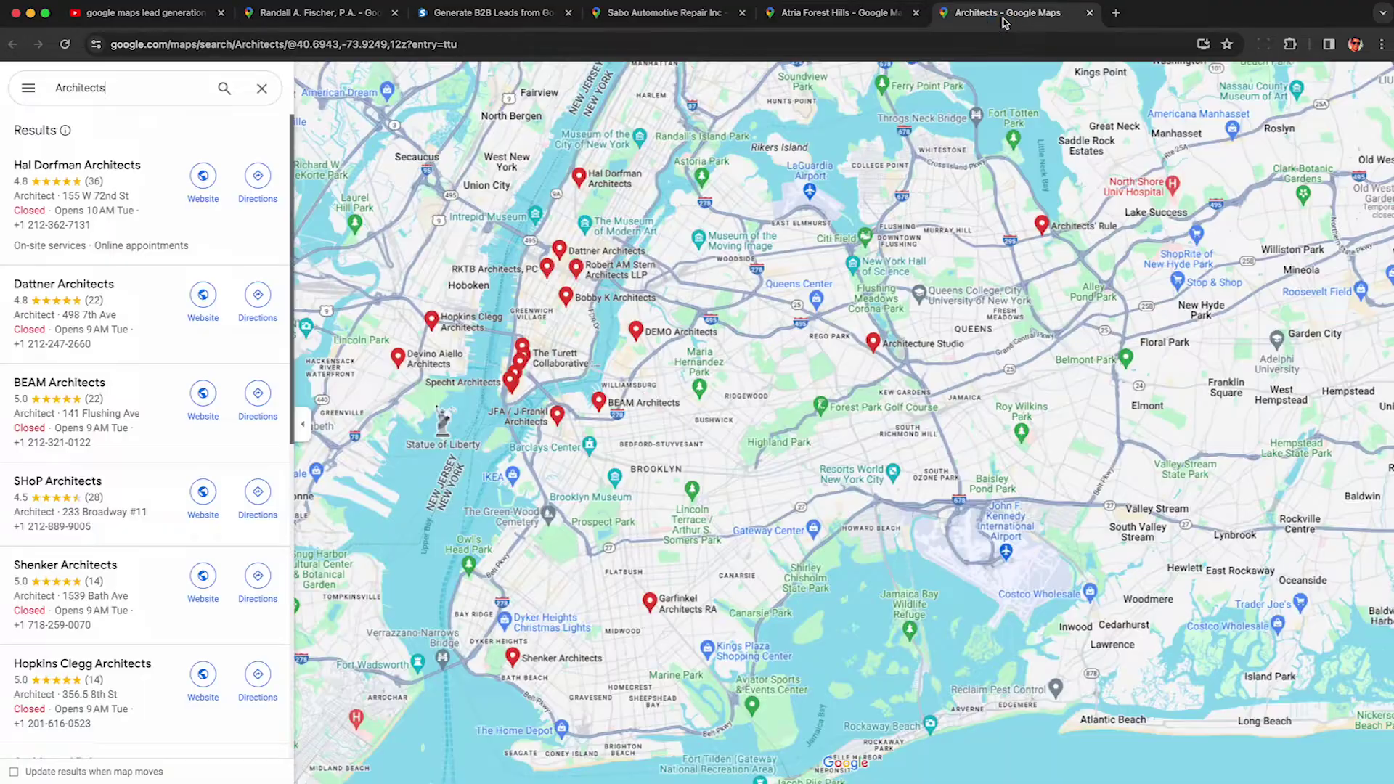
pyautogui.click(109, 312)
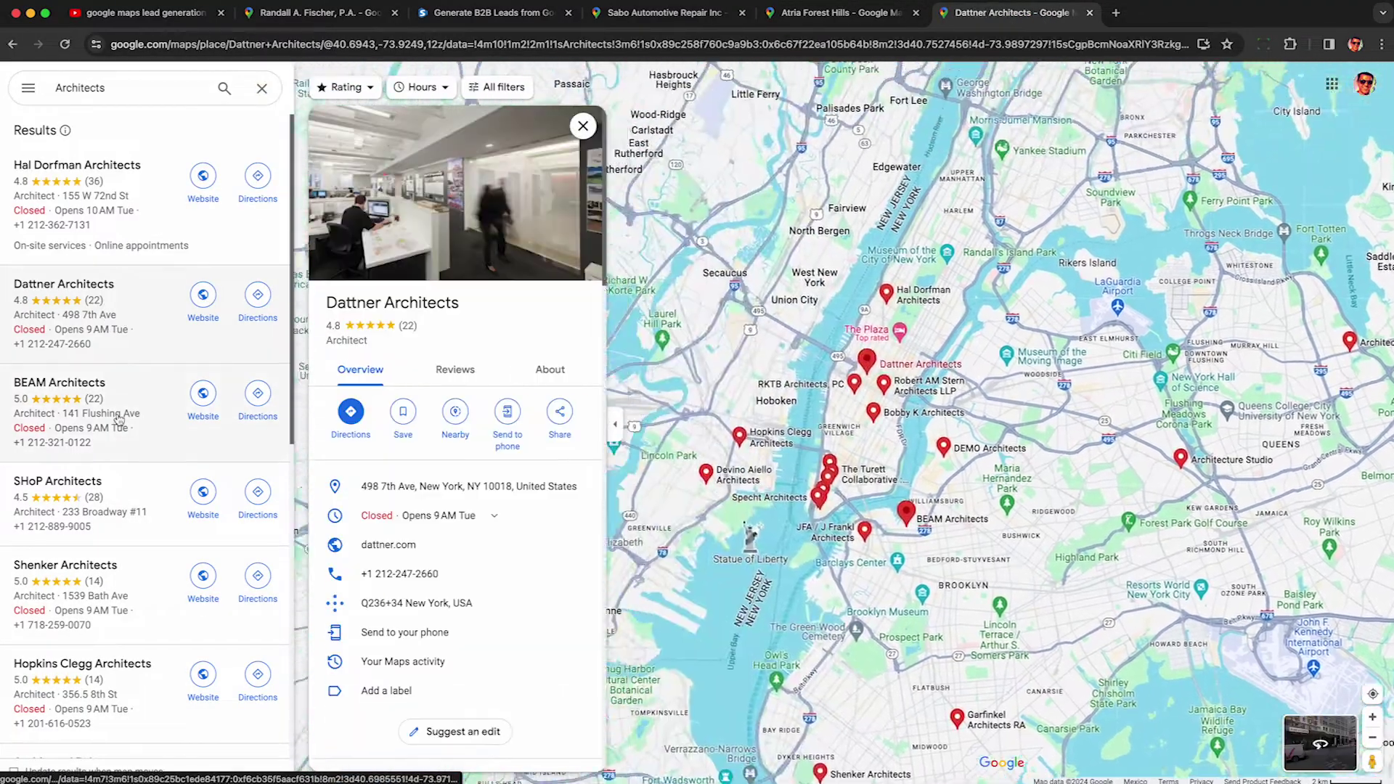
pyautogui.click(118, 420)
pyautogui.click(117, 485)
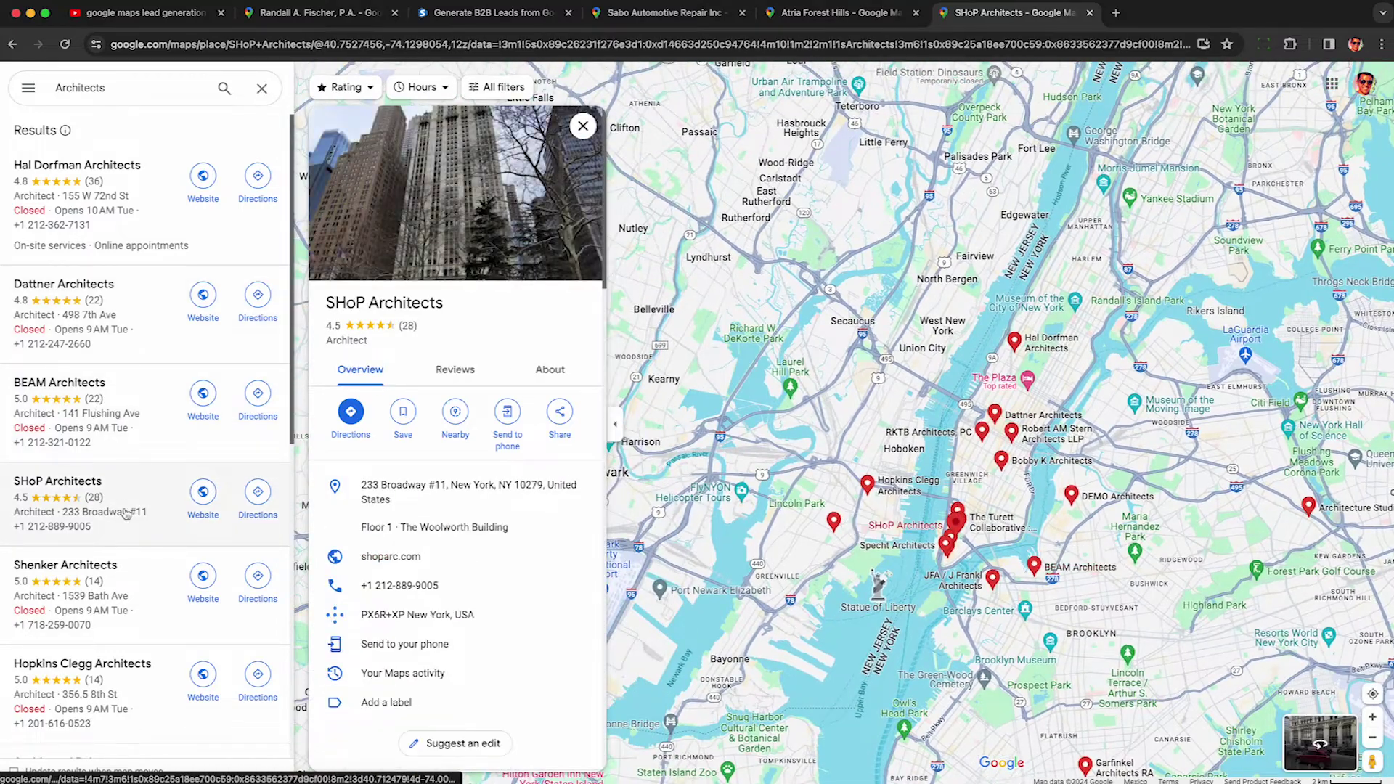
pyautogui.click(474, 16)
# Filter to 10,000 - 19,999 population cities and Plumbers, then open Sand Springs, OK plumbers on Maps
pyautogui.click(691, 309)
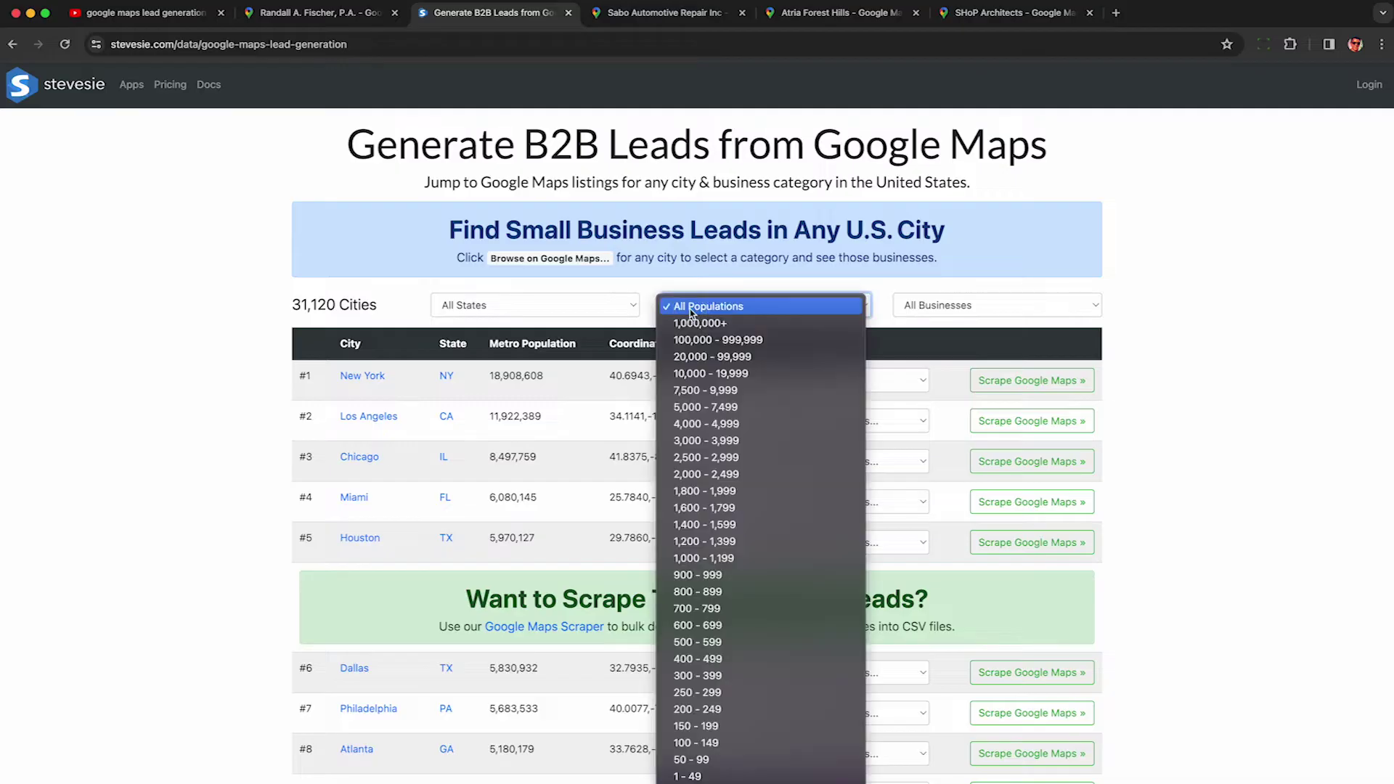
pyautogui.click(697, 374)
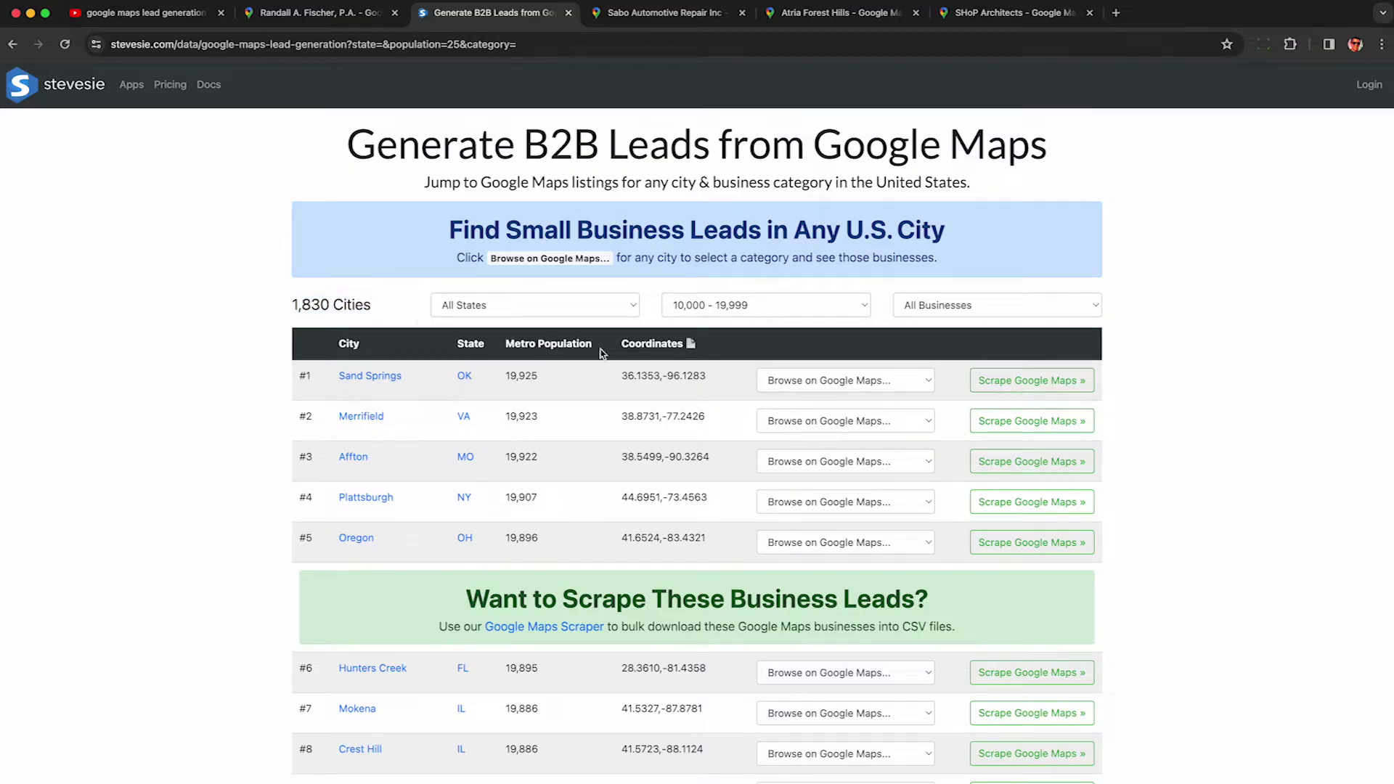
pyautogui.click(971, 309)
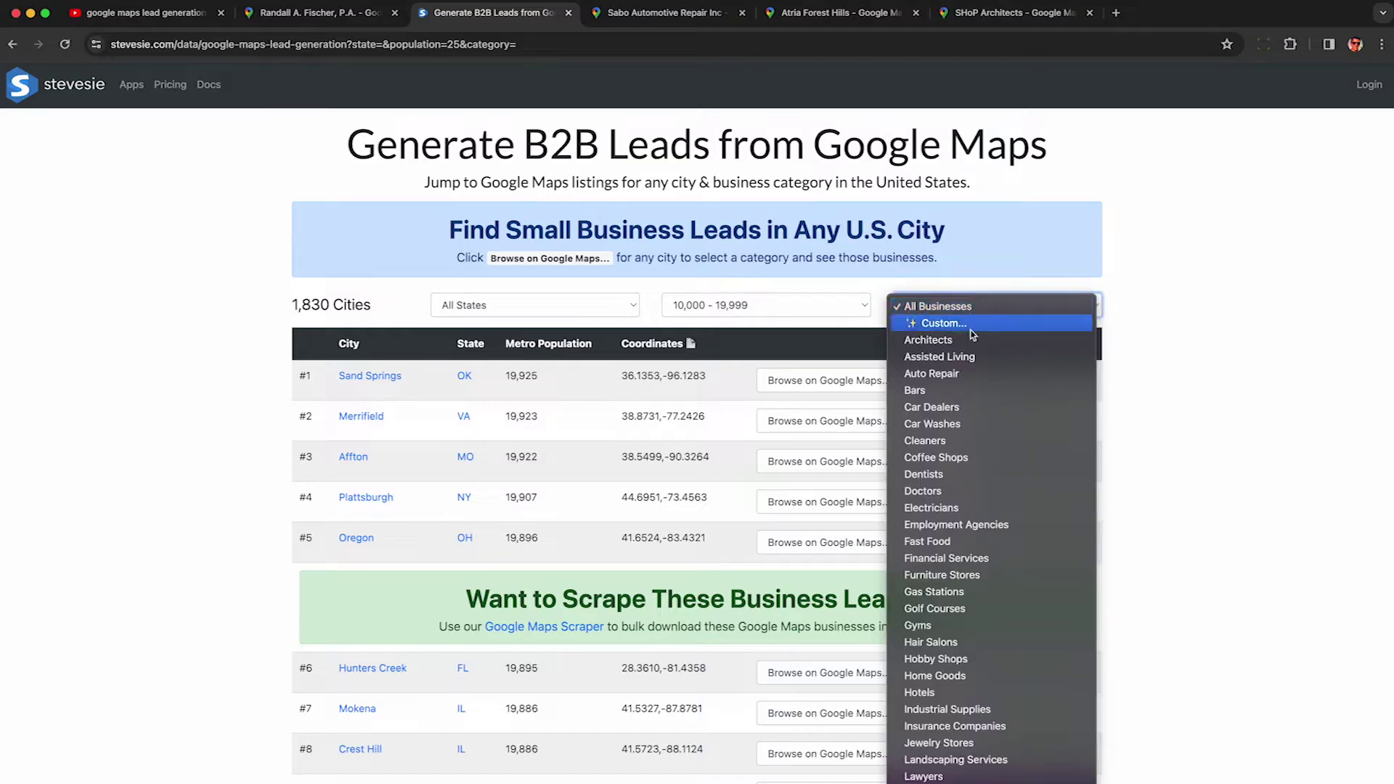
pyautogui.scroll(-5, 972, 698)
pyautogui.scroll(-1, 972, 609)
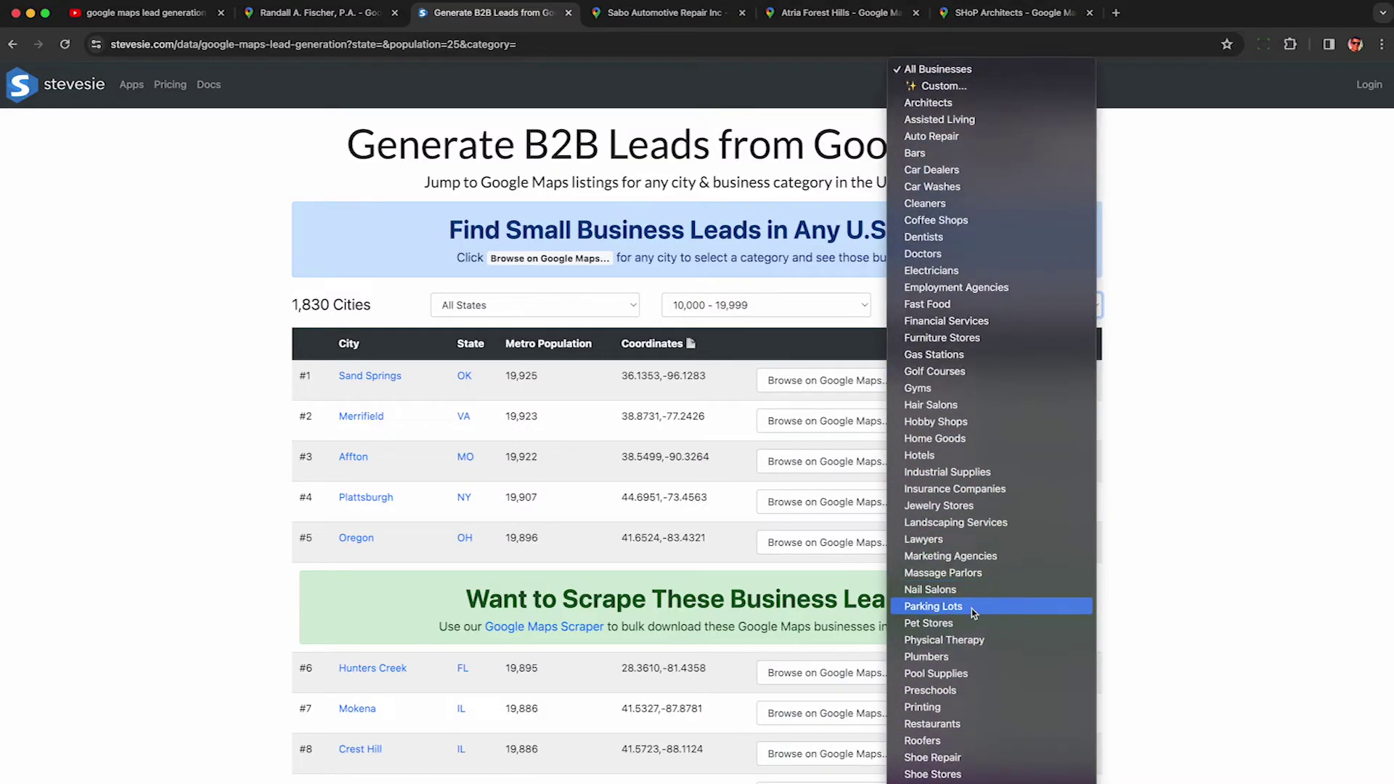
pyautogui.click(927, 657)
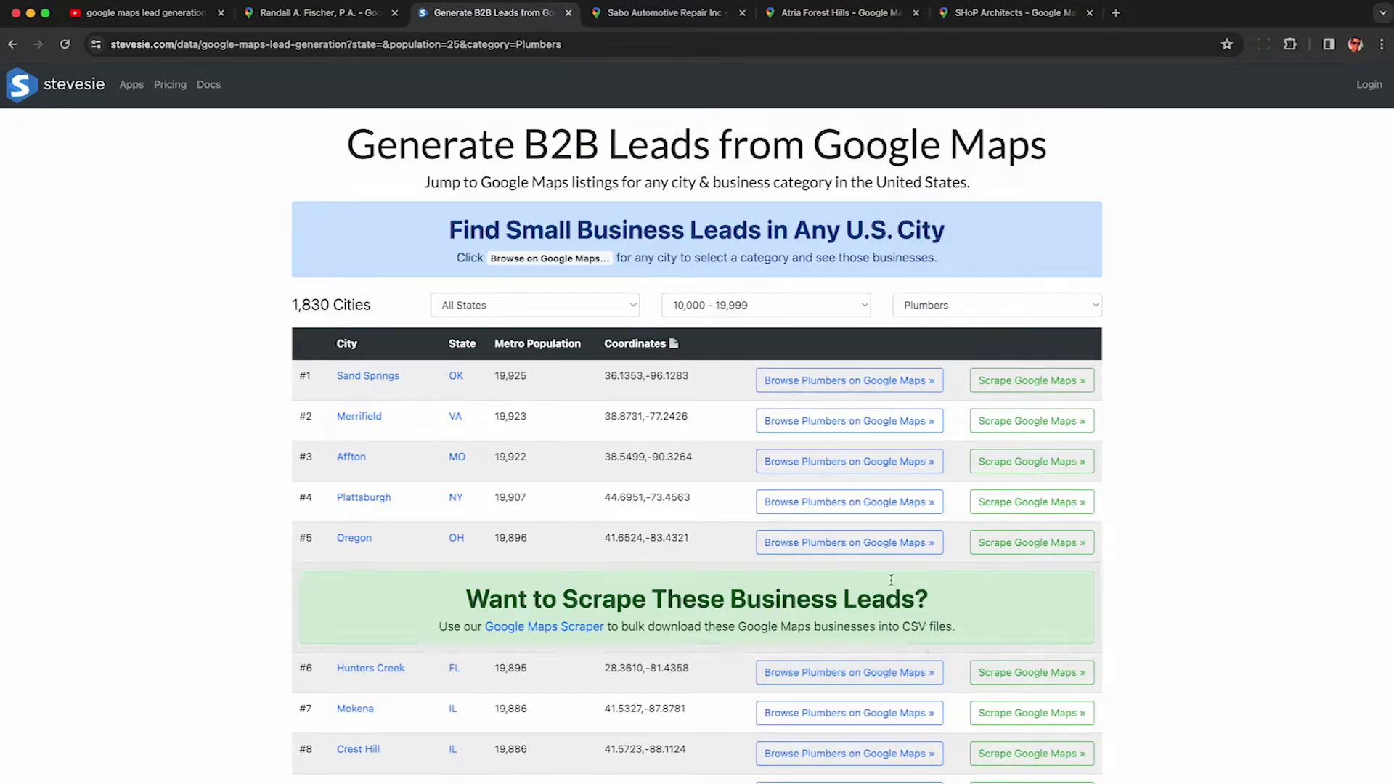
pyautogui.click(791, 390)
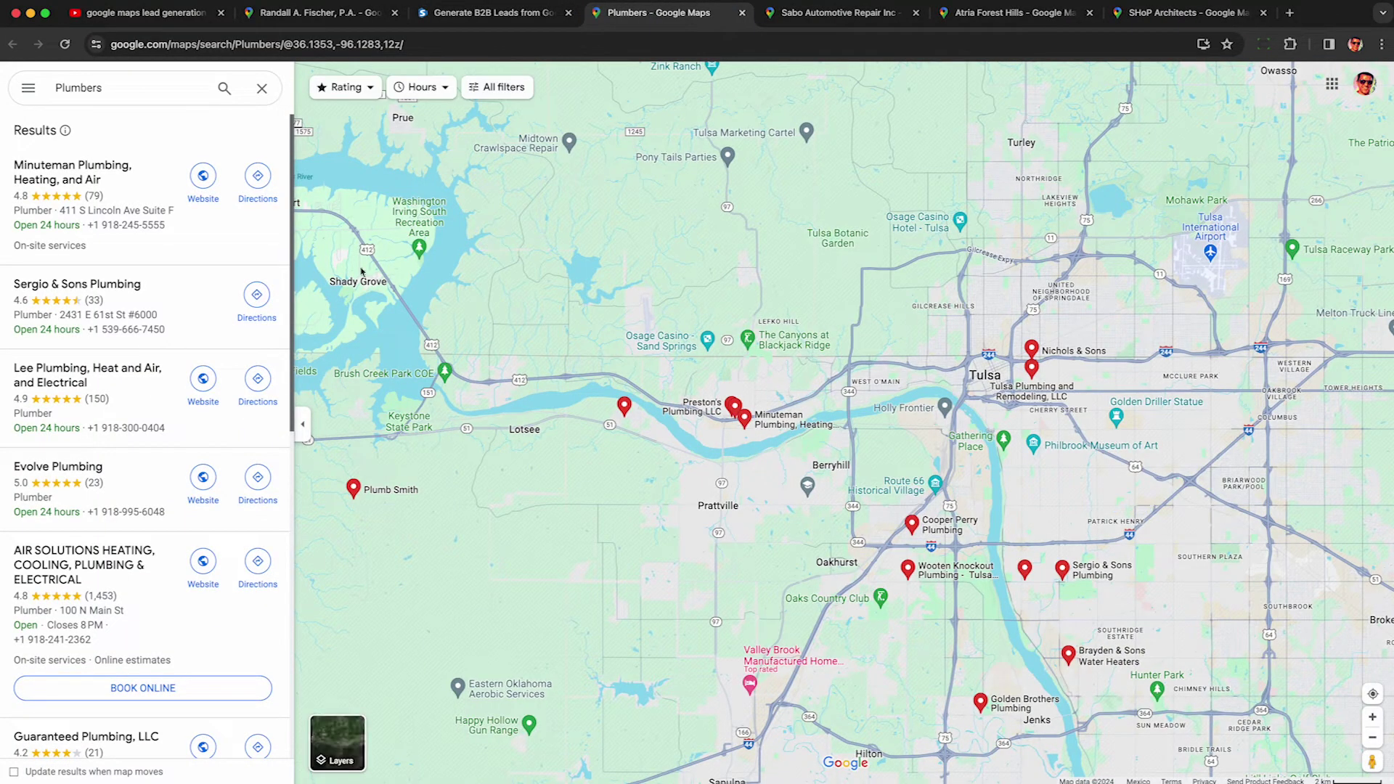
# View Minuteman Plumbing, Heating, and Air's details, select its name and open its website
pyautogui.click(118, 199)
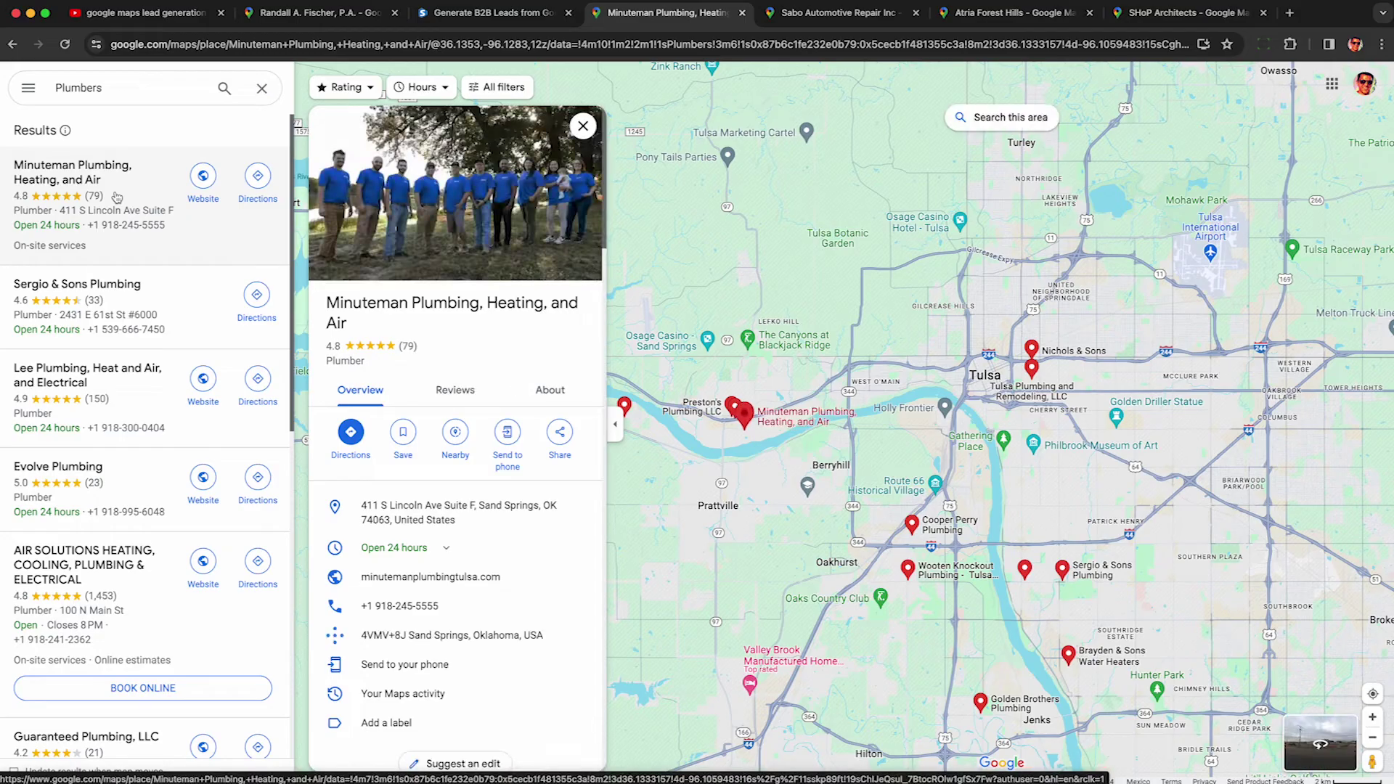
pyautogui.tripleClick(347, 316)
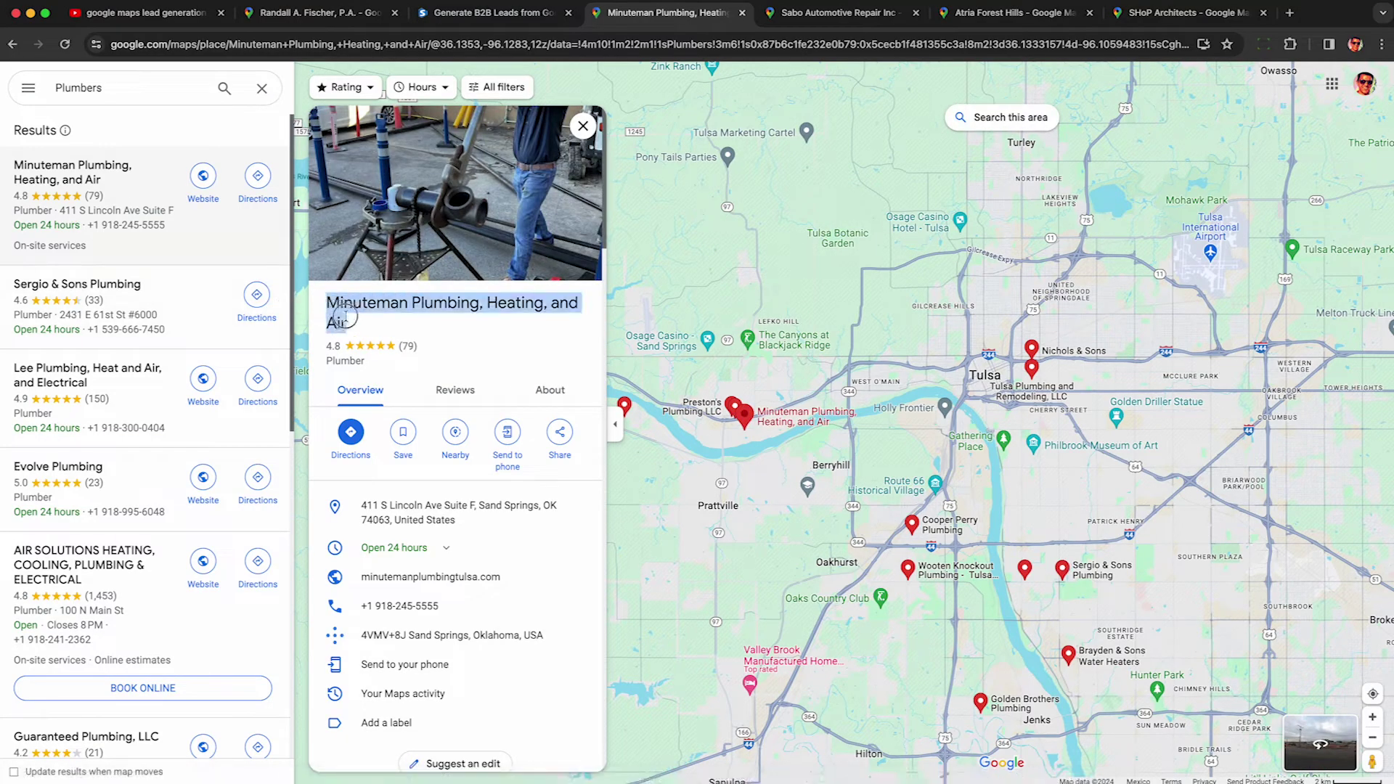
pyautogui.click(350, 325)
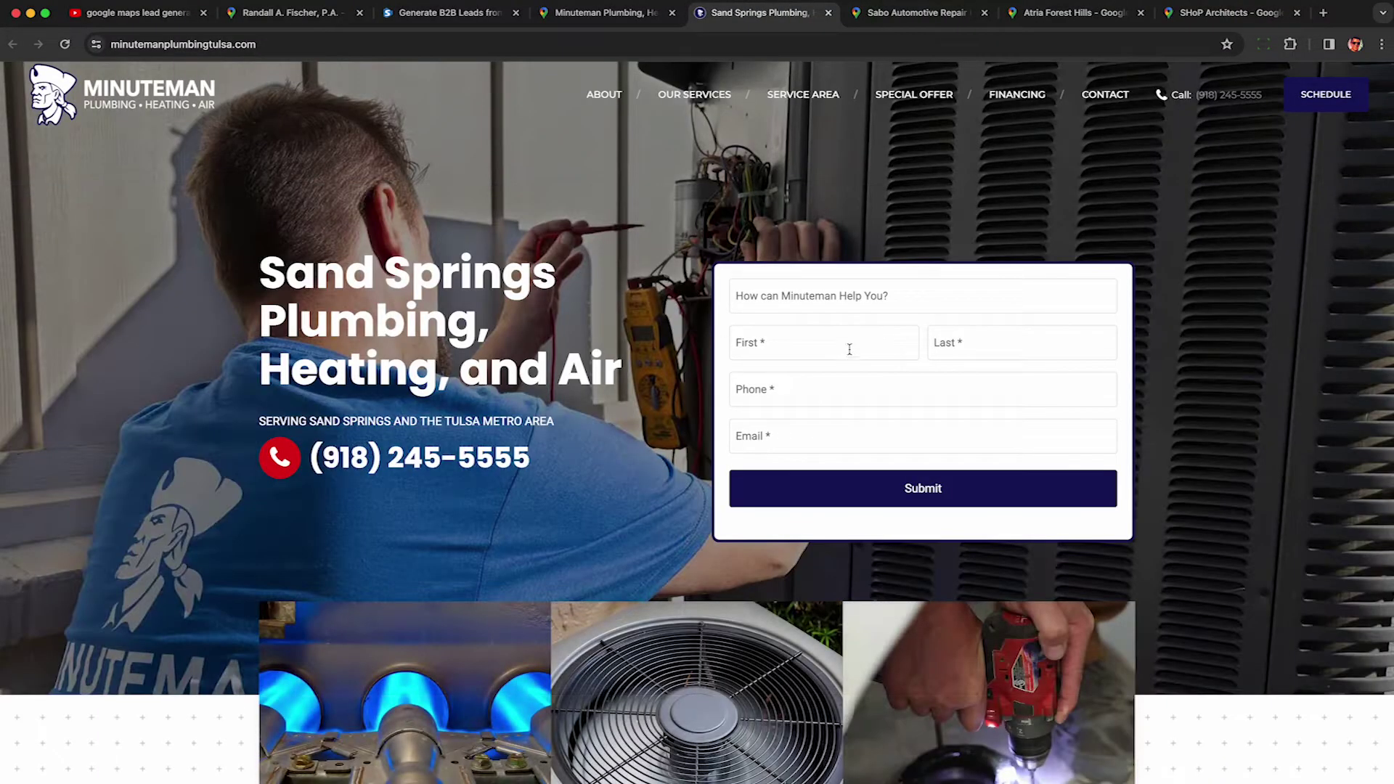
# Scroll the 'tulsa plumbers sand springs' results and Minuteman's Contact Us page, then return to its Maps listing
pyautogui.scroll(-8, 826, 427)
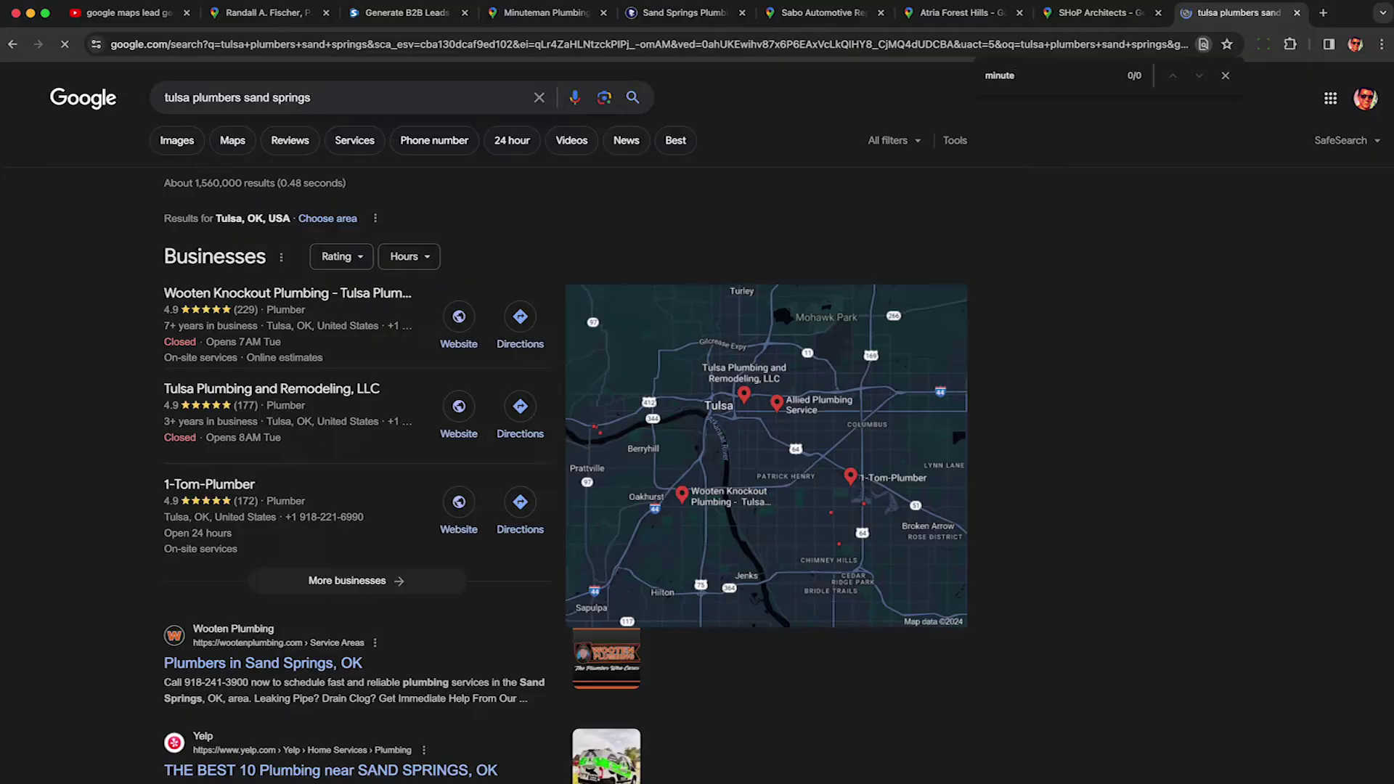
pyautogui.scroll(-9, 359, 313)
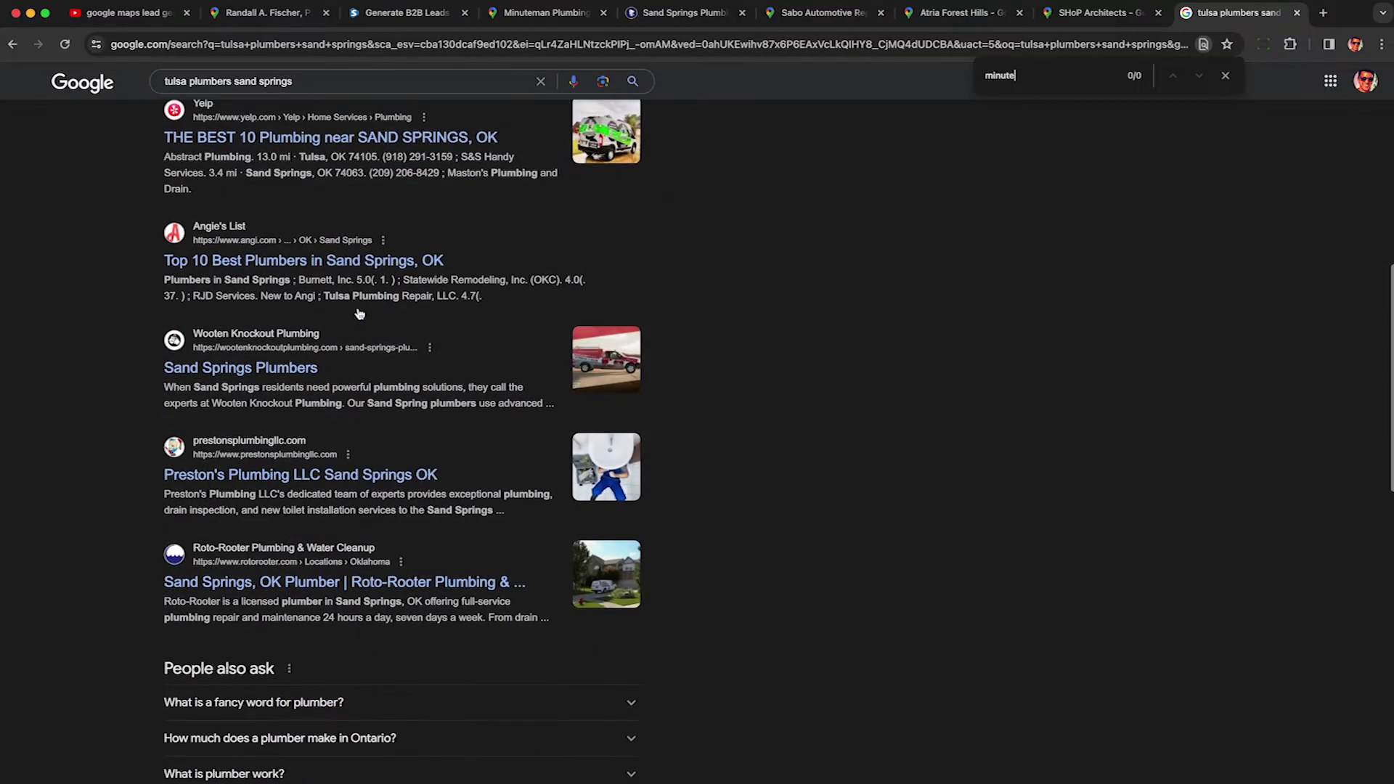
pyautogui.scroll(-4, 360, 313)
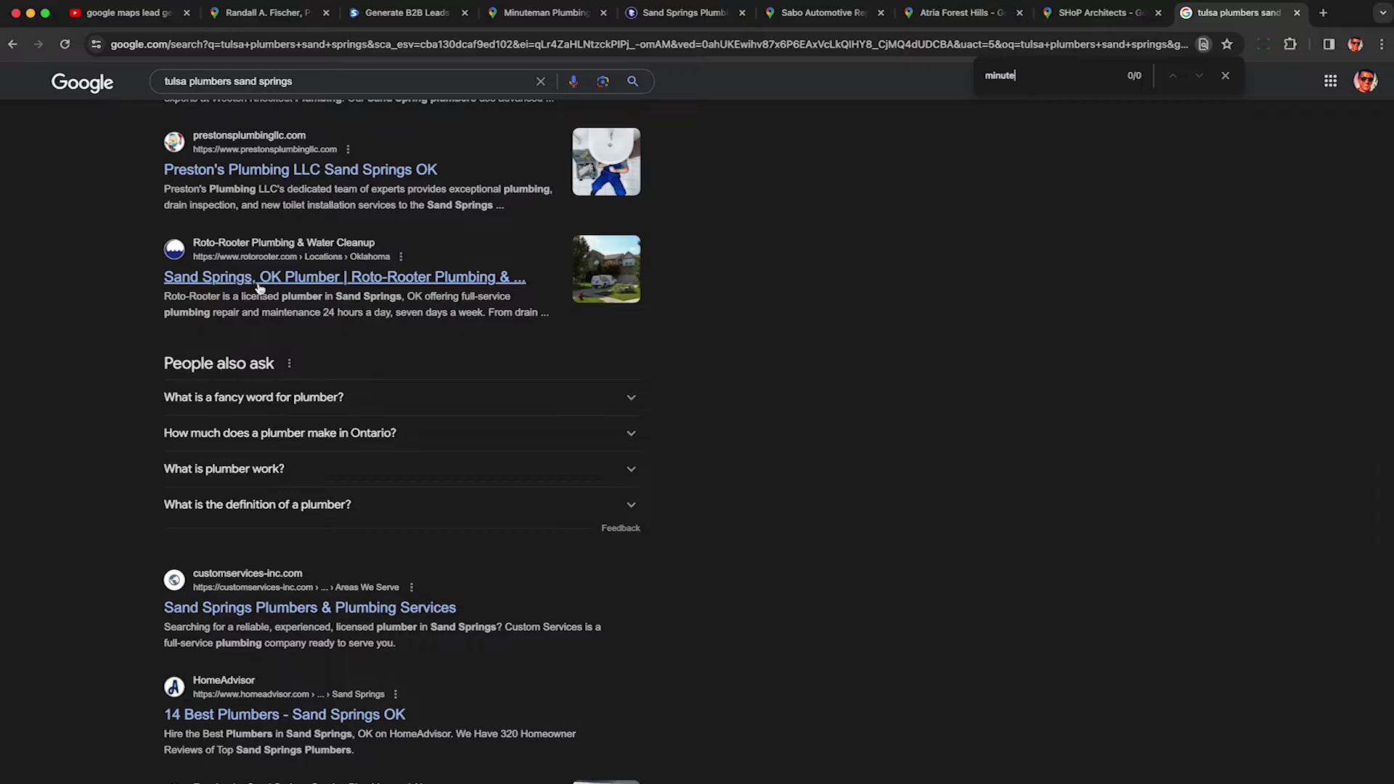
pyautogui.scroll(-7, 259, 288)
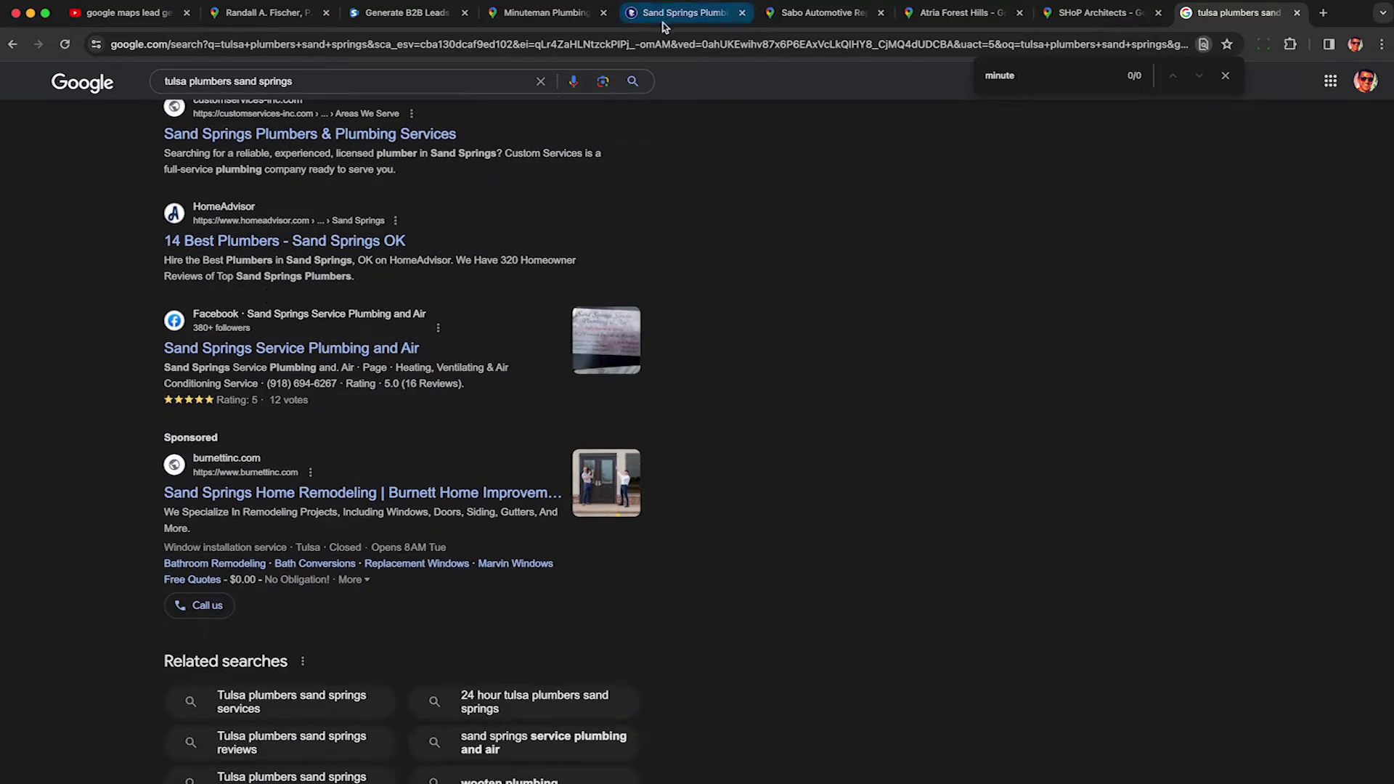
pyautogui.click(663, 23)
pyautogui.scroll(-6, 801, 312)
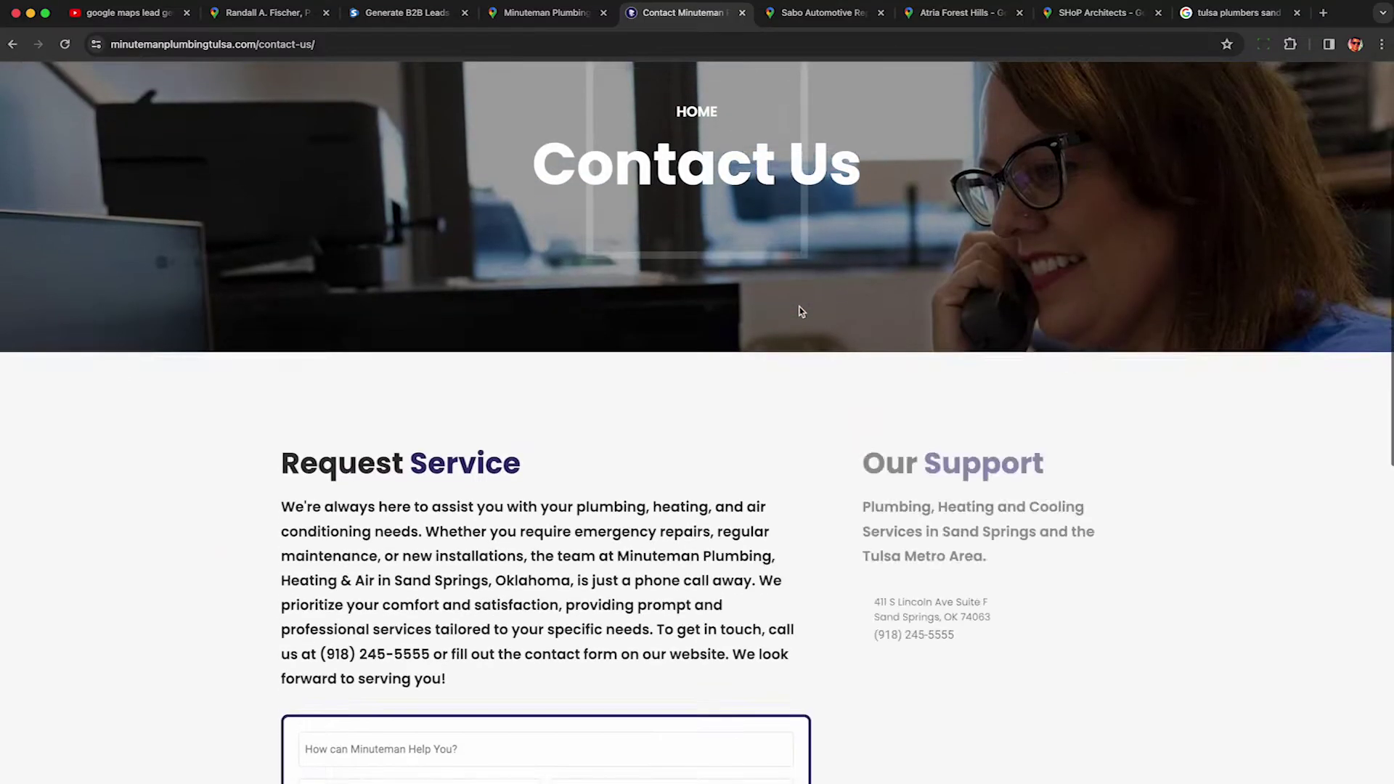
pyautogui.scroll(-7, 800, 312)
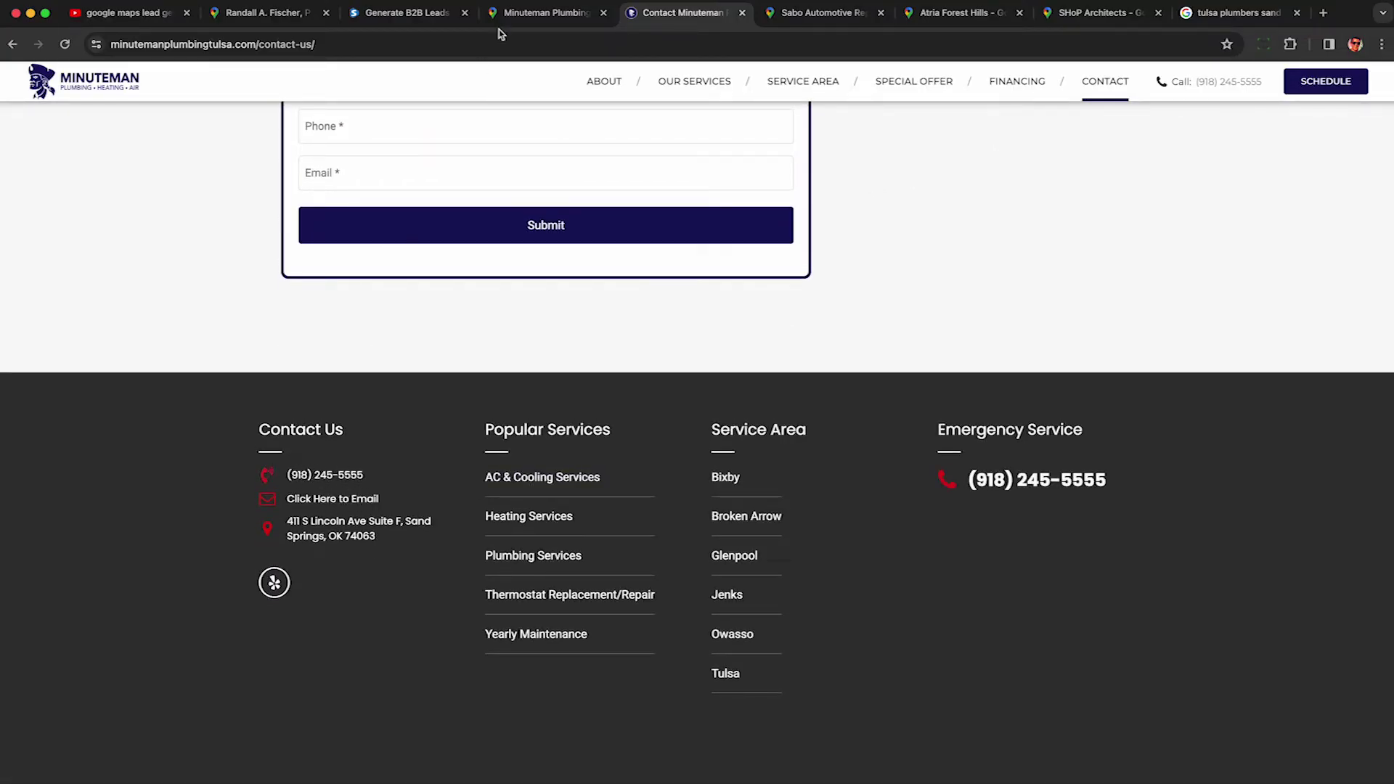
pyautogui.click(538, 13)
# Open the Merrifield, Affton, Plattsburgh and Oregon plumber maps in new tabs
pyautogui.scroll(-2, 116, 476)
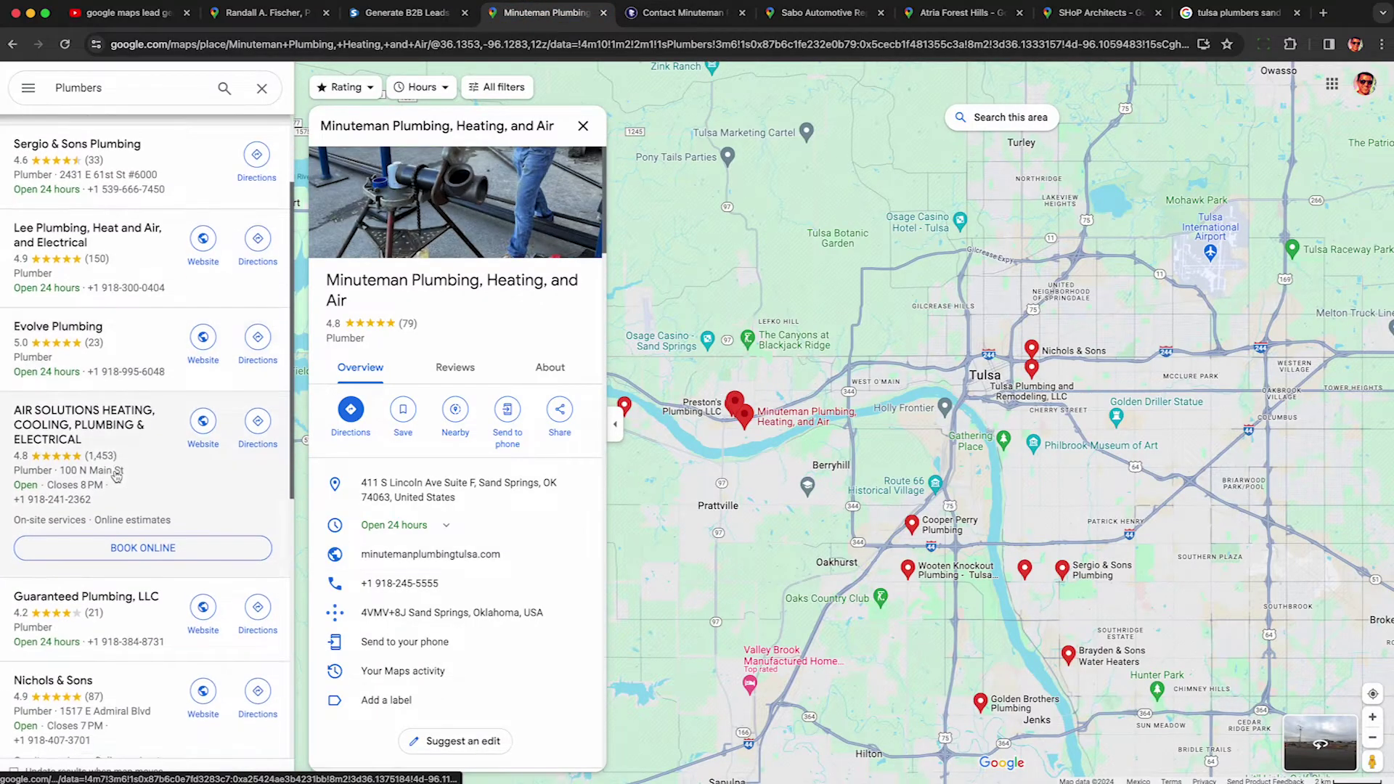
pyautogui.scroll(-7, 116, 475)
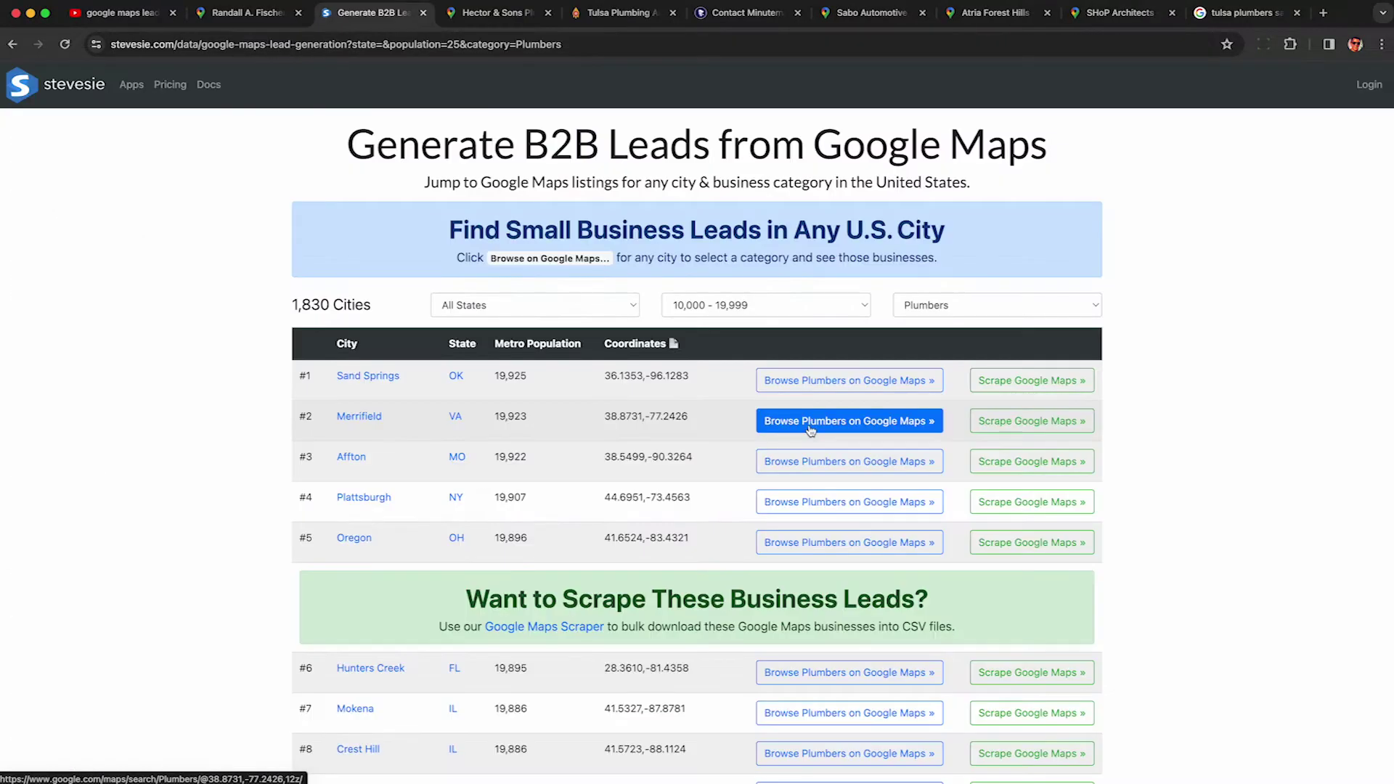
pyautogui.rightClick(814, 427)
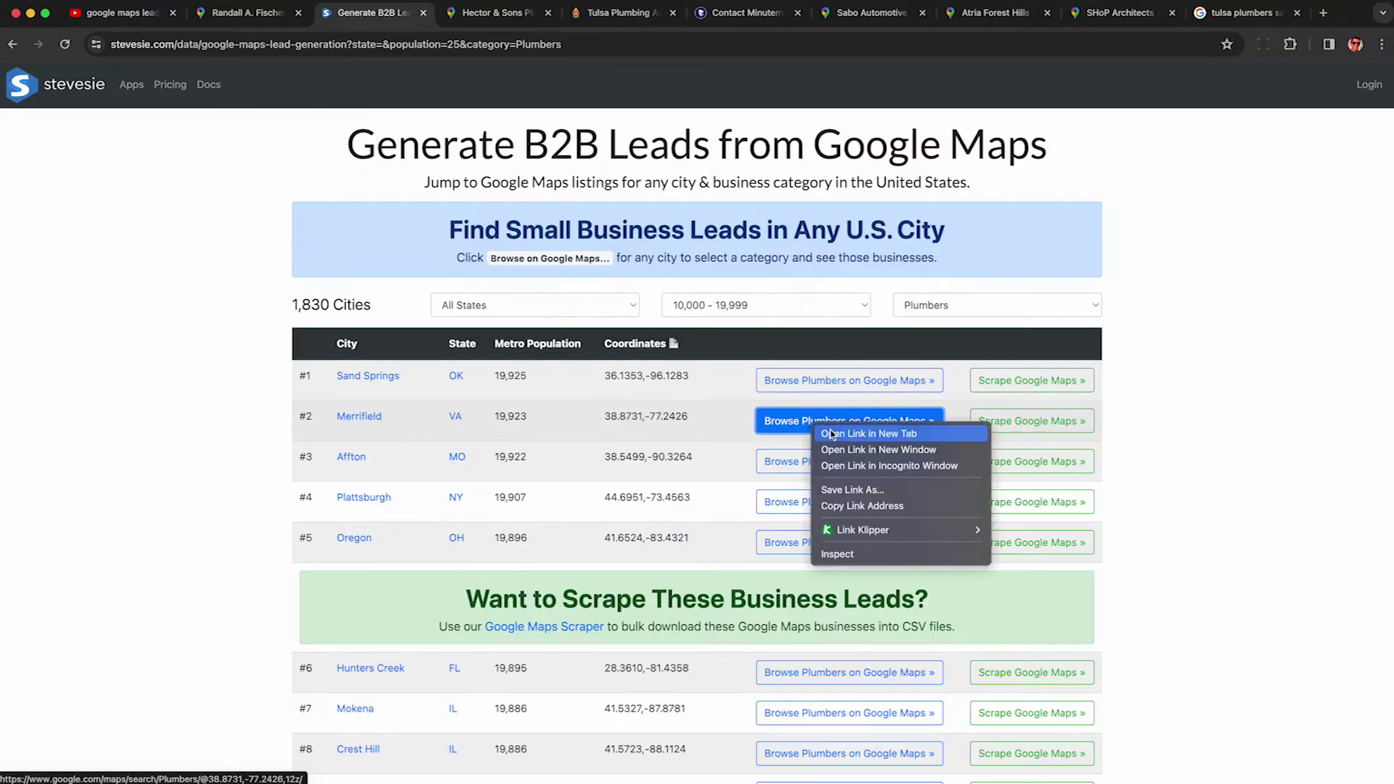
pyautogui.click(832, 434)
pyautogui.rightClick(817, 463)
pyautogui.click(836, 474)
pyautogui.rightClick(810, 509)
pyautogui.click(832, 517)
pyautogui.rightClick(806, 546)
pyautogui.click(828, 556)
# Look over each newly opened plumbers map, then return to the Stevesie city list
pyautogui.click(371, 16)
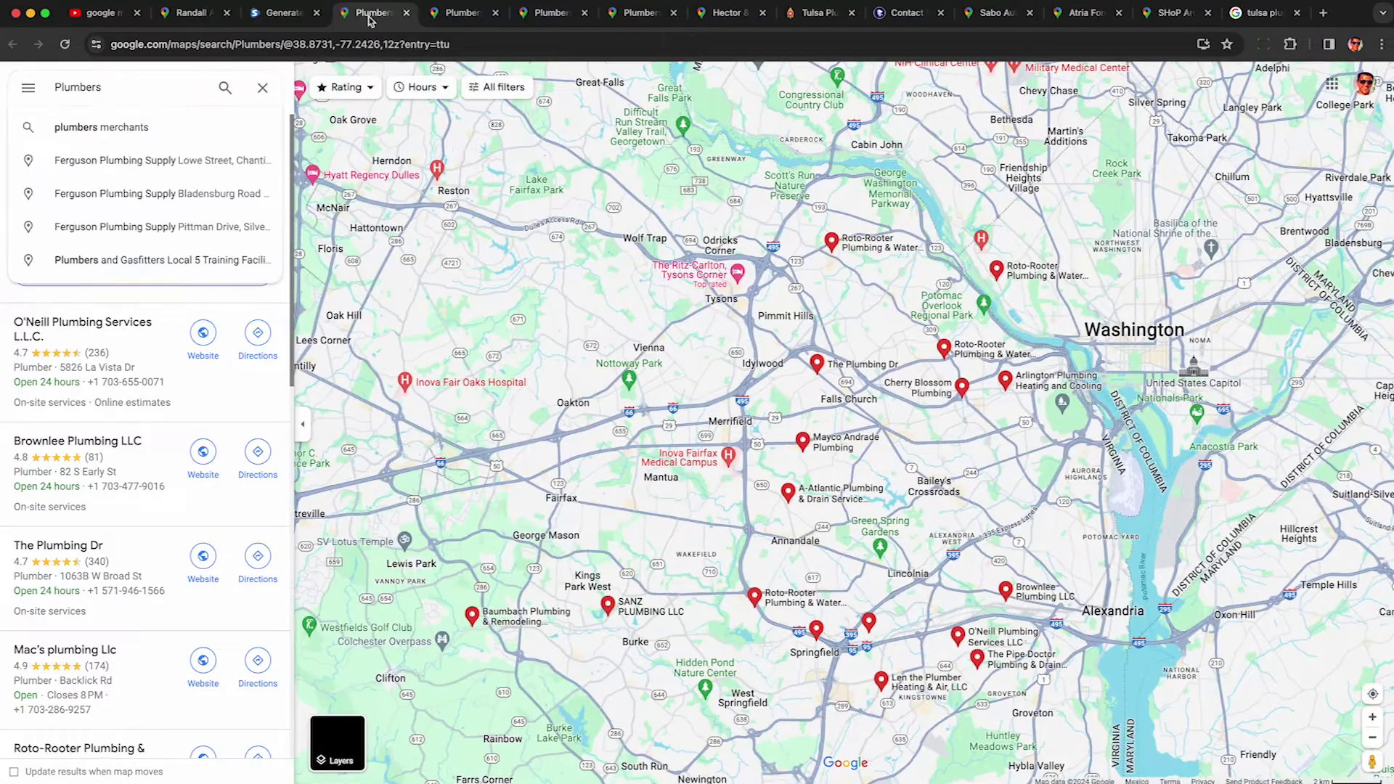
pyautogui.click(451, 16)
pyautogui.click(534, 15)
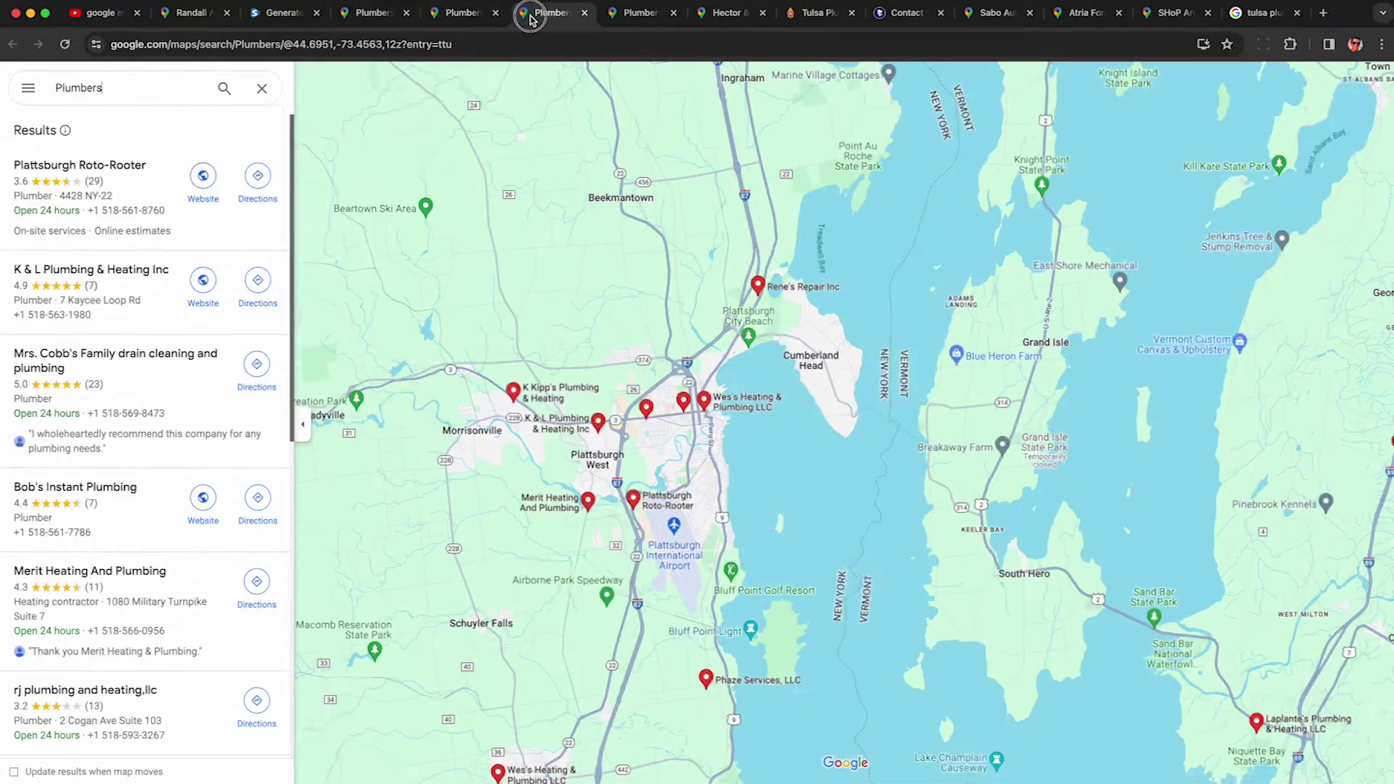
pyautogui.click(614, 16)
pyautogui.click(283, 13)
# Narrow the population range down to 300 - 399 population cities
pyautogui.scroll(-4, 714, 501)
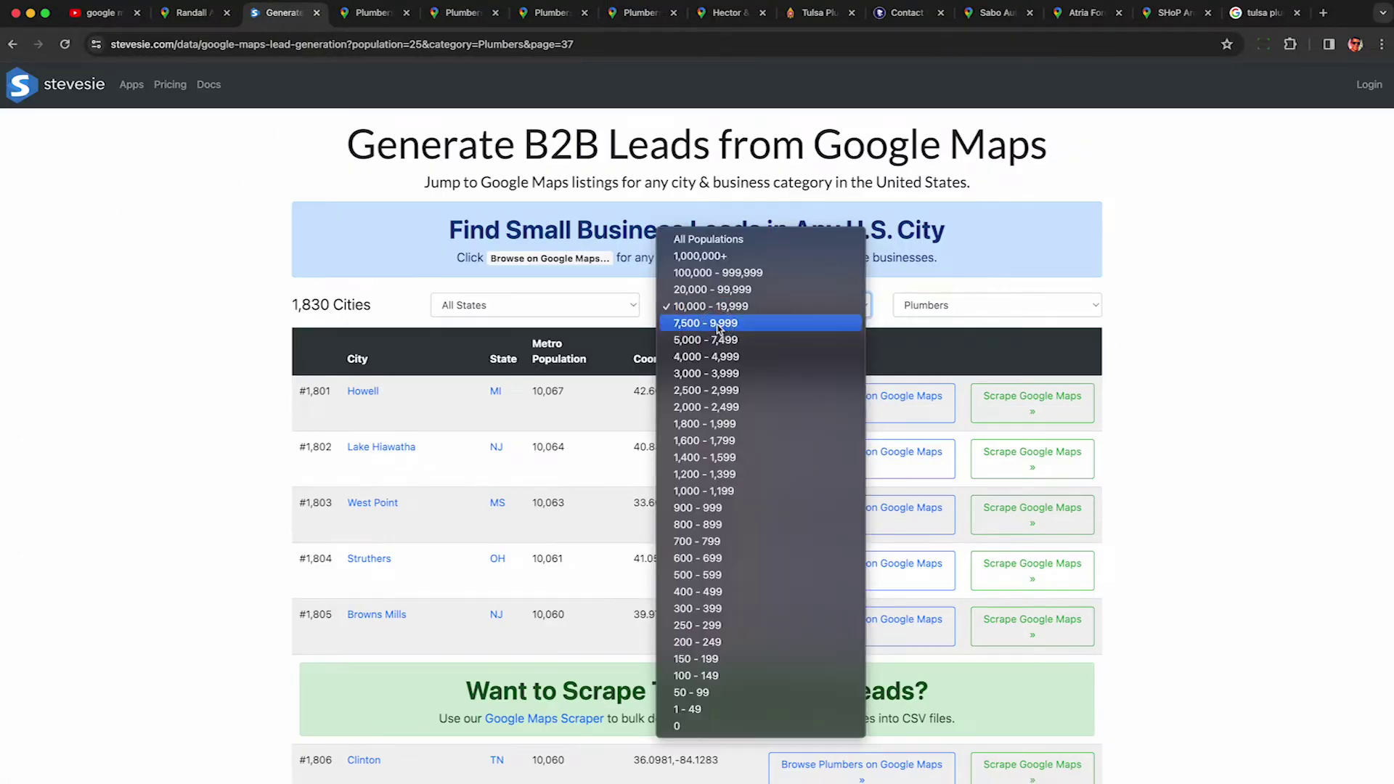
pyautogui.click(719, 324)
pyautogui.click(722, 313)
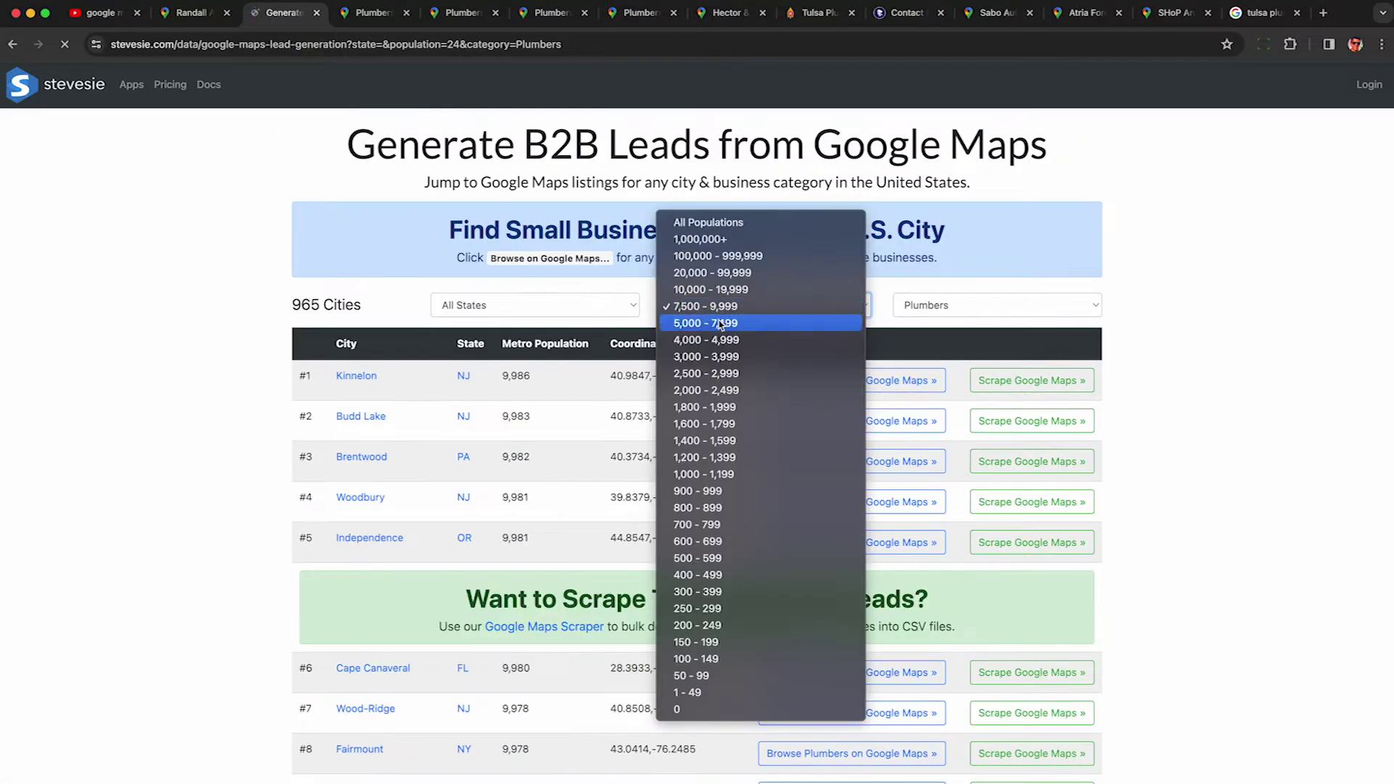
pyautogui.click(722, 321)
pyautogui.click(721, 311)
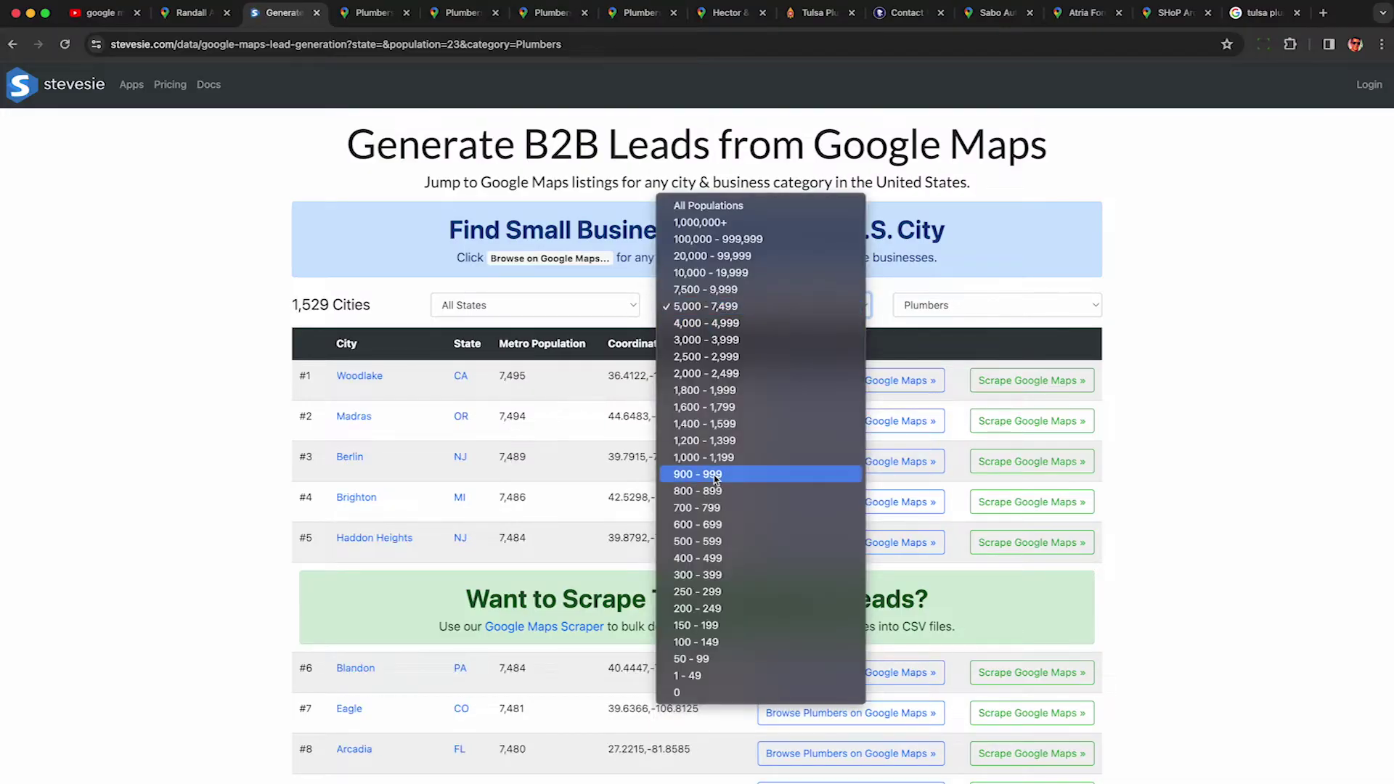
pyautogui.click(708, 576)
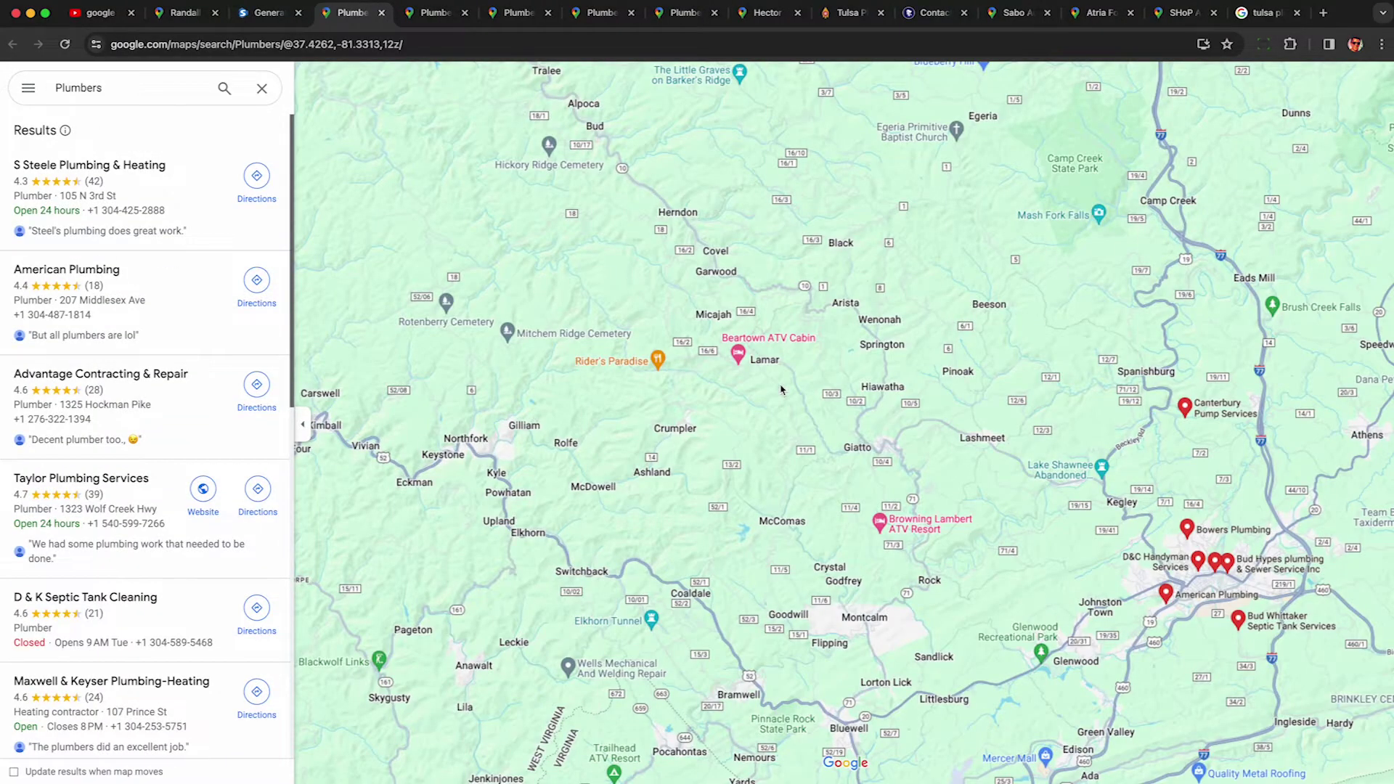
pyautogui.click(167, 192)
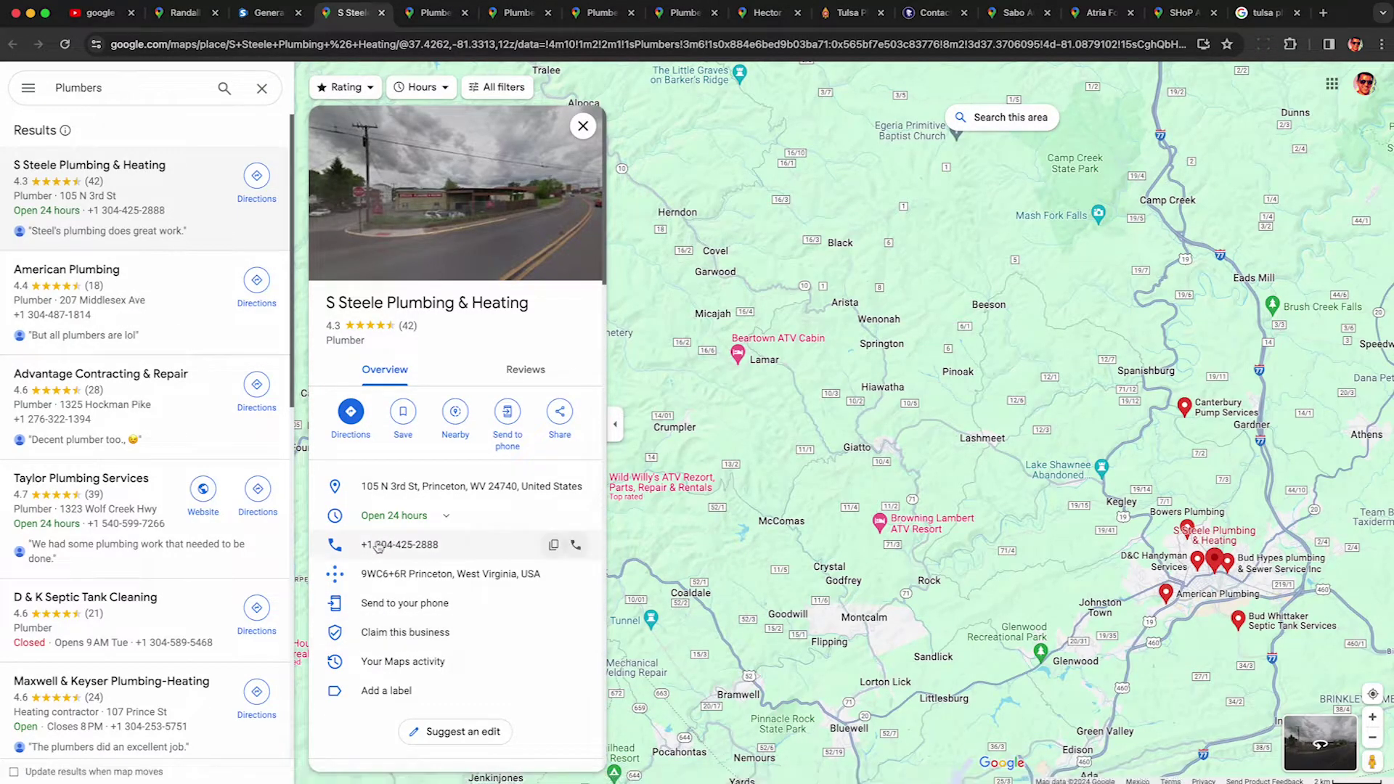
pyautogui.click(167, 300)
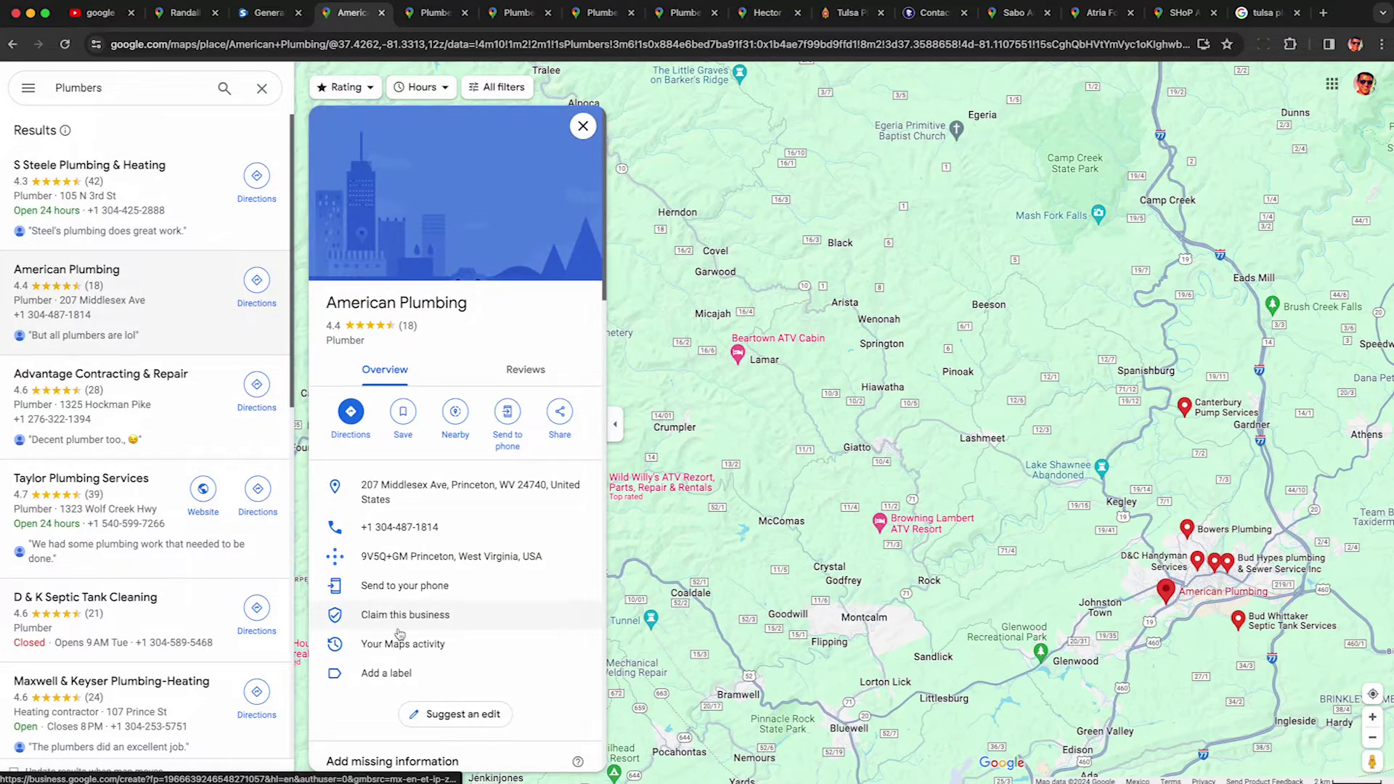
pyautogui.click(167, 393)
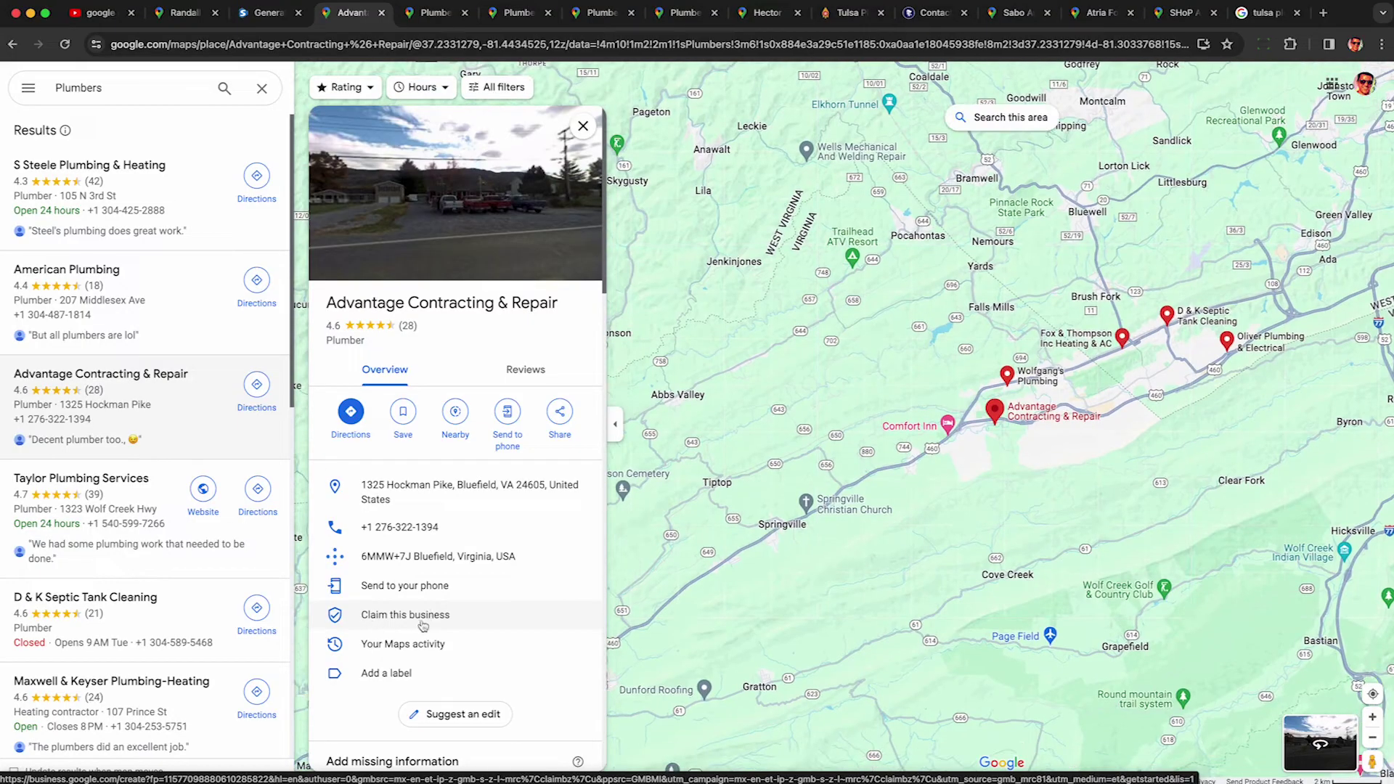
pyautogui.click(150, 515)
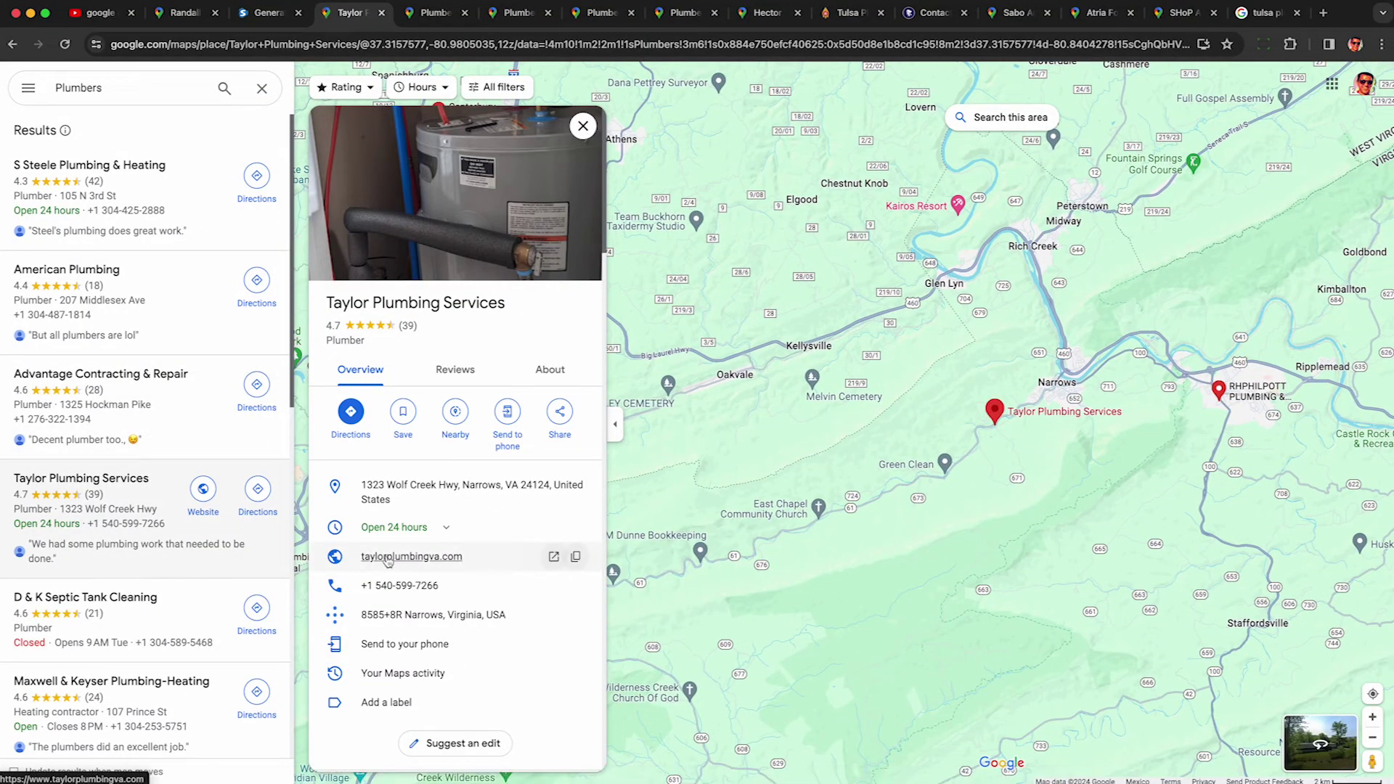
pyautogui.click(188, 609)
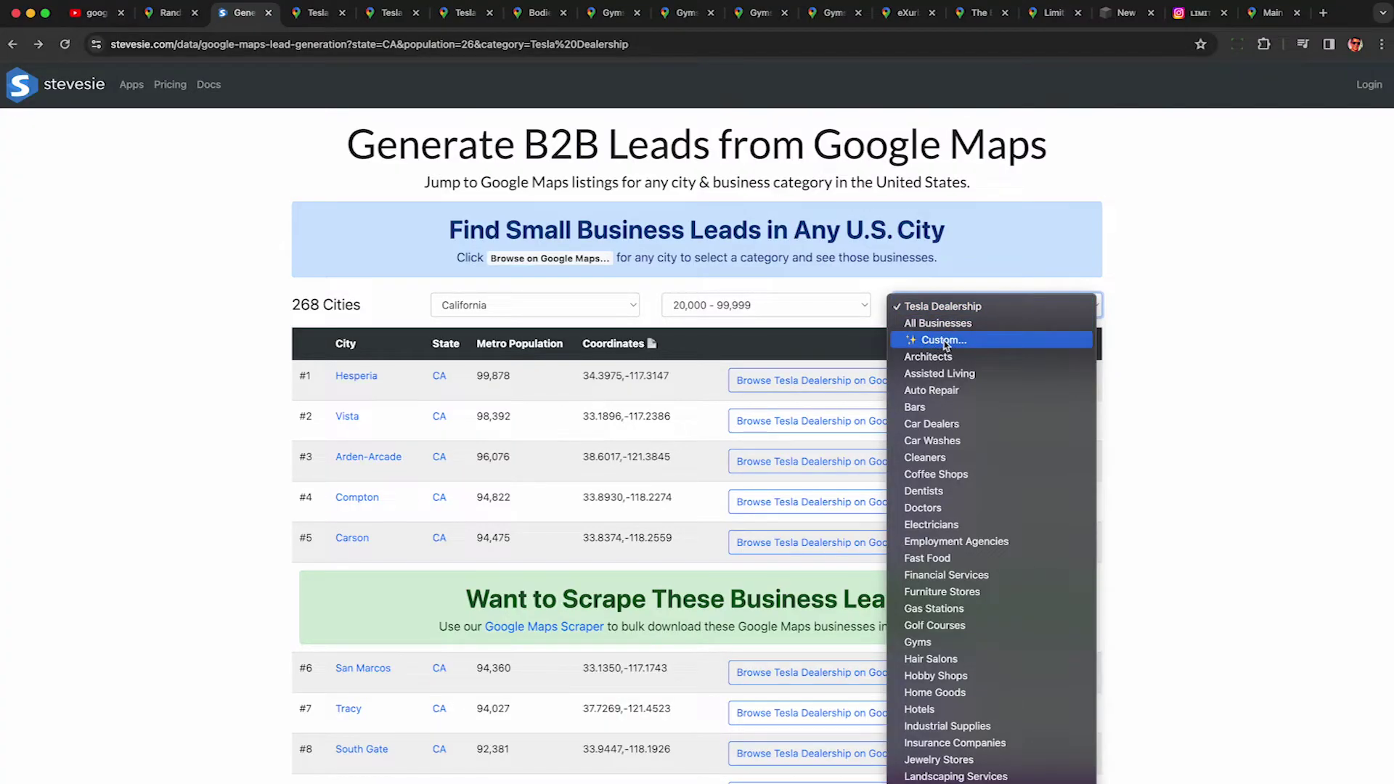
# Enter Injury Attorney as a custom business category
pyautogui.click(944, 341)
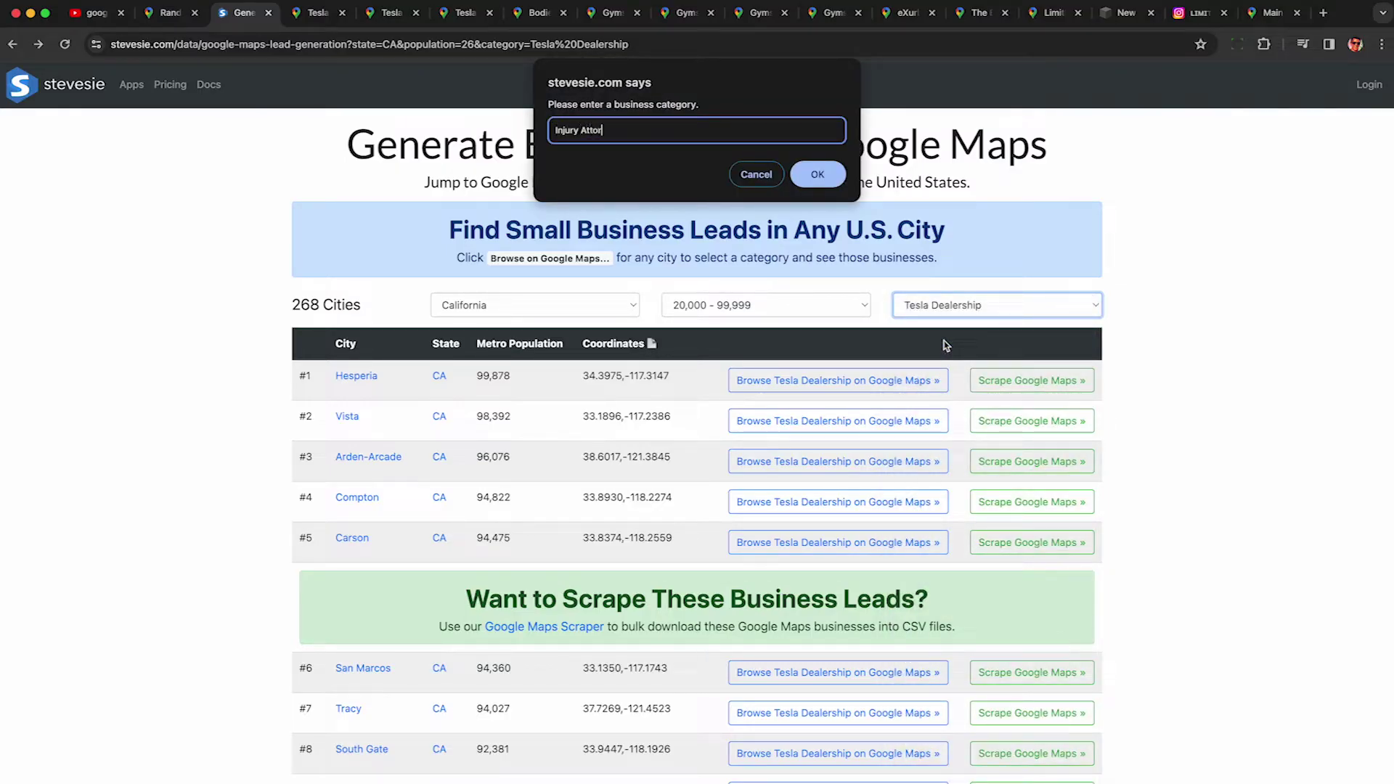
pyautogui.press('Return')
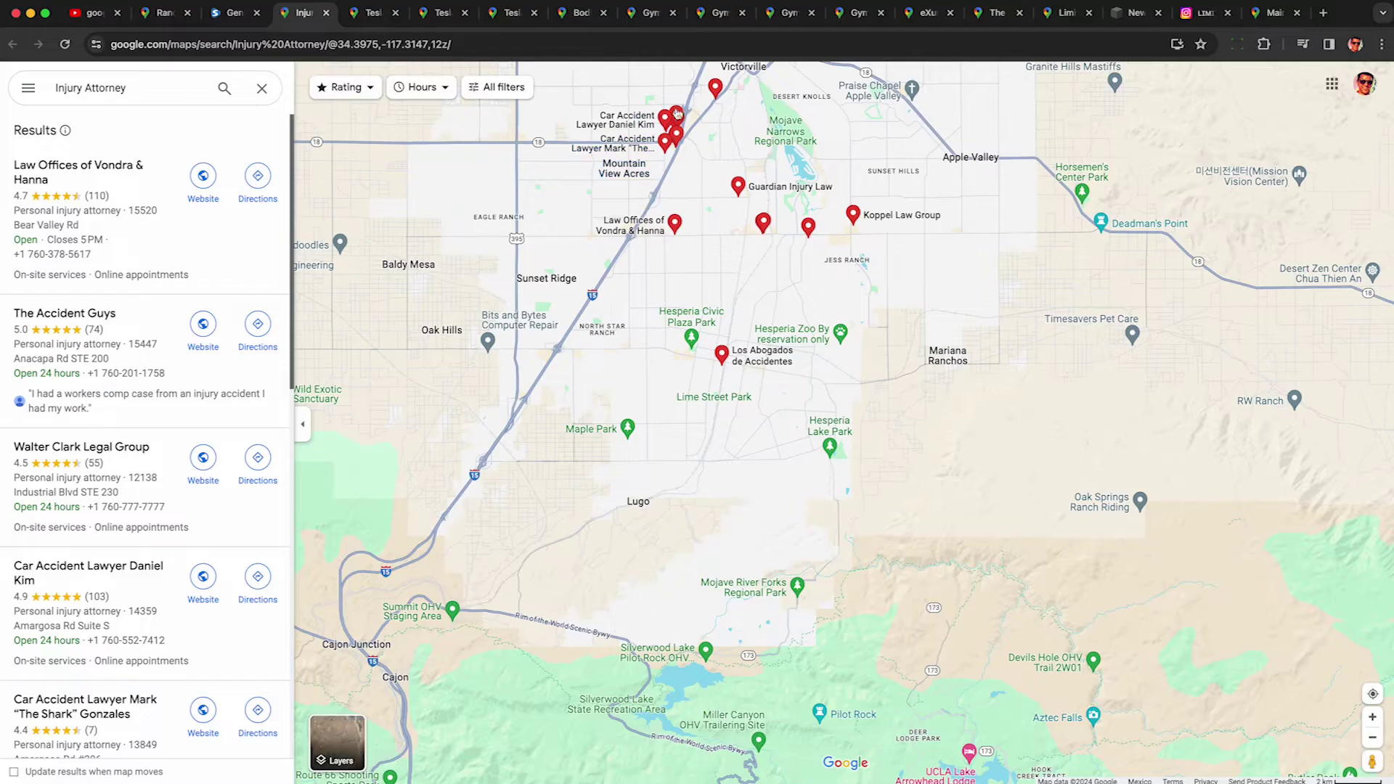
pyautogui.click(231, 20)
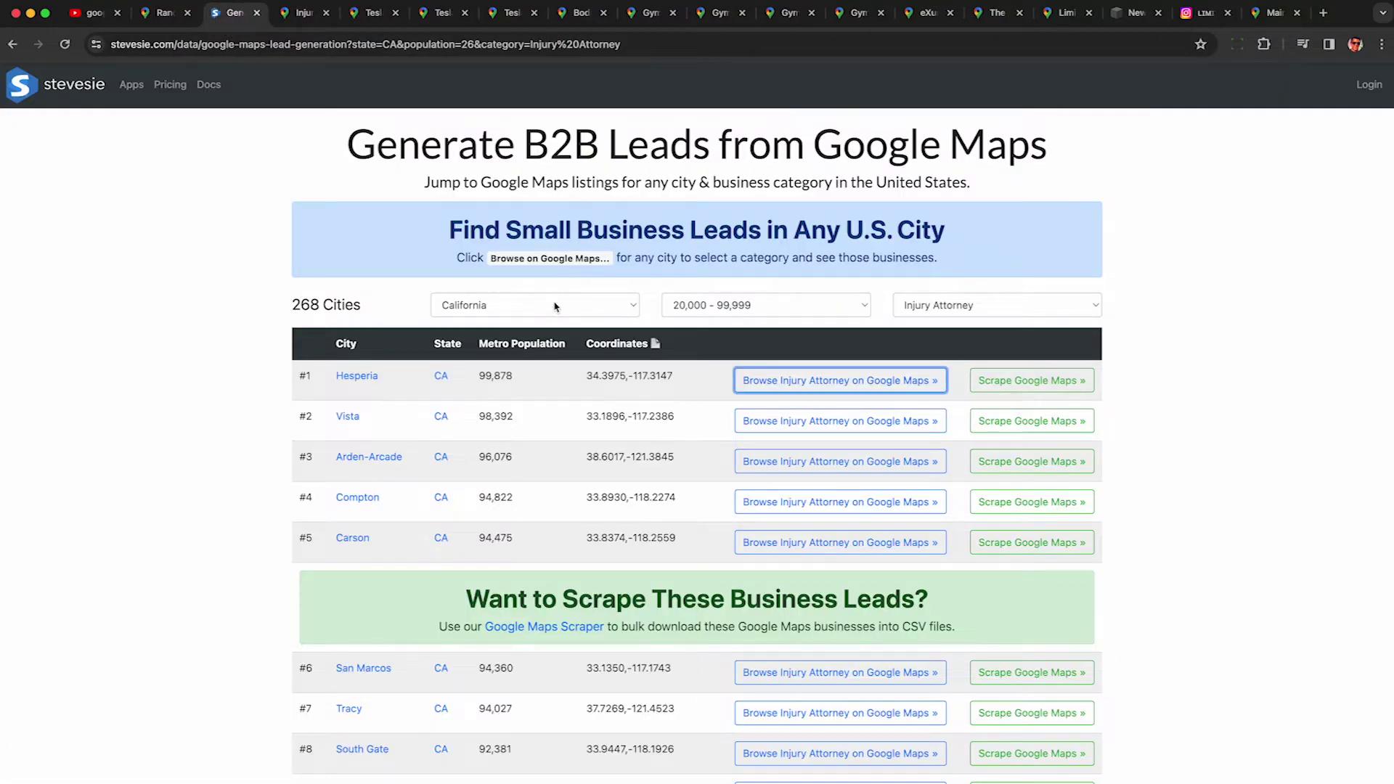
# Limit the city list to Nevada with all populations included
pyautogui.click(554, 306)
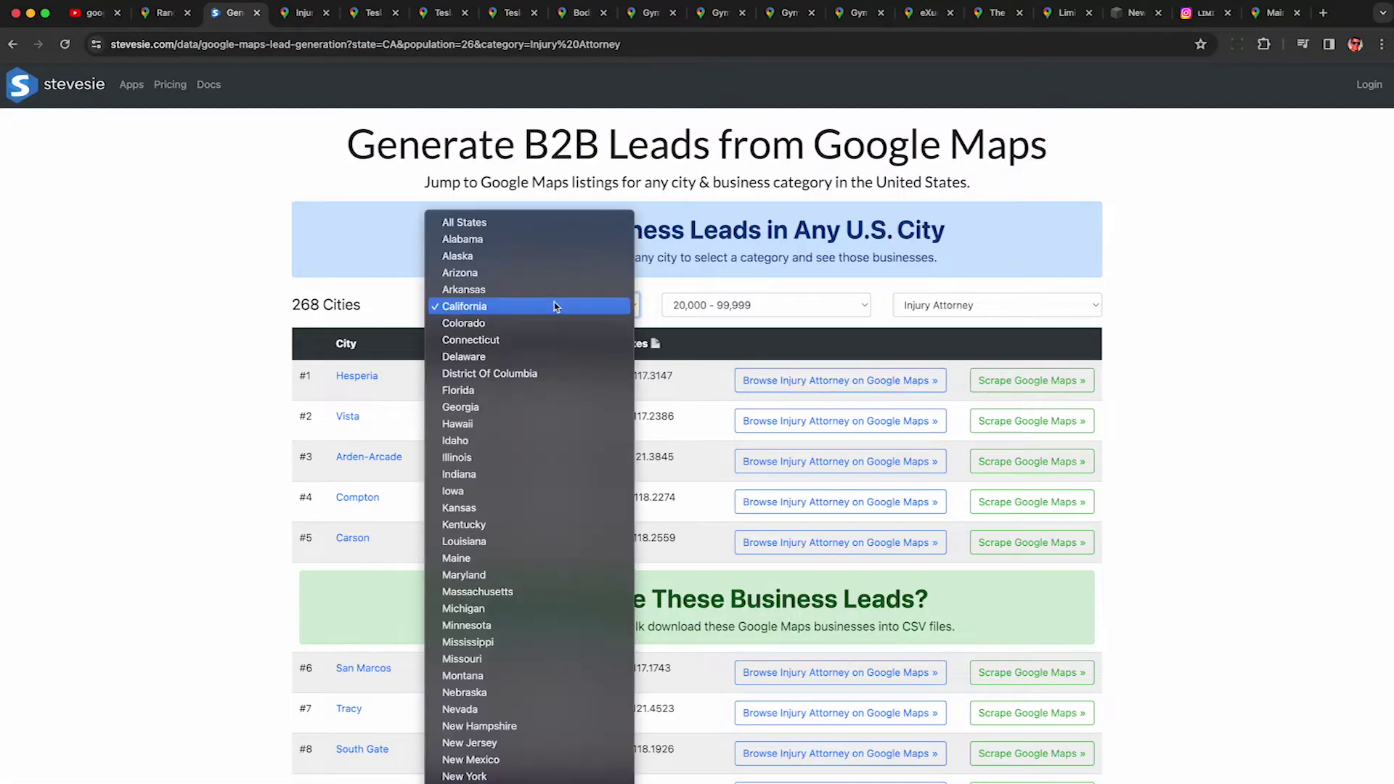
pyautogui.click(516, 711)
pyautogui.click(711, 309)
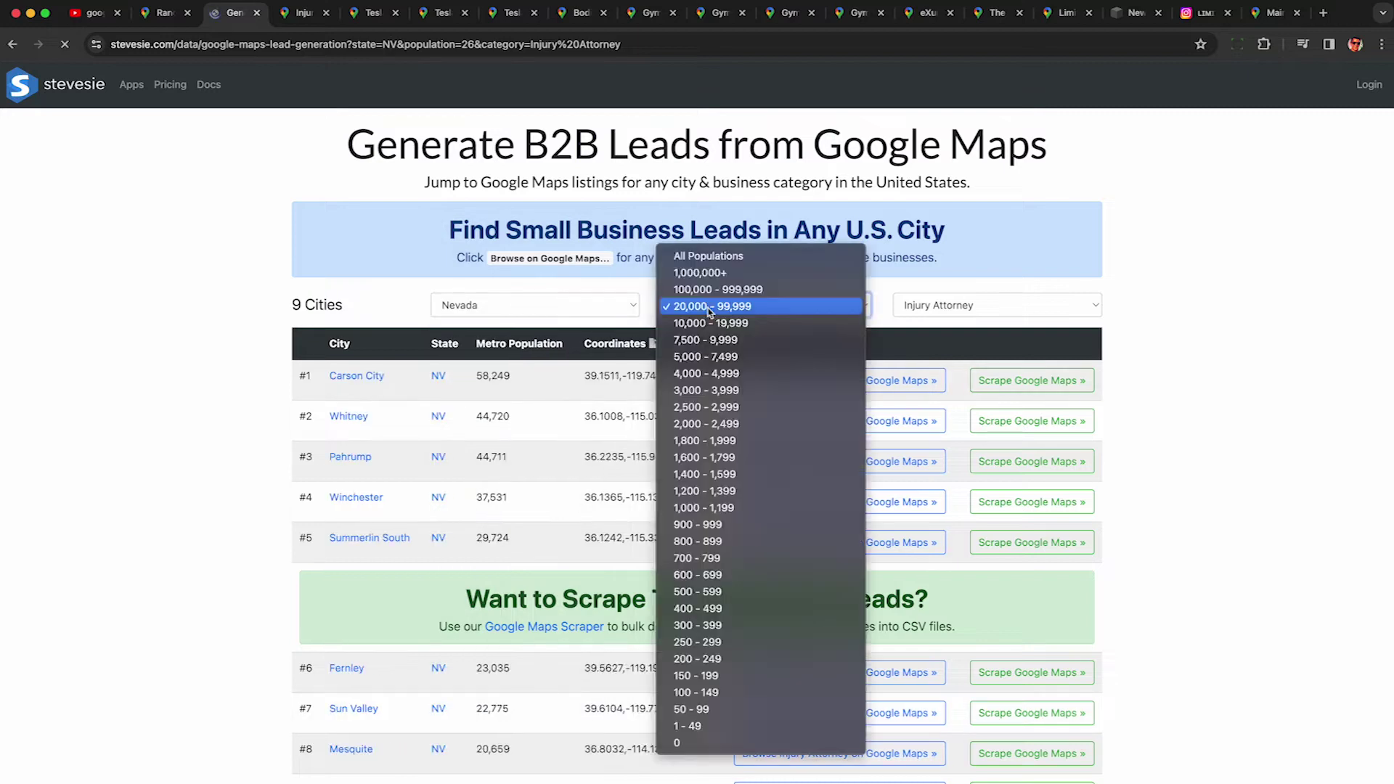
pyautogui.click(704, 257)
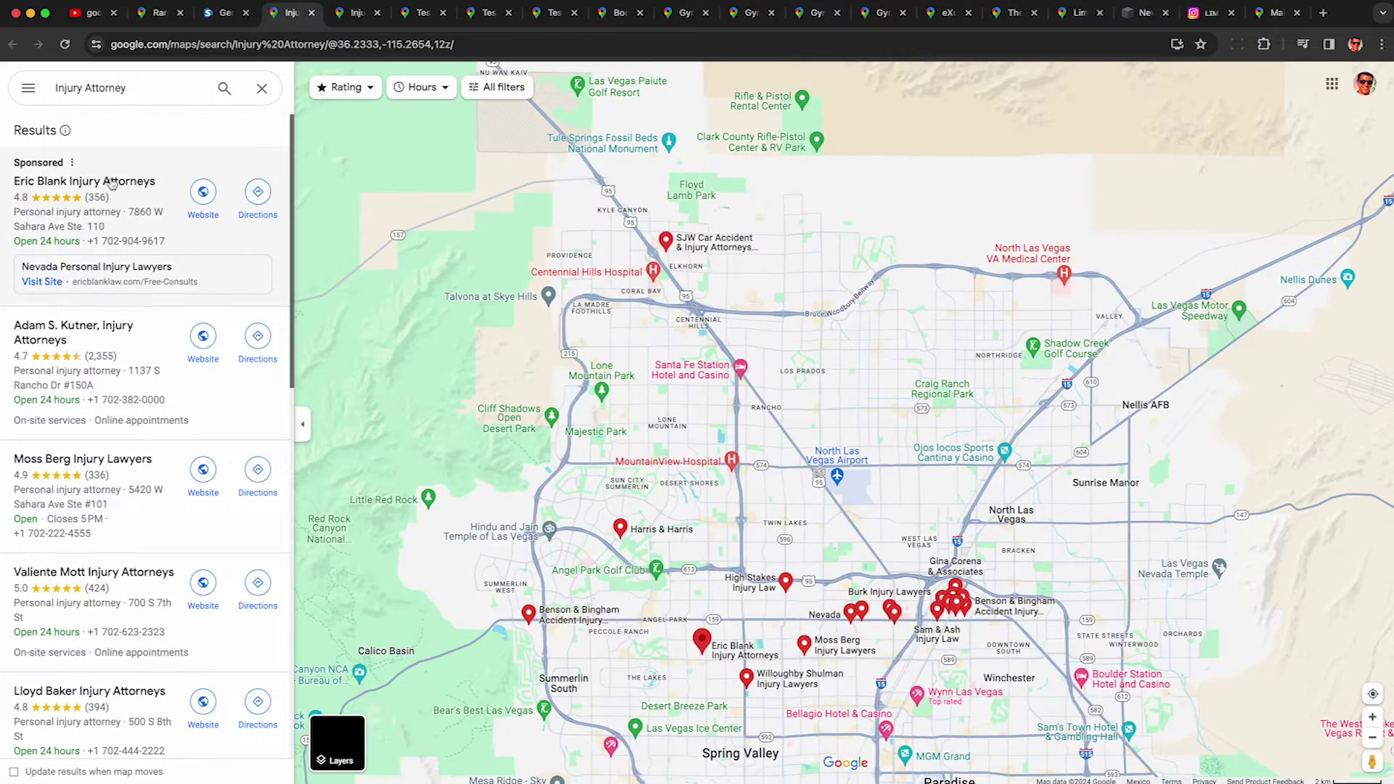
# View details of Adam S. Kutner, Injury Attorneys and several further Las Vegas attorney listings
pyautogui.scroll(-2, 113, 184)
pyautogui.click(72, 248)
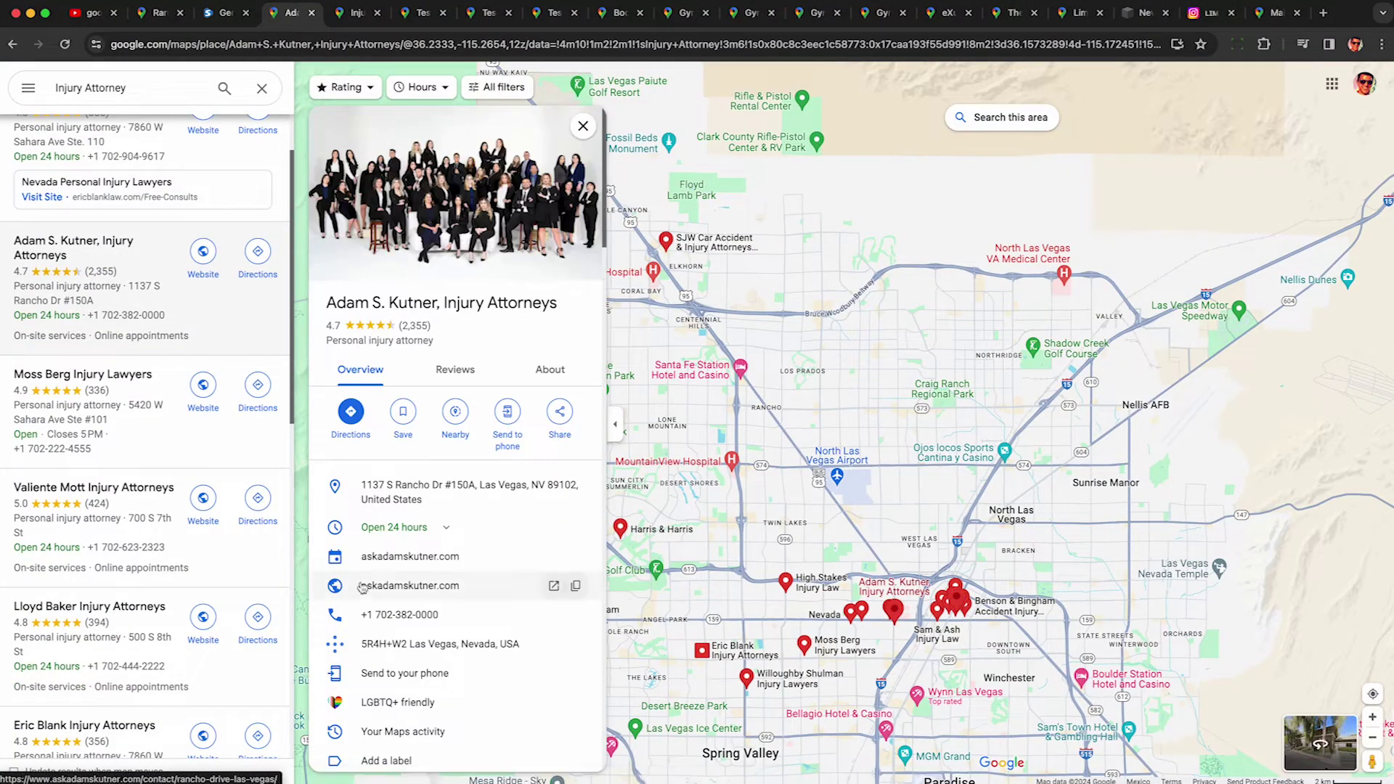
pyautogui.click(83, 385)
pyautogui.click(112, 516)
pyautogui.scroll(-1, 230, 549)
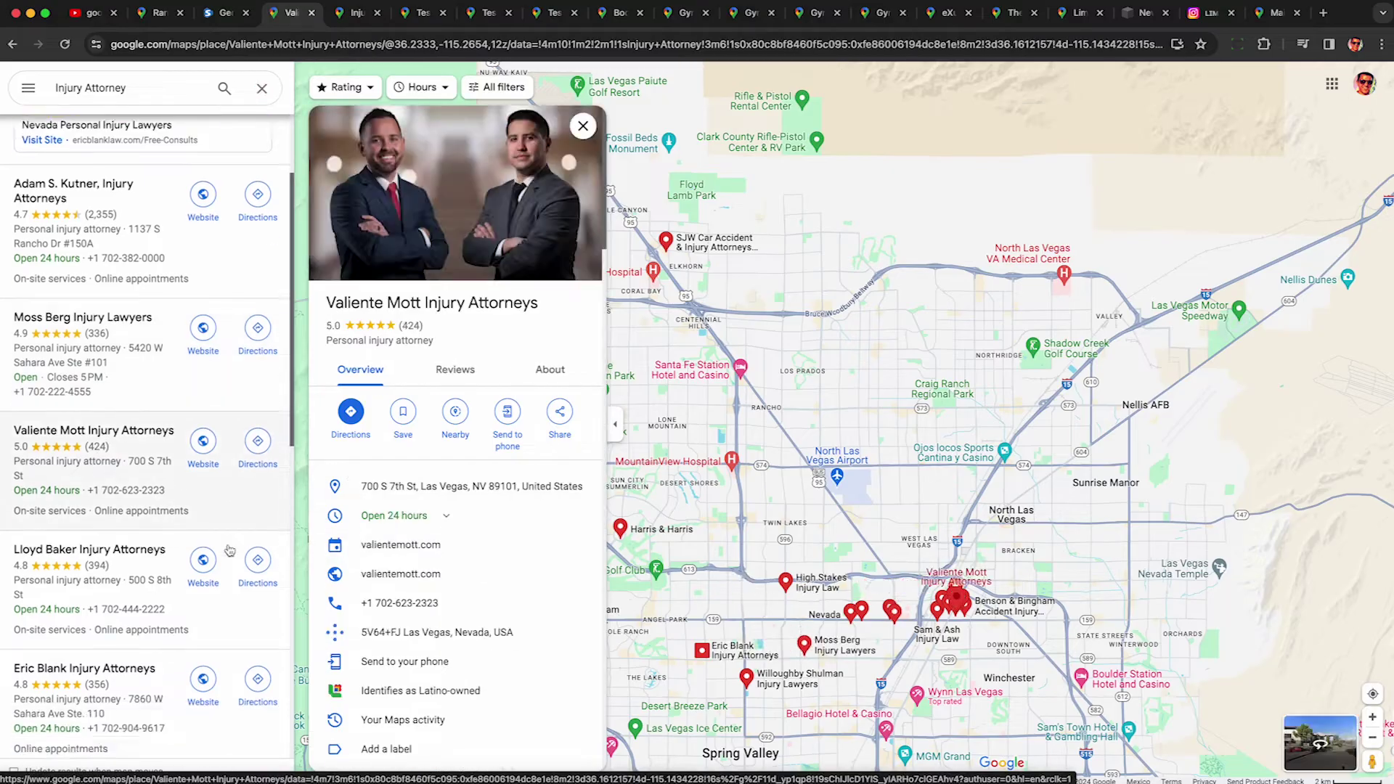
pyautogui.scroll(-2, 230, 550)
pyautogui.click(131, 447)
pyautogui.click(164, 578)
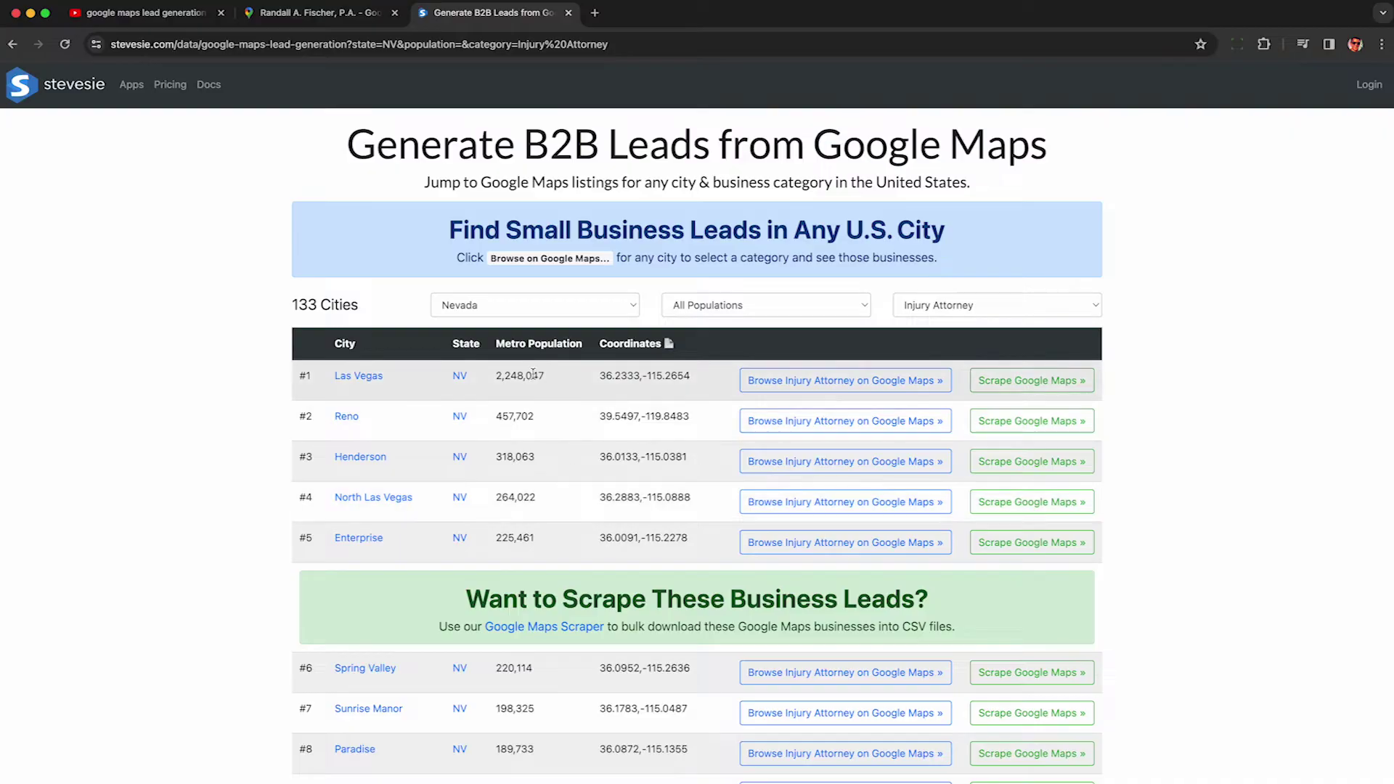
# Run a Las Vegas injury-attorney Places Search using the Maps API key from Google Cloud
pyautogui.click(1045, 383)
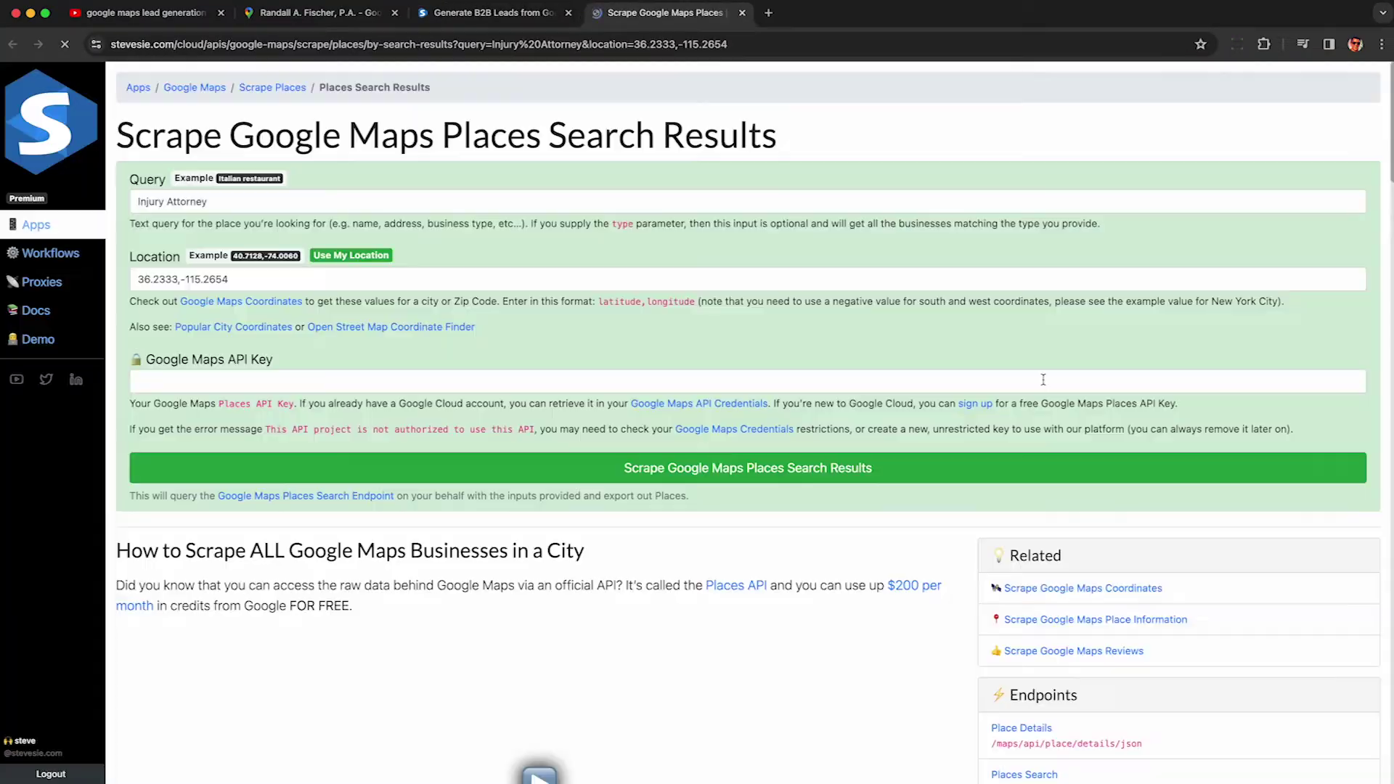
pyautogui.tripleClick(217, 204)
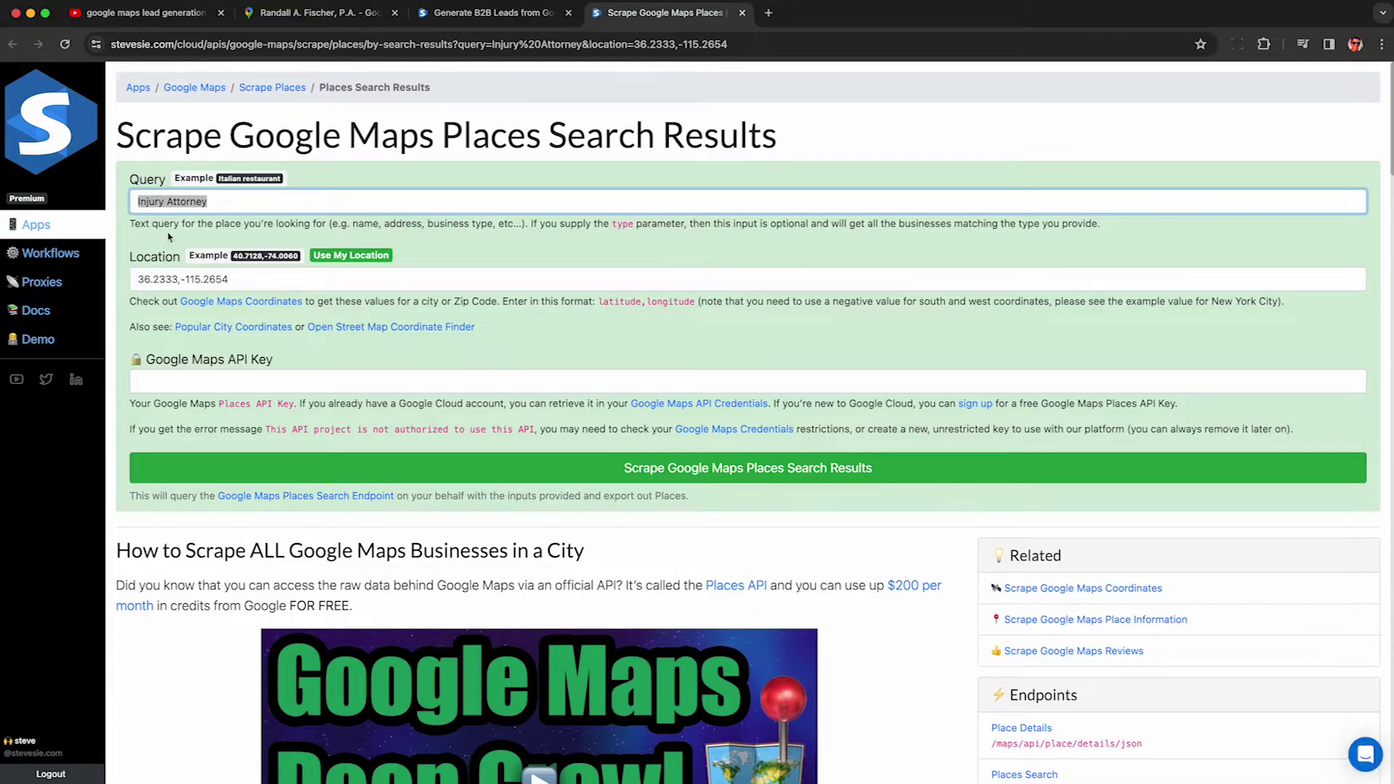
pyautogui.tripleClick(242, 280)
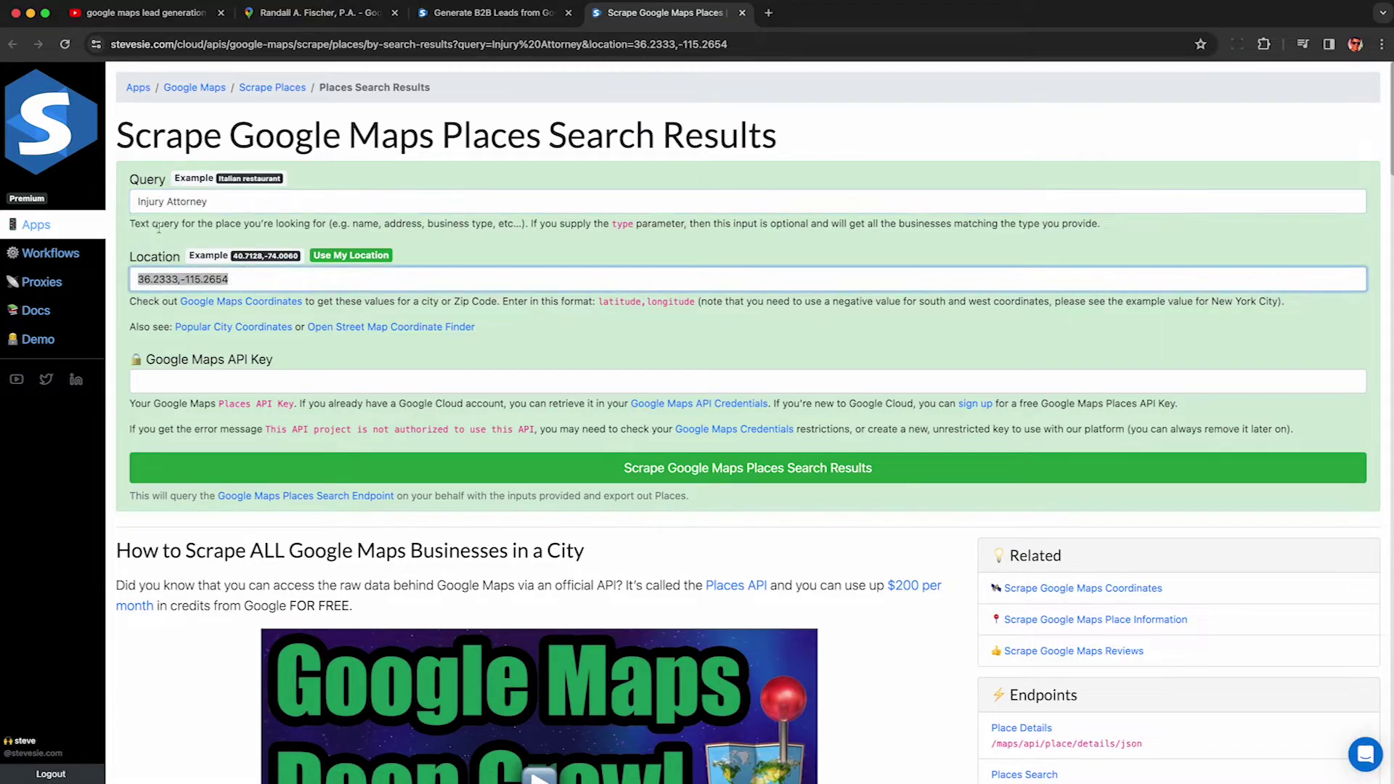
pyautogui.click(667, 403)
pyautogui.click(1311, 314)
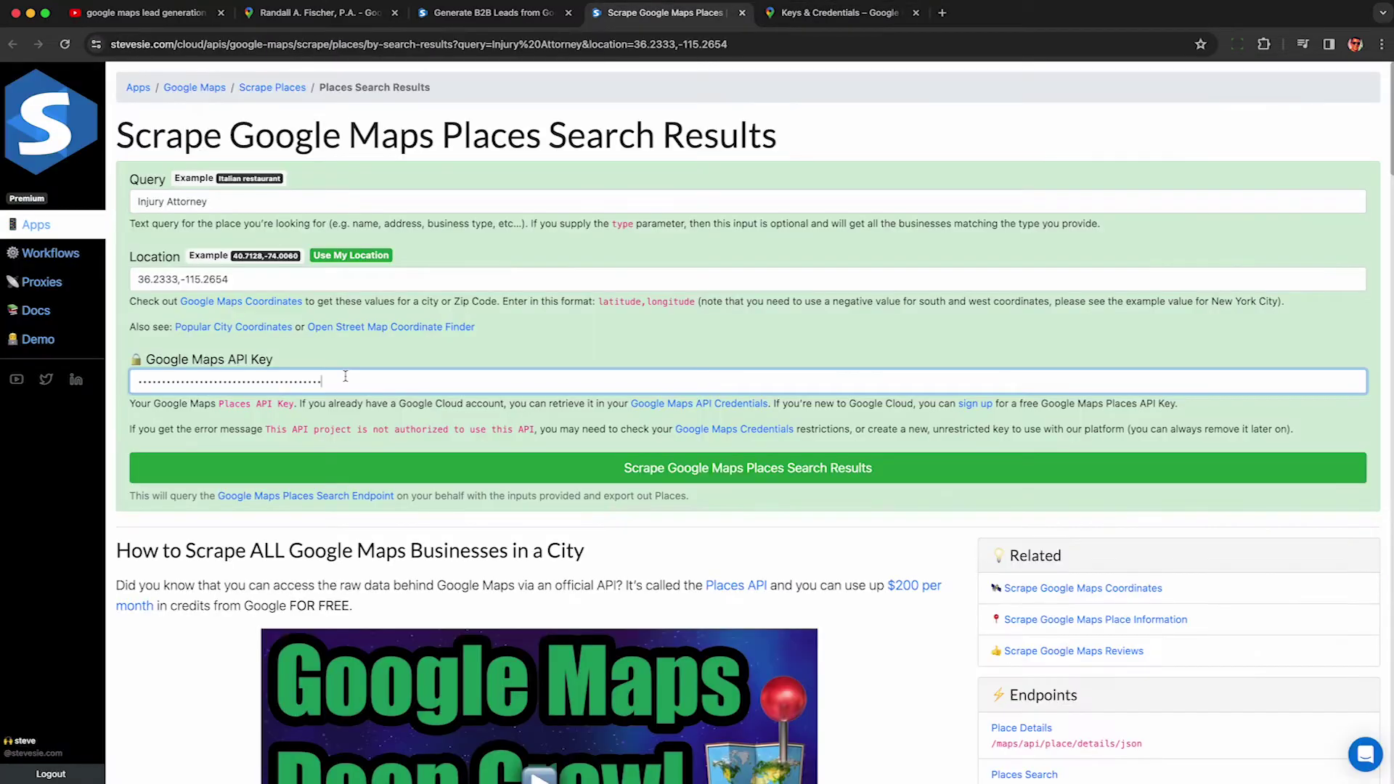
pyautogui.click(387, 468)
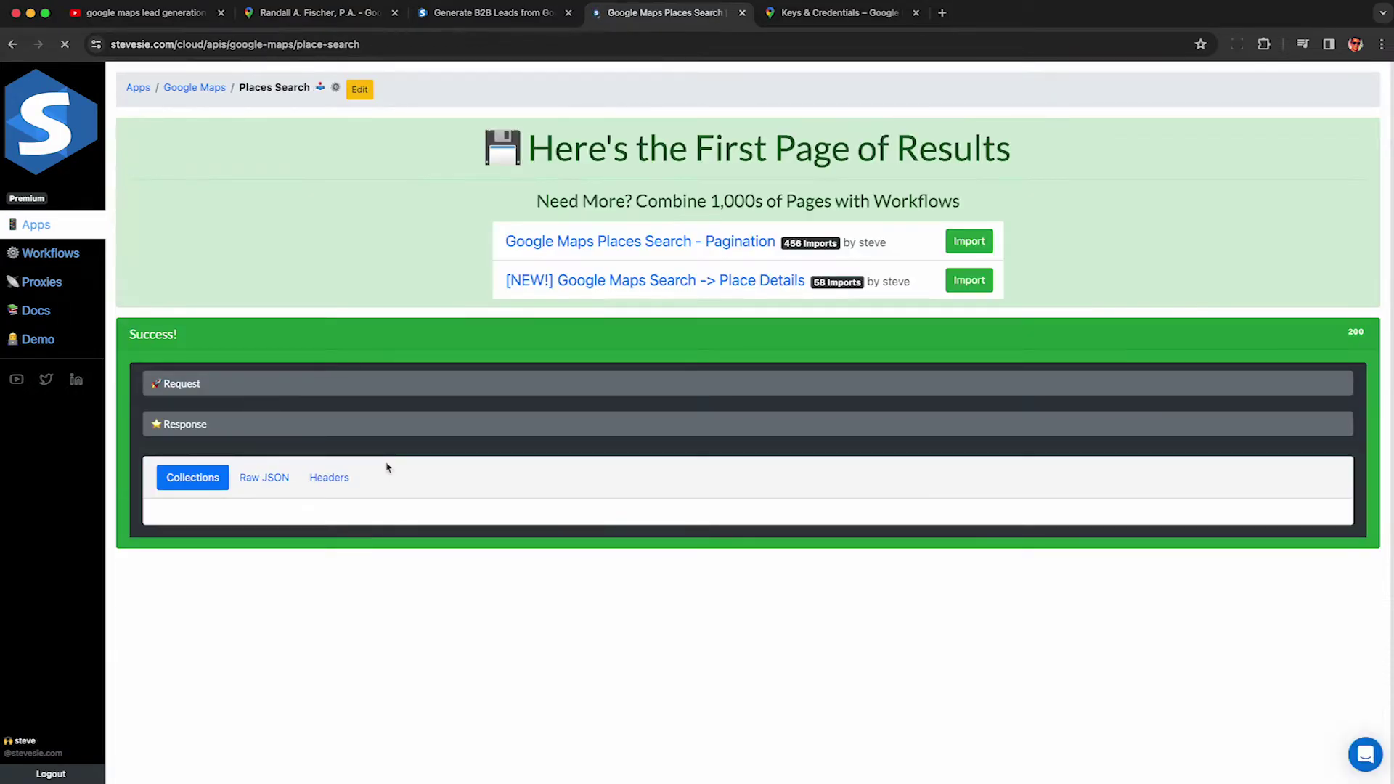
# Review the Las Vegas results and download them as CSV
pyautogui.scroll(-5, 387, 468)
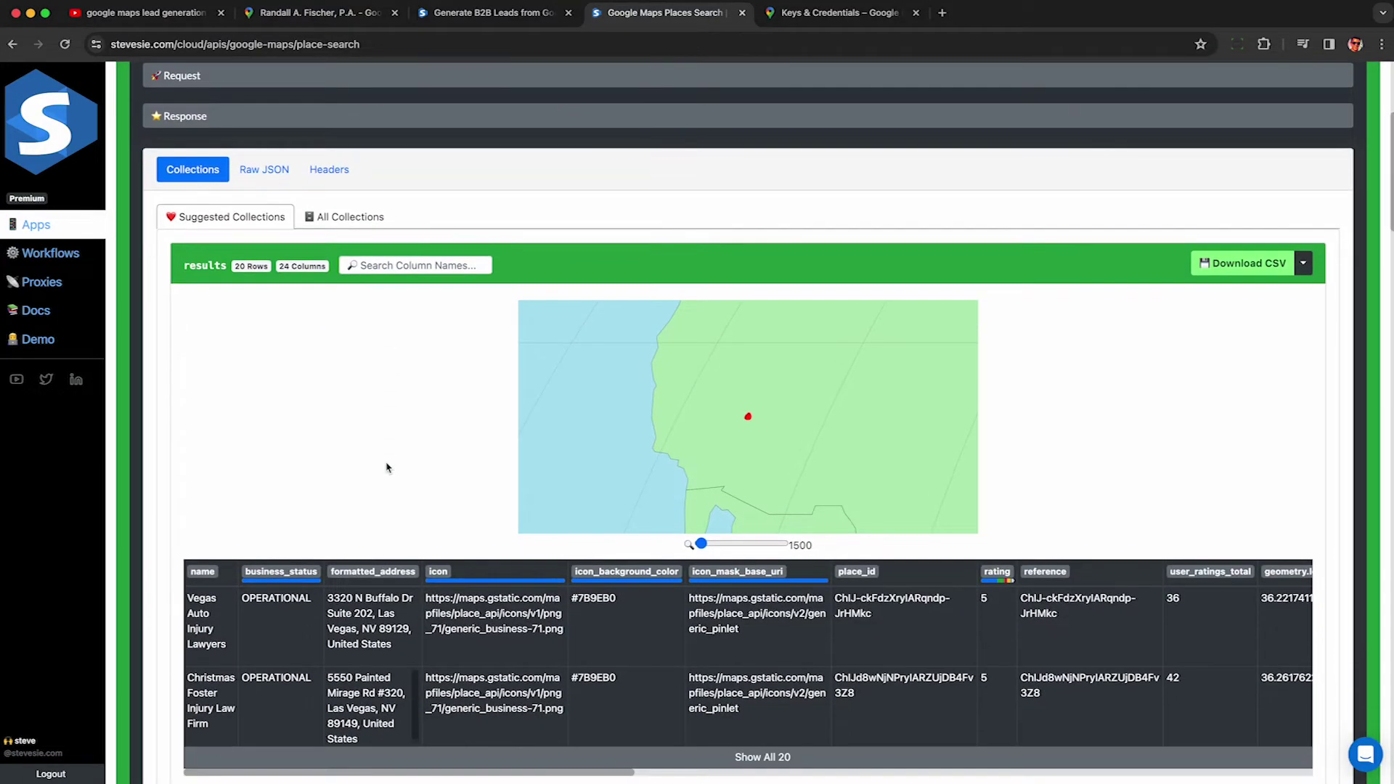
pyautogui.scroll(-3, 387, 467)
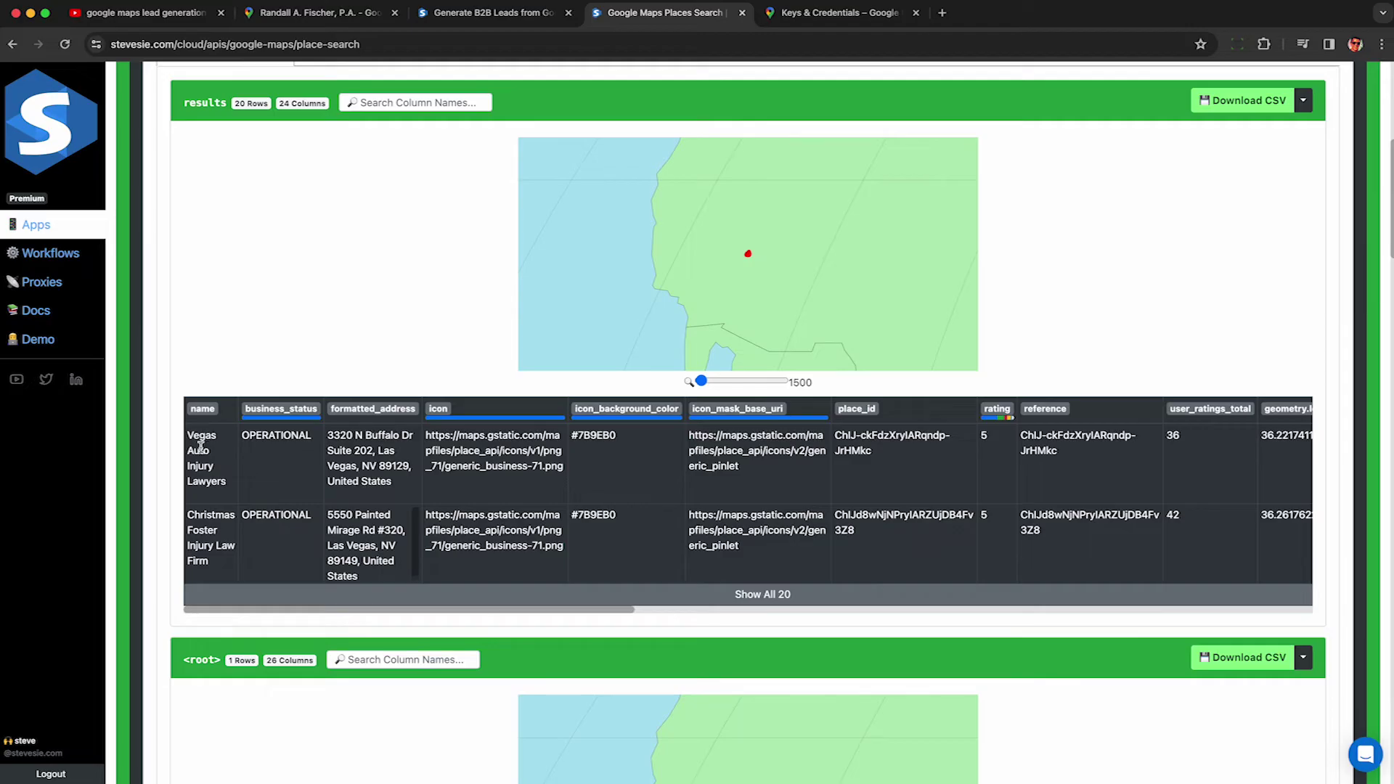
pyautogui.tripleClick(203, 531)
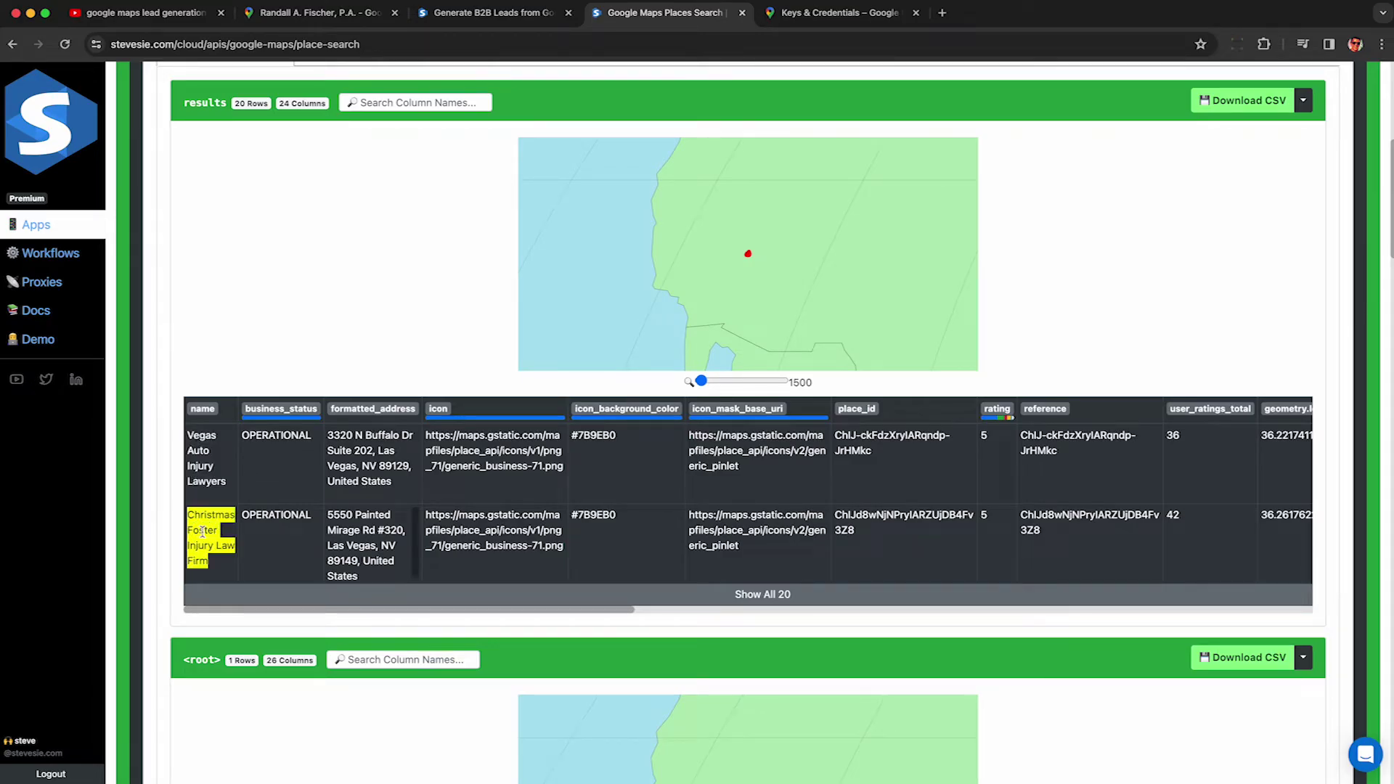
pyautogui.click(1240, 102)
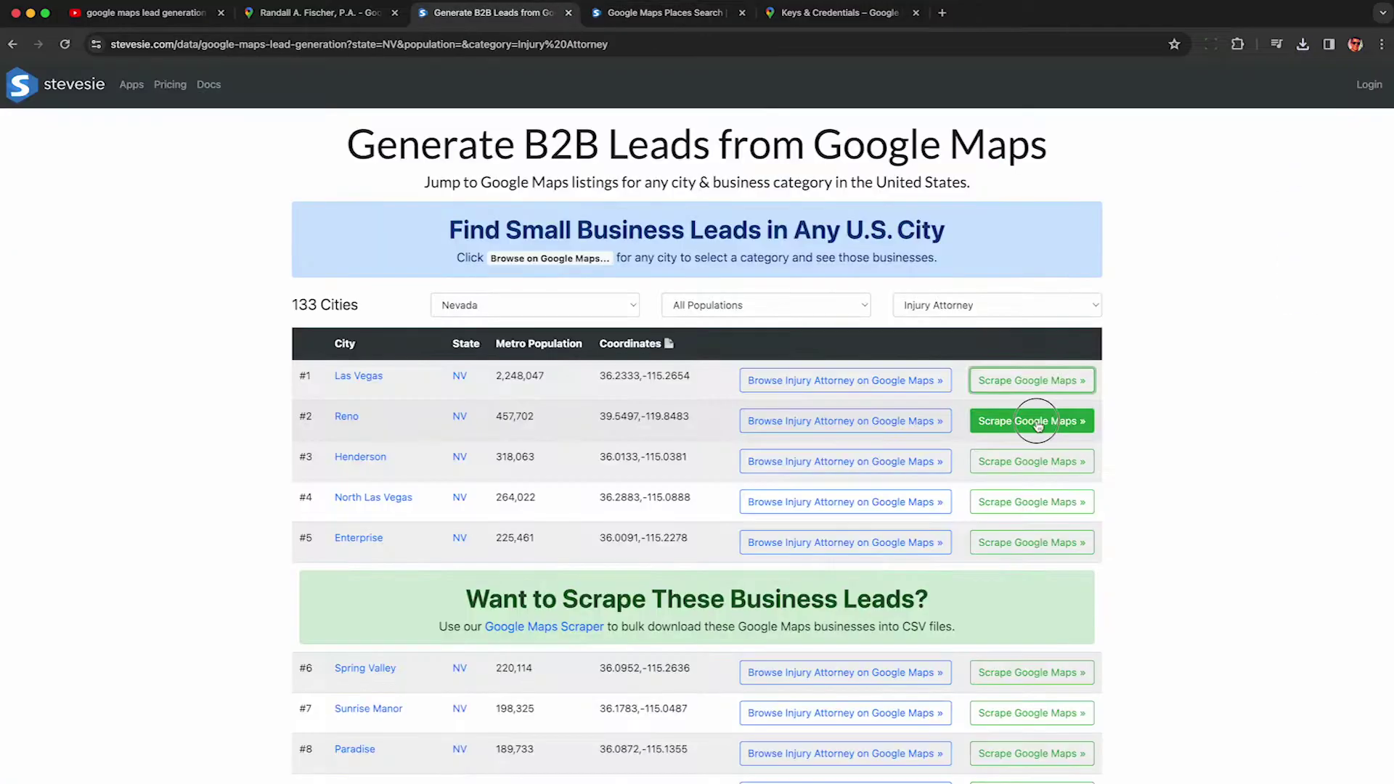
# Scrape Reno and Henderson injury attorneys and download the Henderson results as CSV
pyautogui.click(1029, 415)
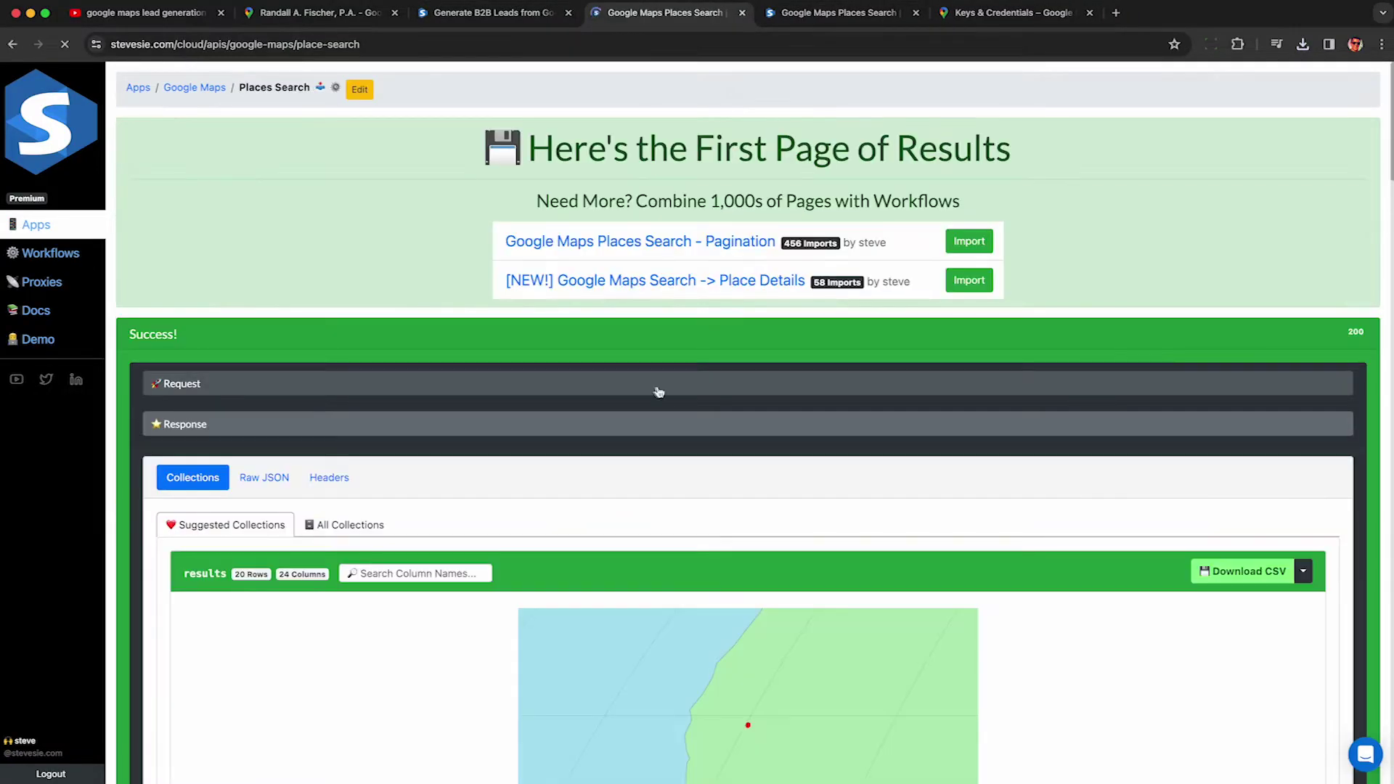
pyautogui.scroll(-3, 658, 392)
pyautogui.hotkey('ctrl', 'shift', 'Tab')
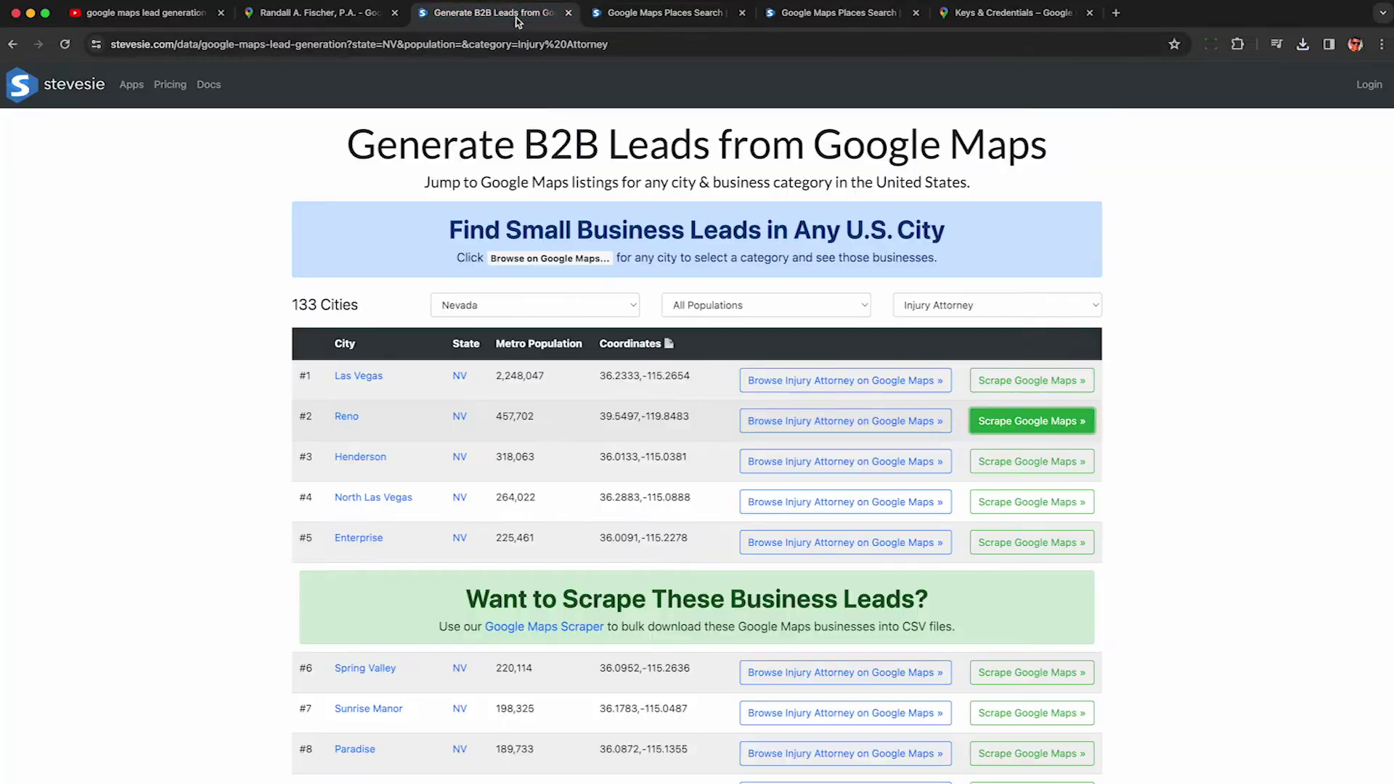
pyautogui.click(1014, 459)
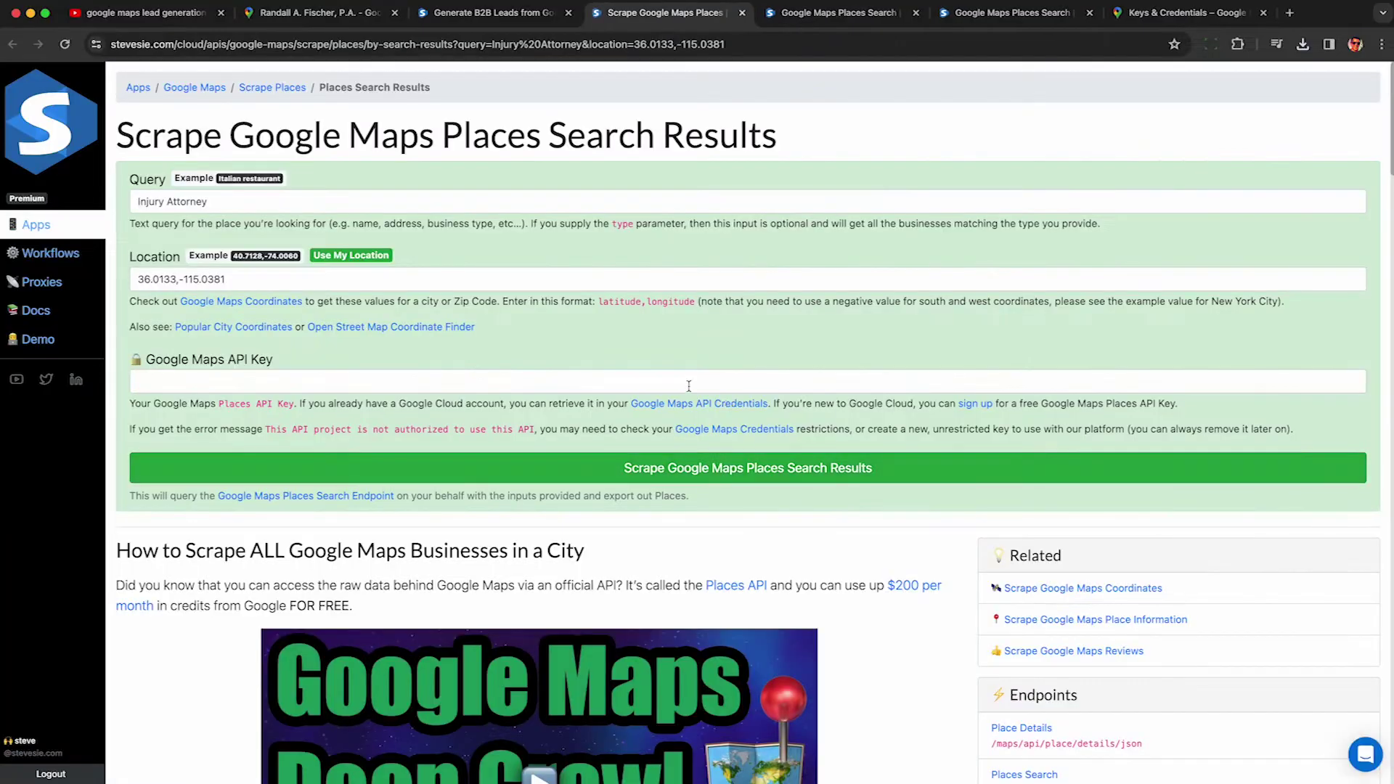
pyautogui.scroll(-3, 1207, 436)
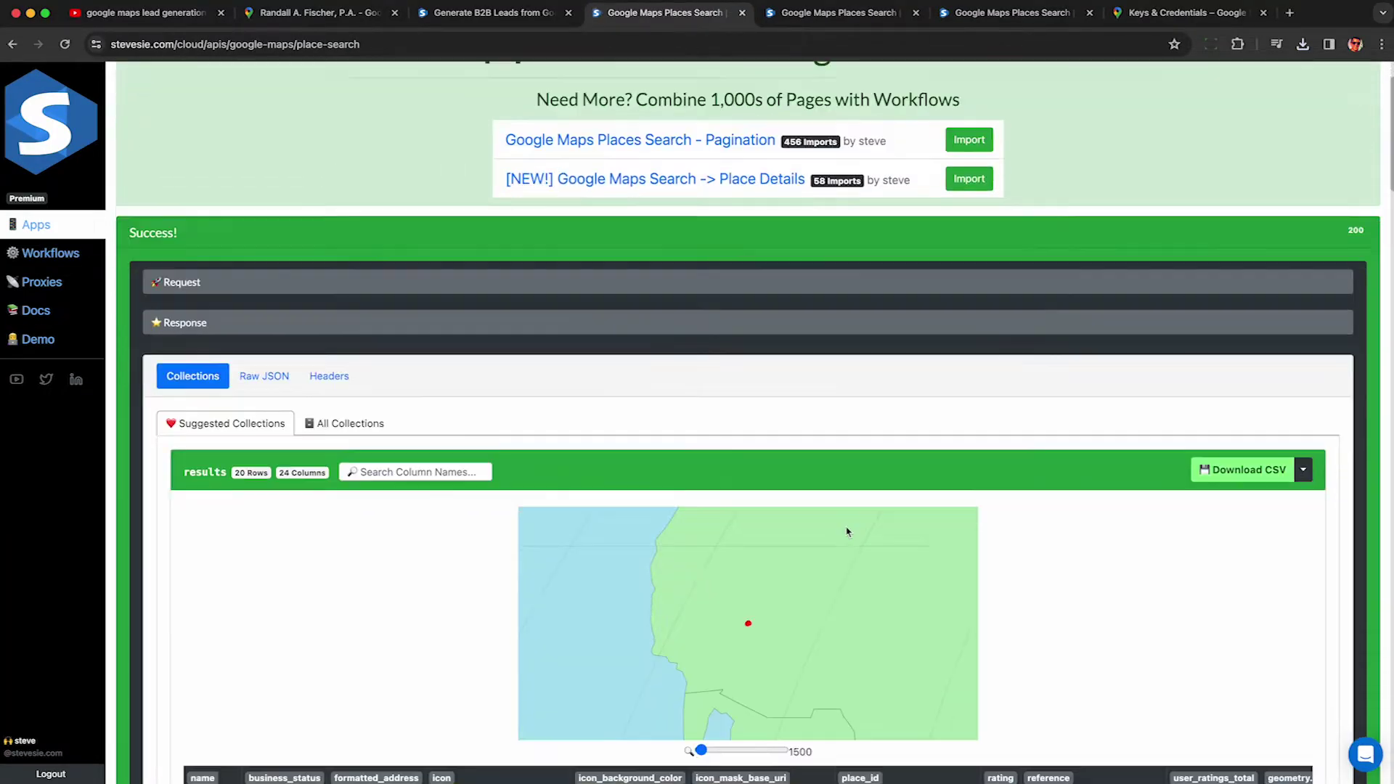
pyautogui.click(1227, 376)
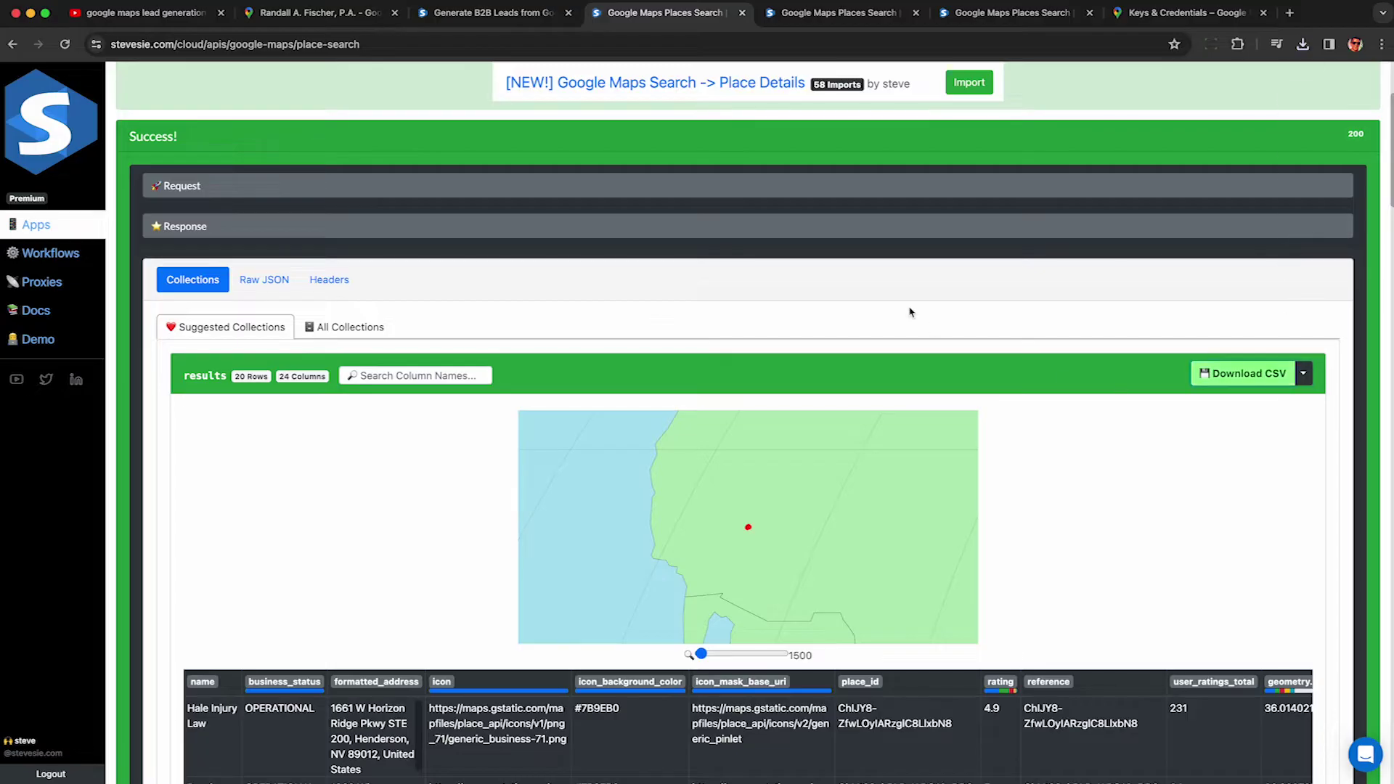
pyautogui.scroll(3, 911, 312)
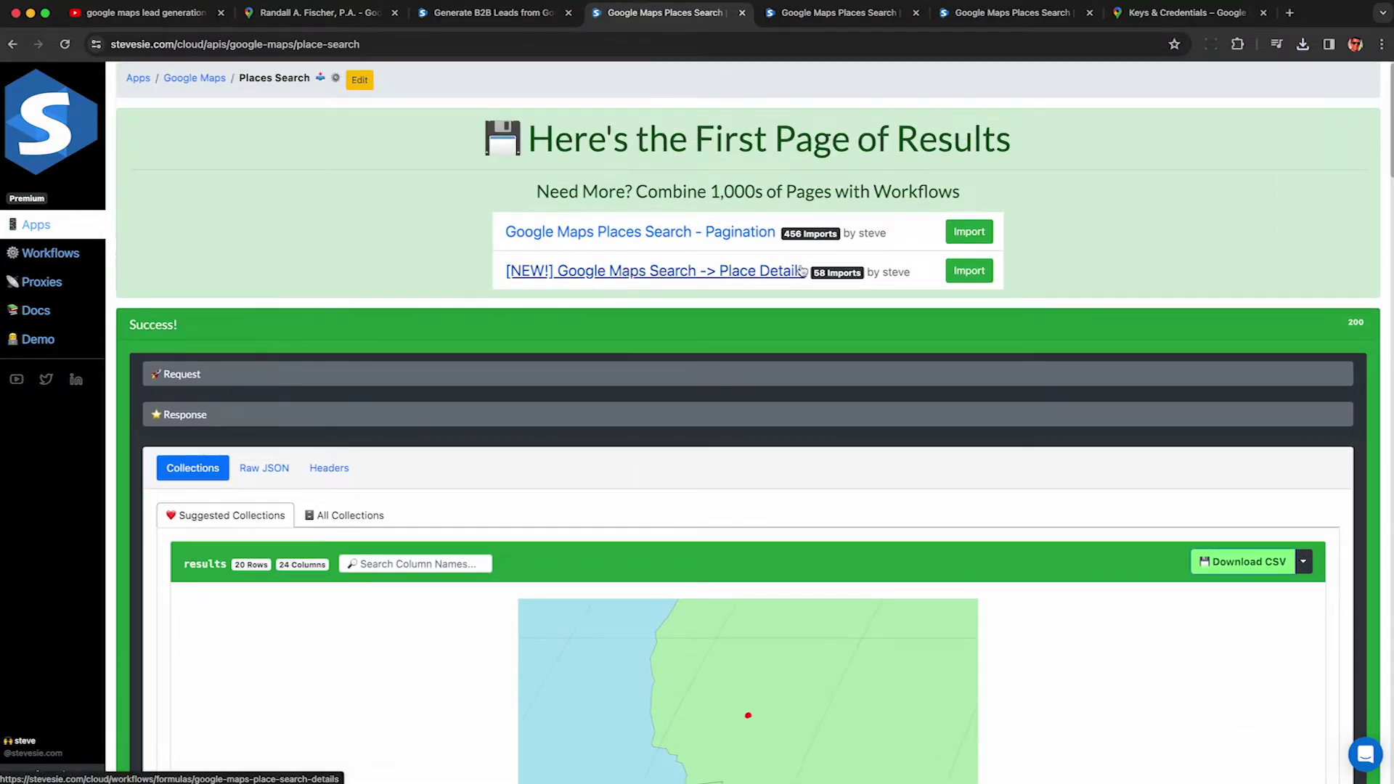
# Import the Search → Place Details workflow and expand its Location input
pyautogui.click(969, 271)
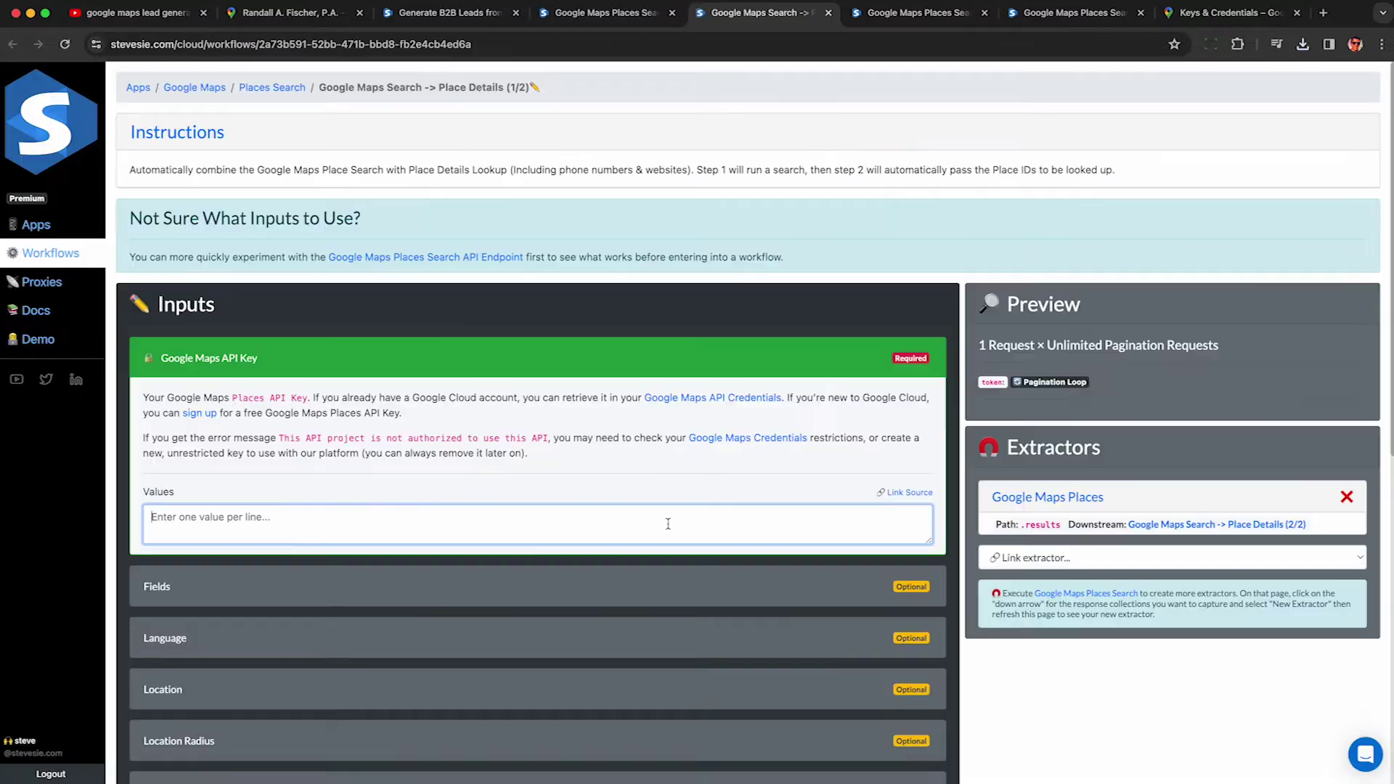
pyautogui.scroll(-5, 243, 539)
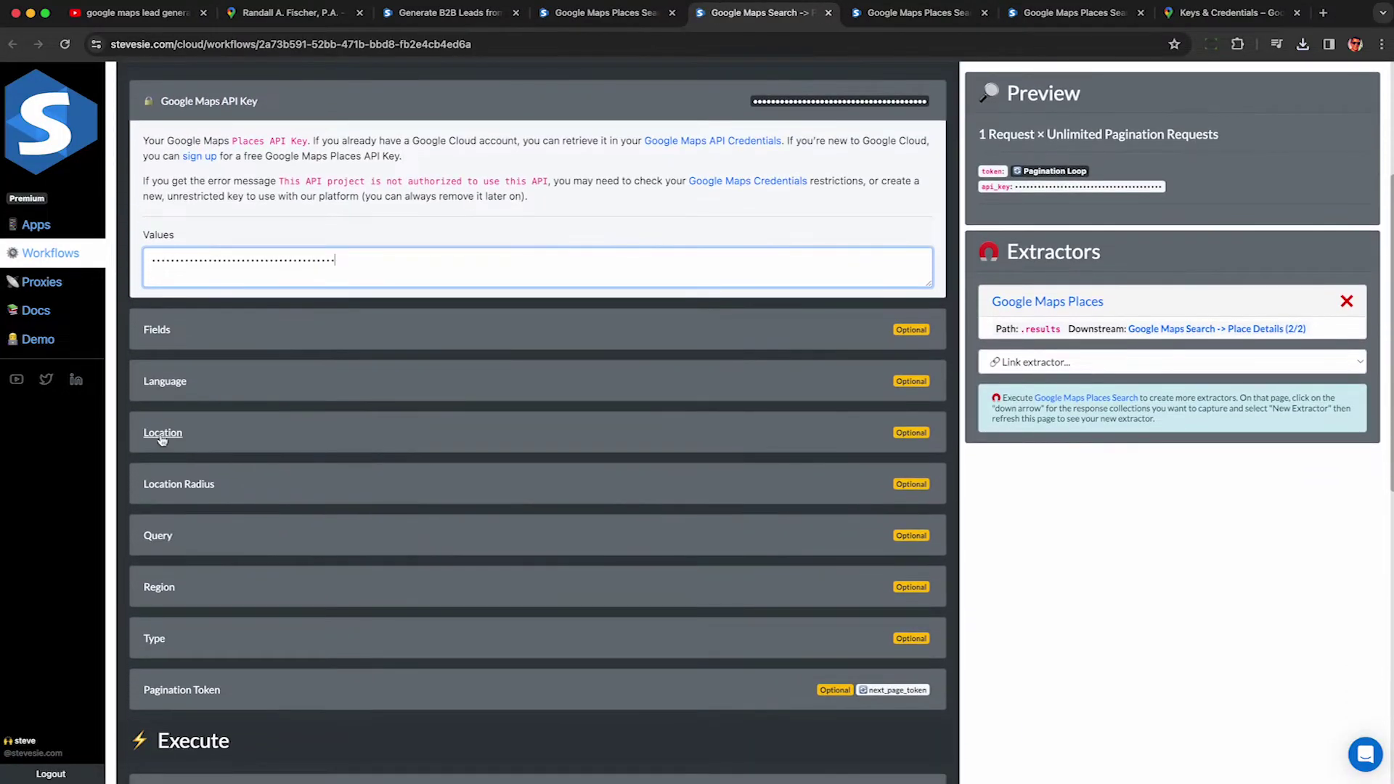
pyautogui.click(161, 439)
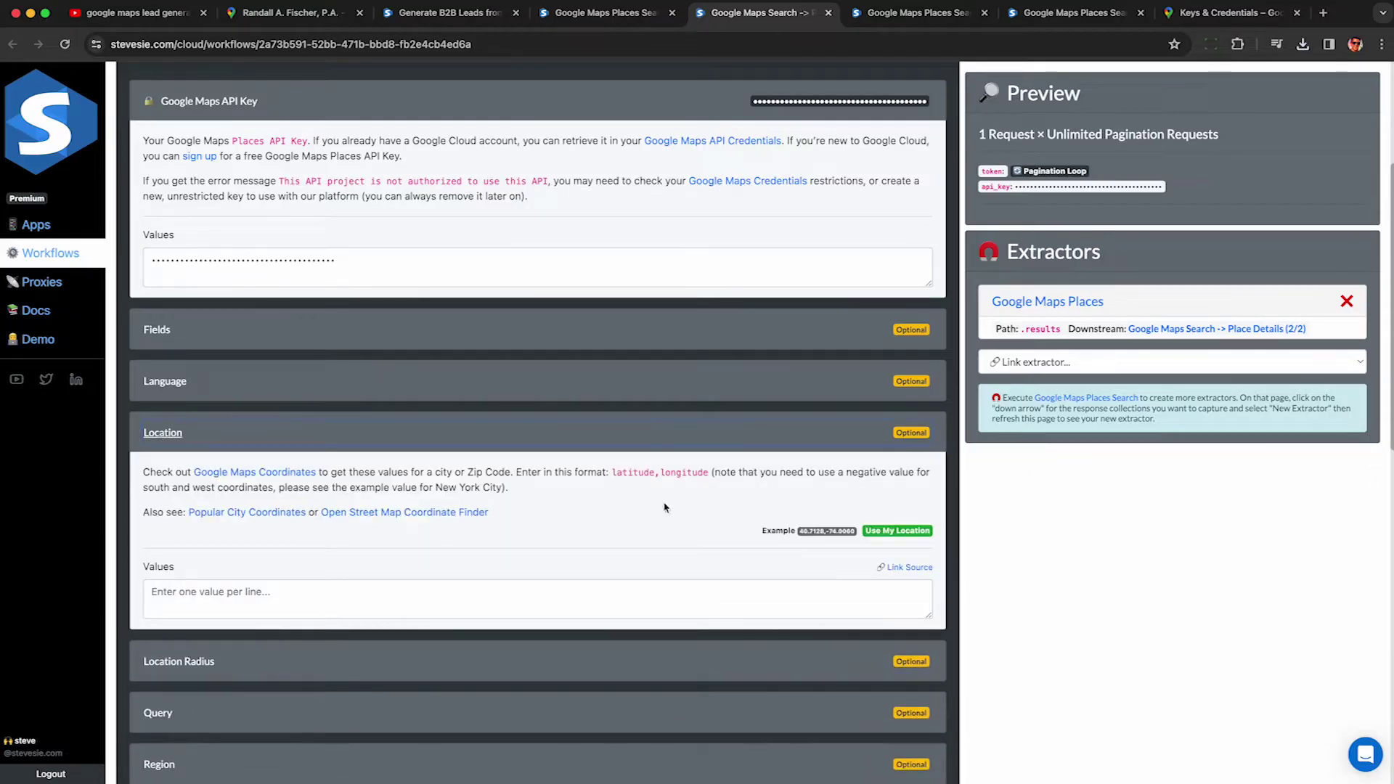
pyautogui.click(434, 587)
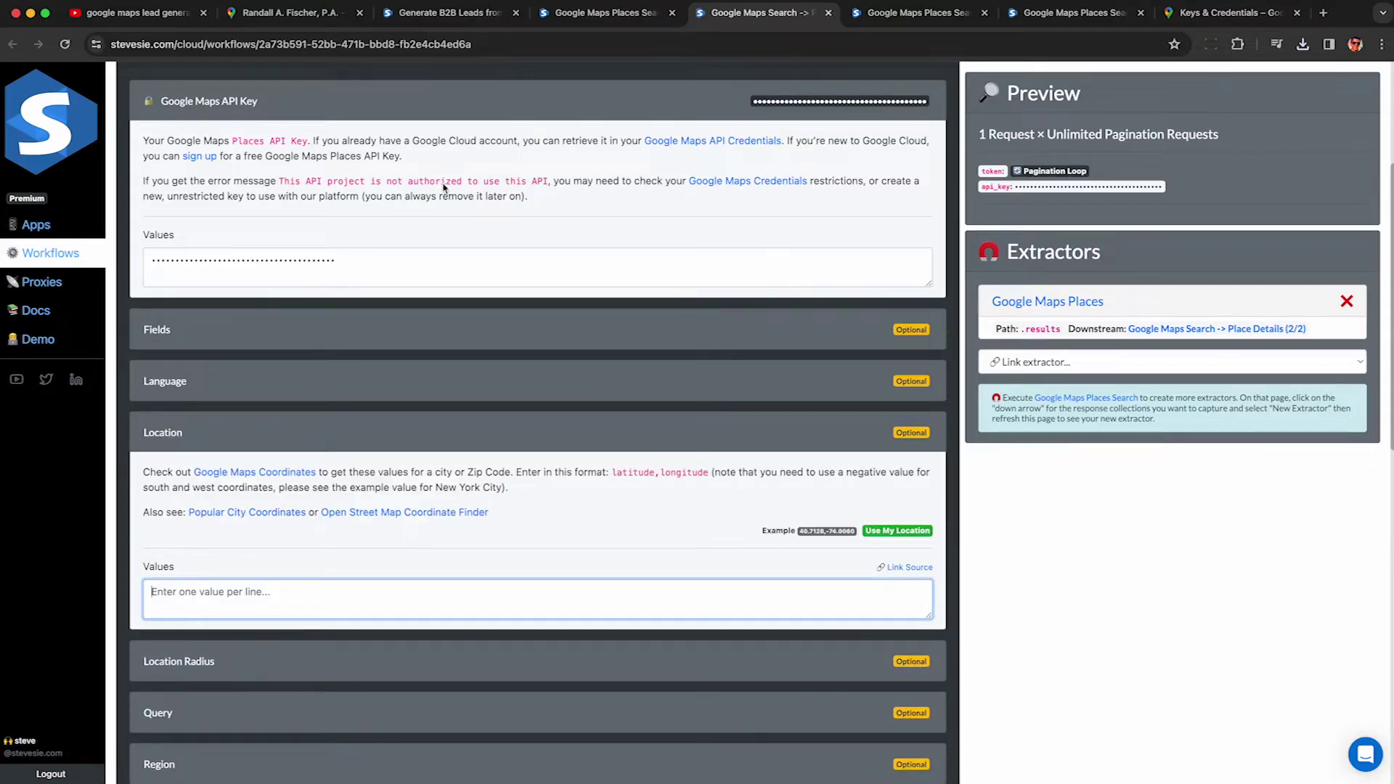
# Copy the coordinates of the first five Nevada cities from the city list
pyautogui.click(441, 20)
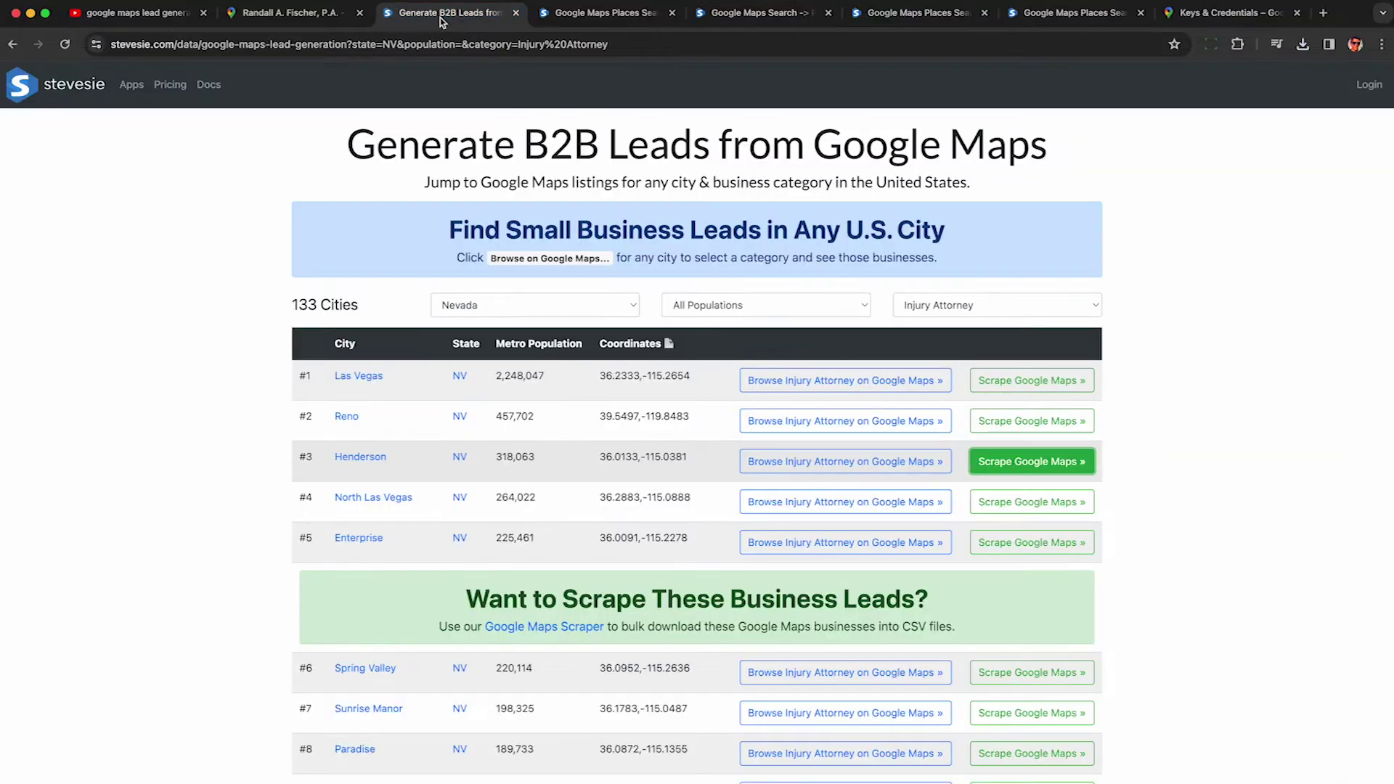
pyautogui.doubleClick(613, 347)
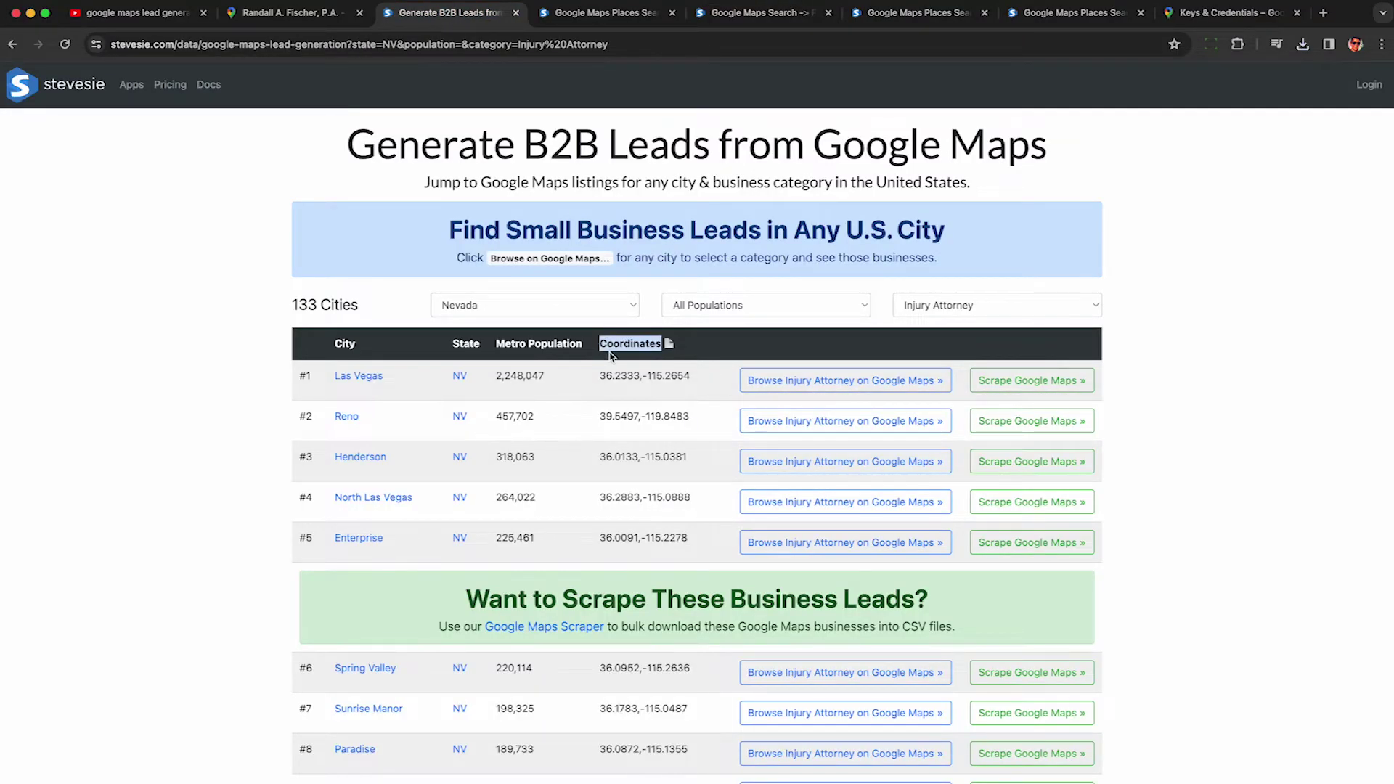
pyautogui.click(667, 348)
pyautogui.click(669, 349)
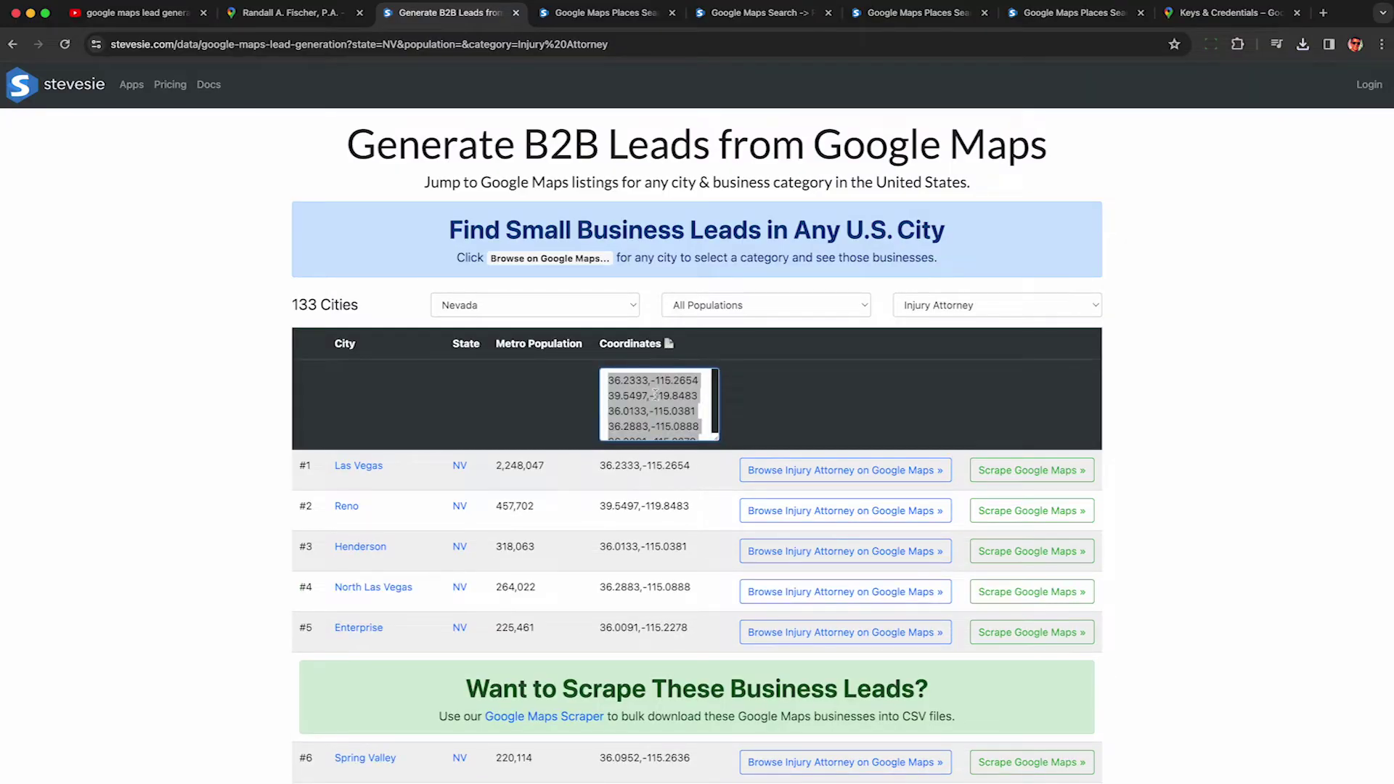
pyautogui.moveTo(714, 437); pyautogui.dragTo(701, 659)
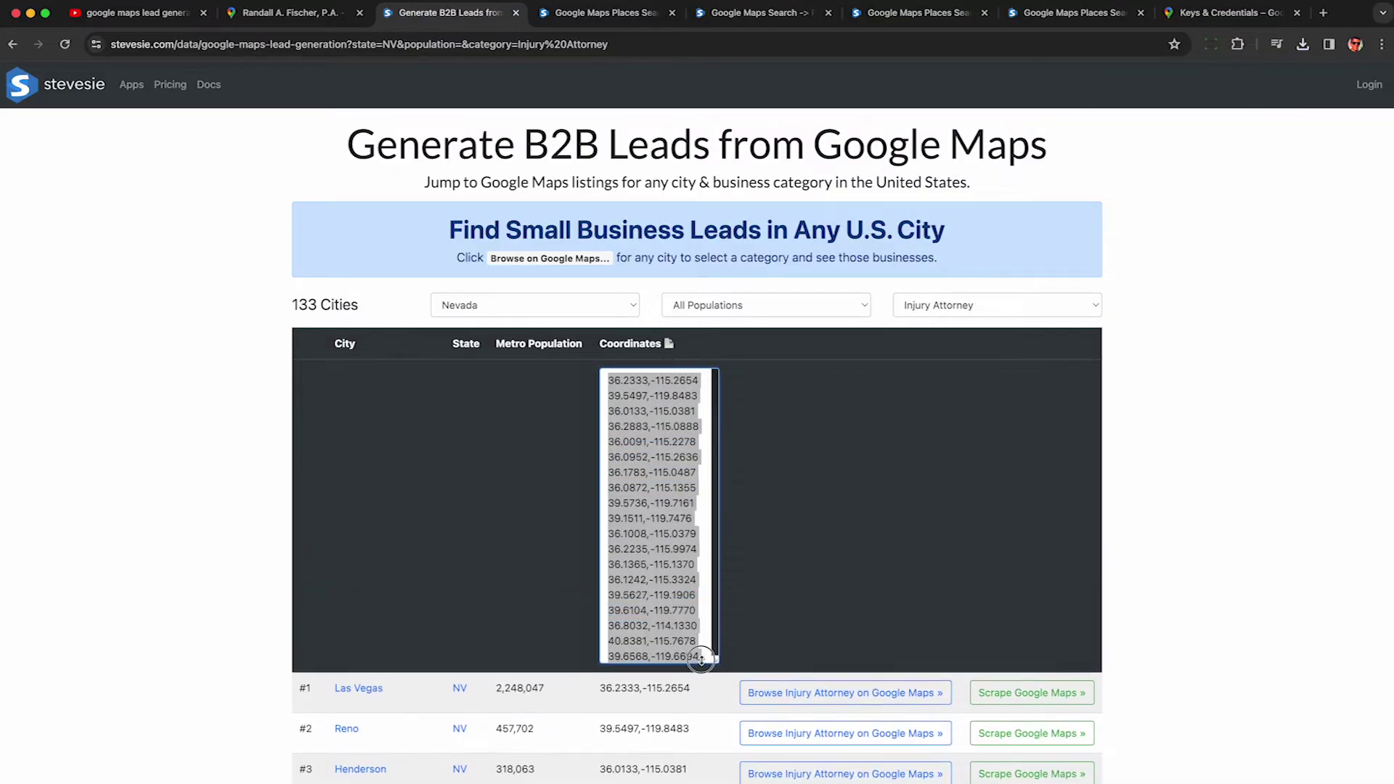
pyautogui.click(662, 515)
pyautogui.moveTo(609, 379); pyautogui.dragTo(703, 438)
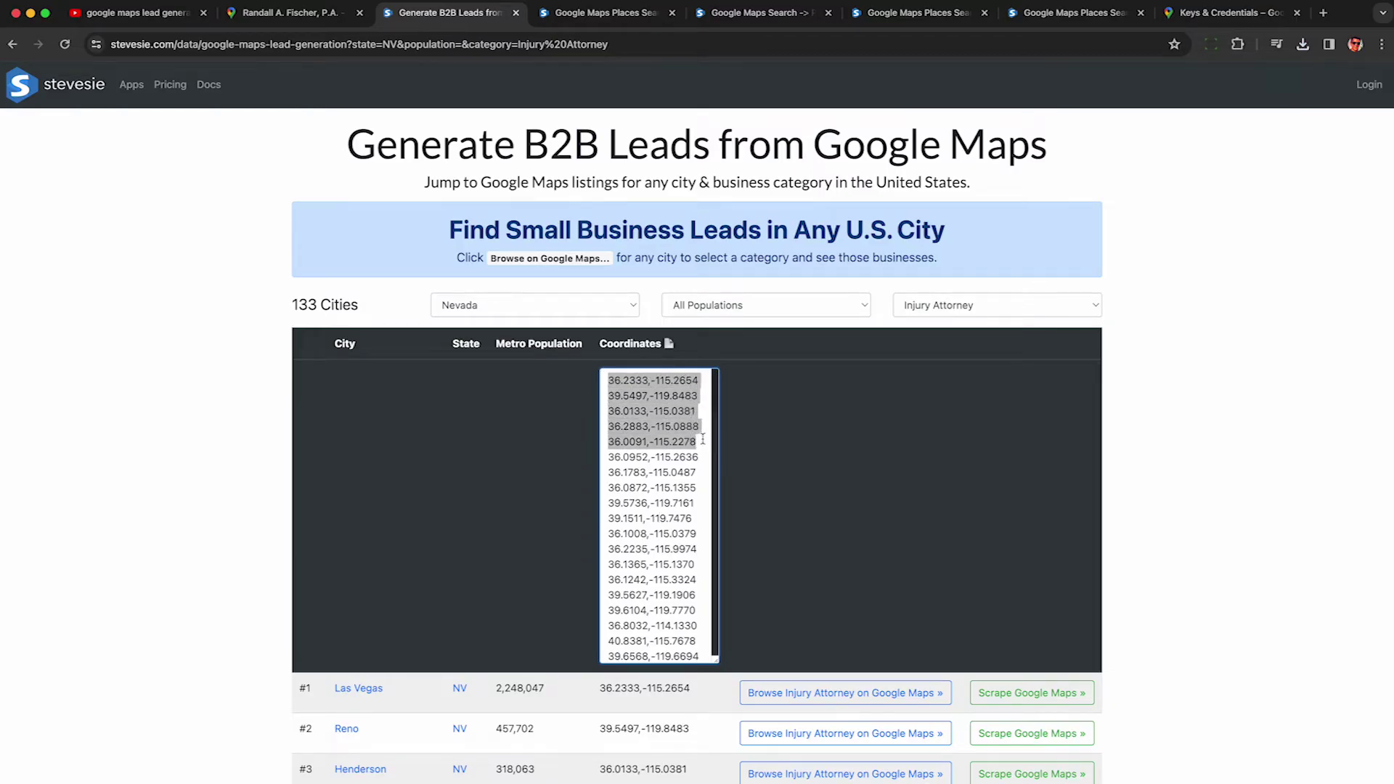
pyautogui.click(603, 12)
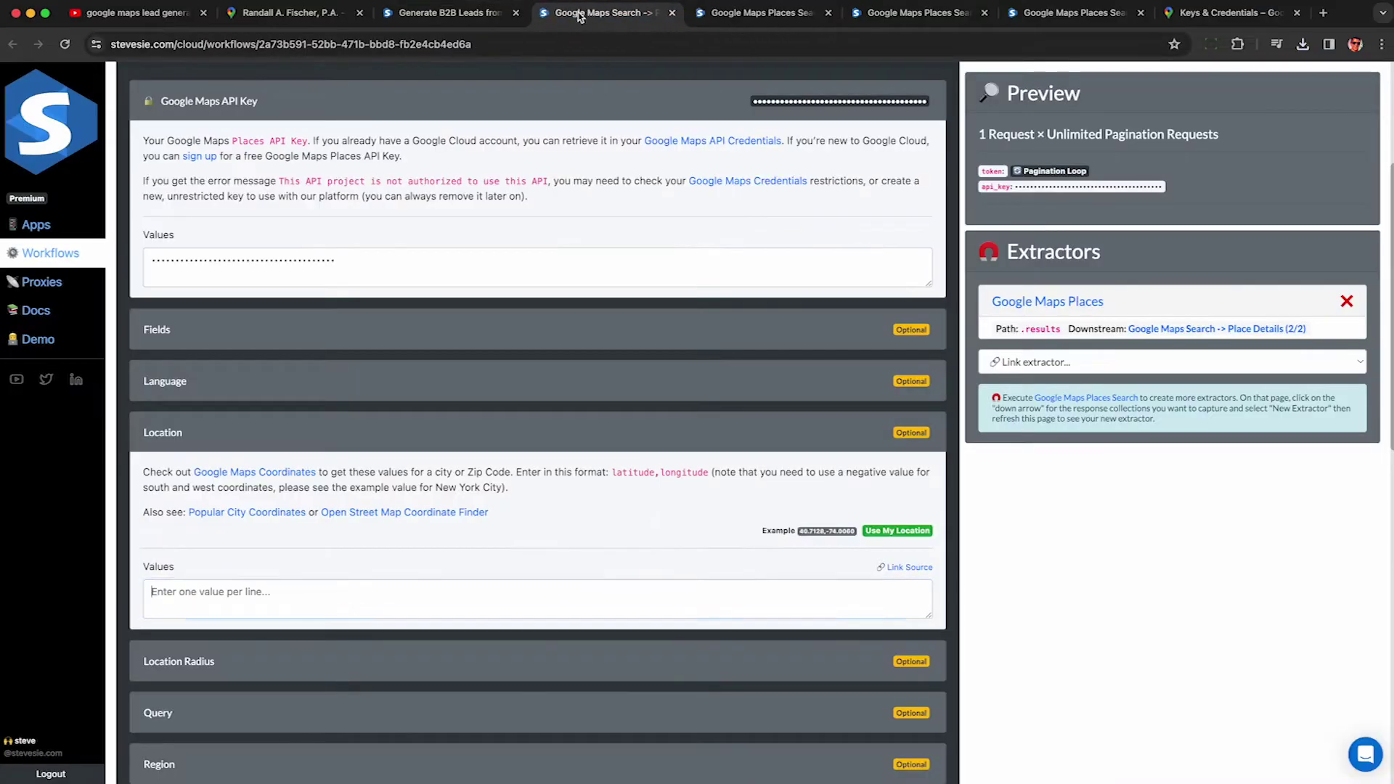
# Paste the five city coordinates and enter queries 'Injury Attorney' and 'Car Accident Lawyer'
pyautogui.press('super+v')
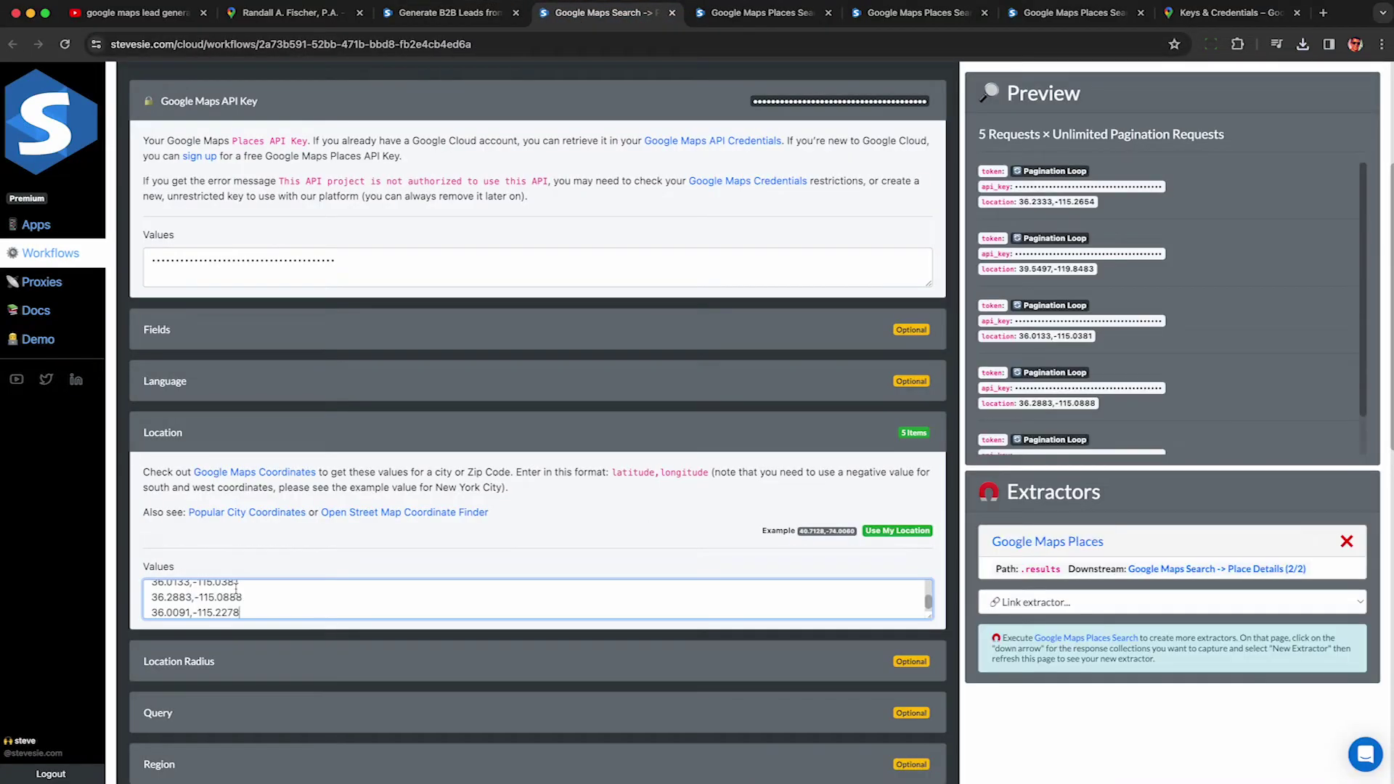
pyautogui.scroll(-3, 241, 550)
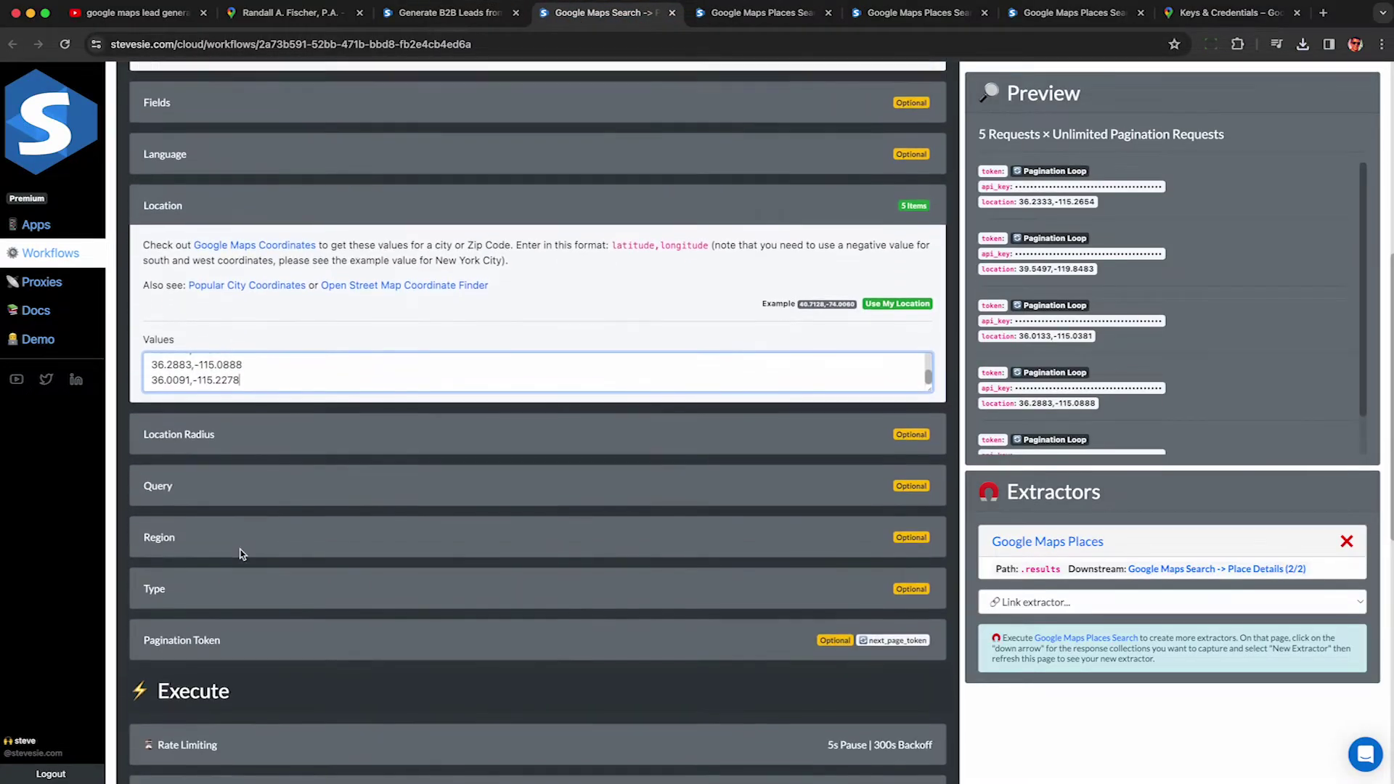
pyautogui.click(158, 481)
pyautogui.scroll(-2, 172, 501)
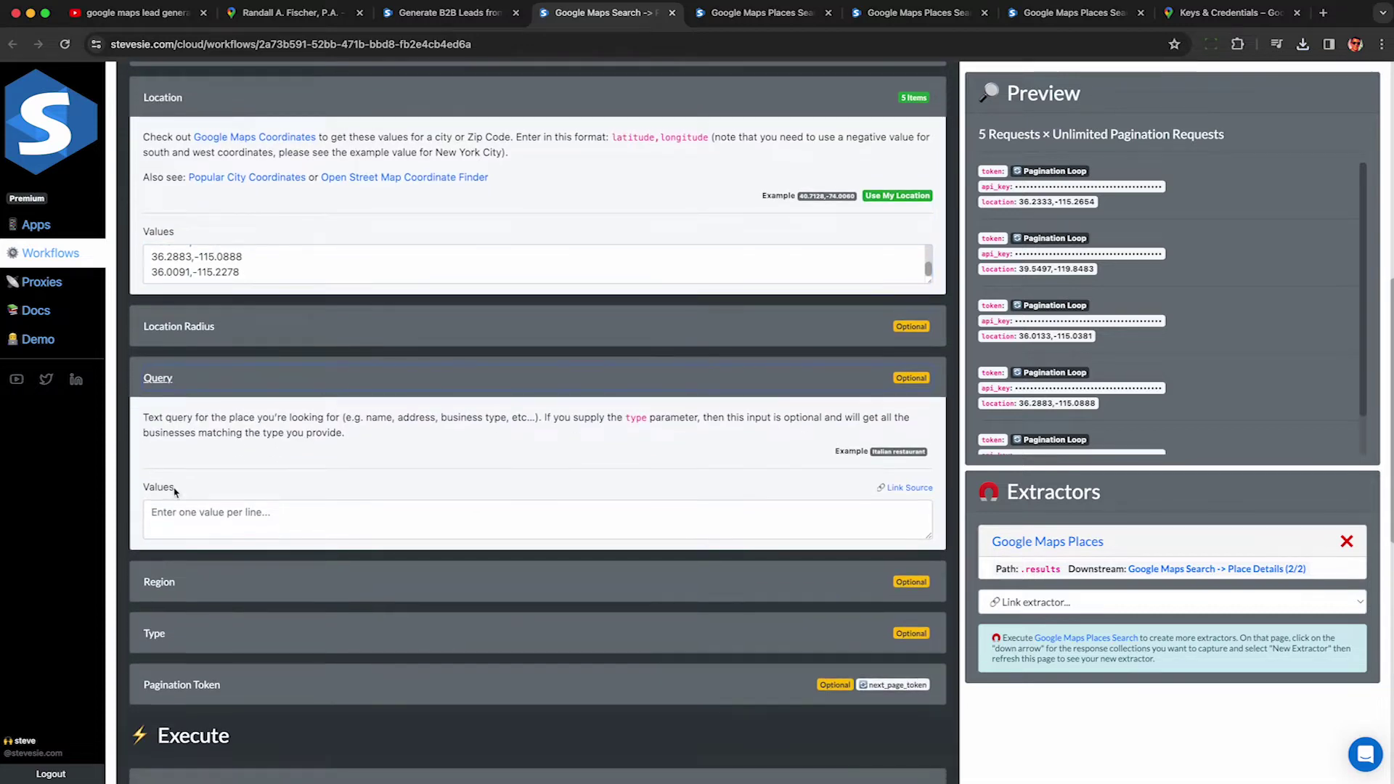
pyautogui.click(176, 516)
pyautogui.write('Inj')
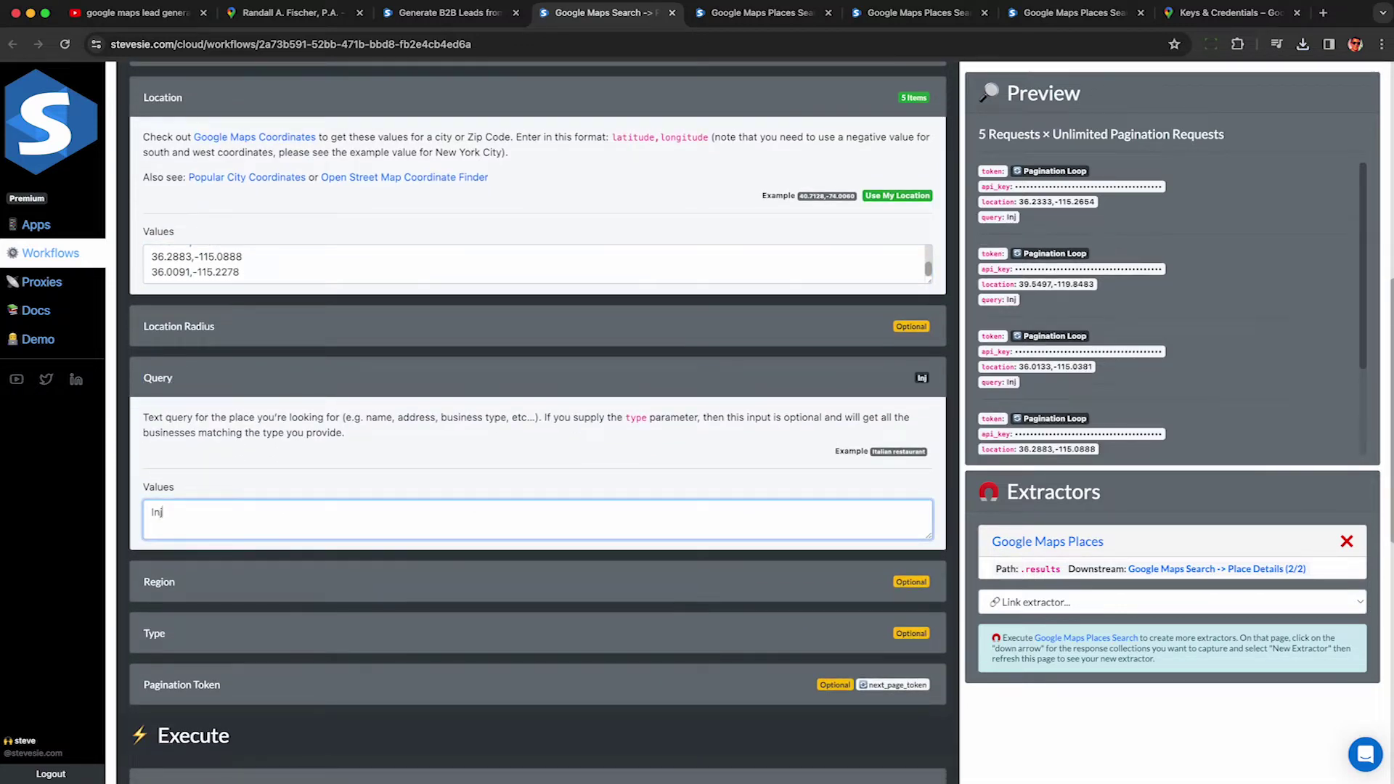
pyautogui.write('ury Attorney')
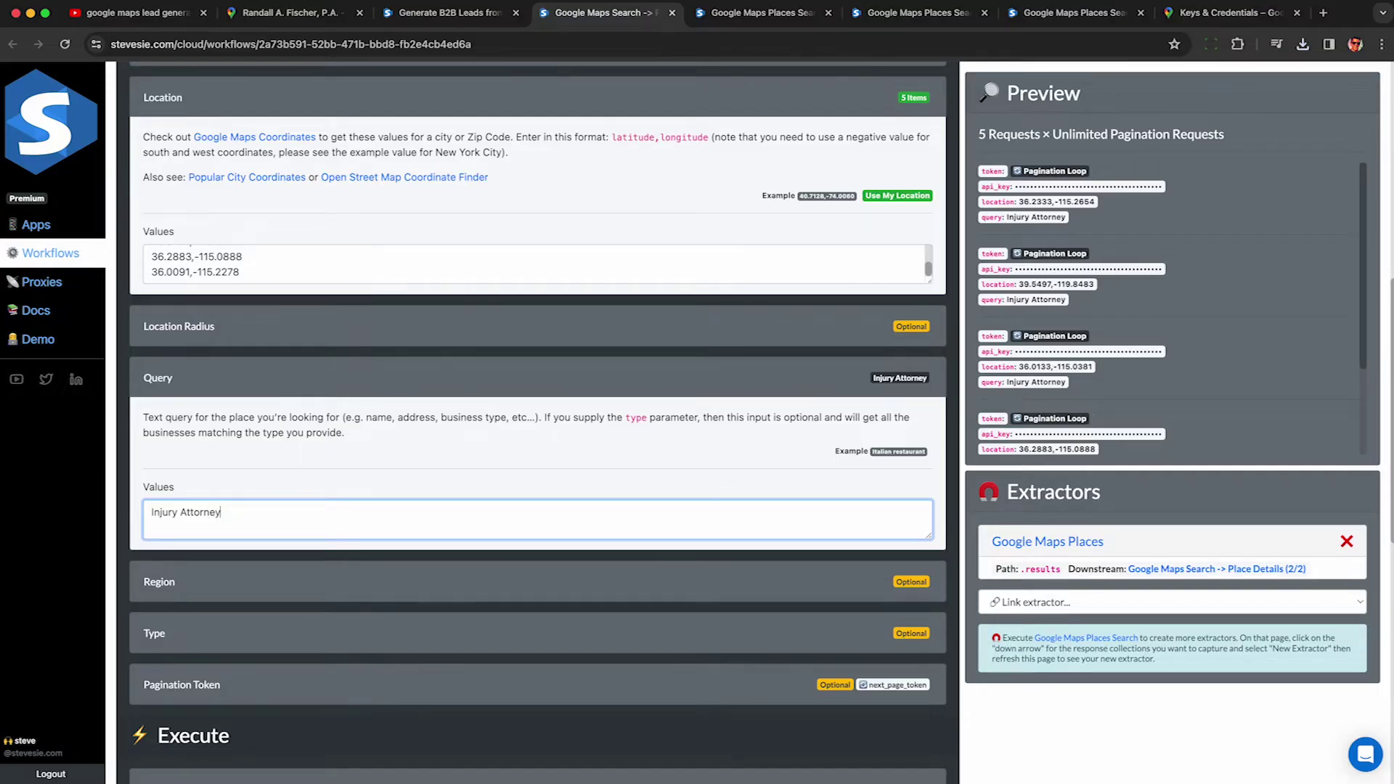
pyautogui.press('Return')
pyautogui.write('Car Accident Lawyer')
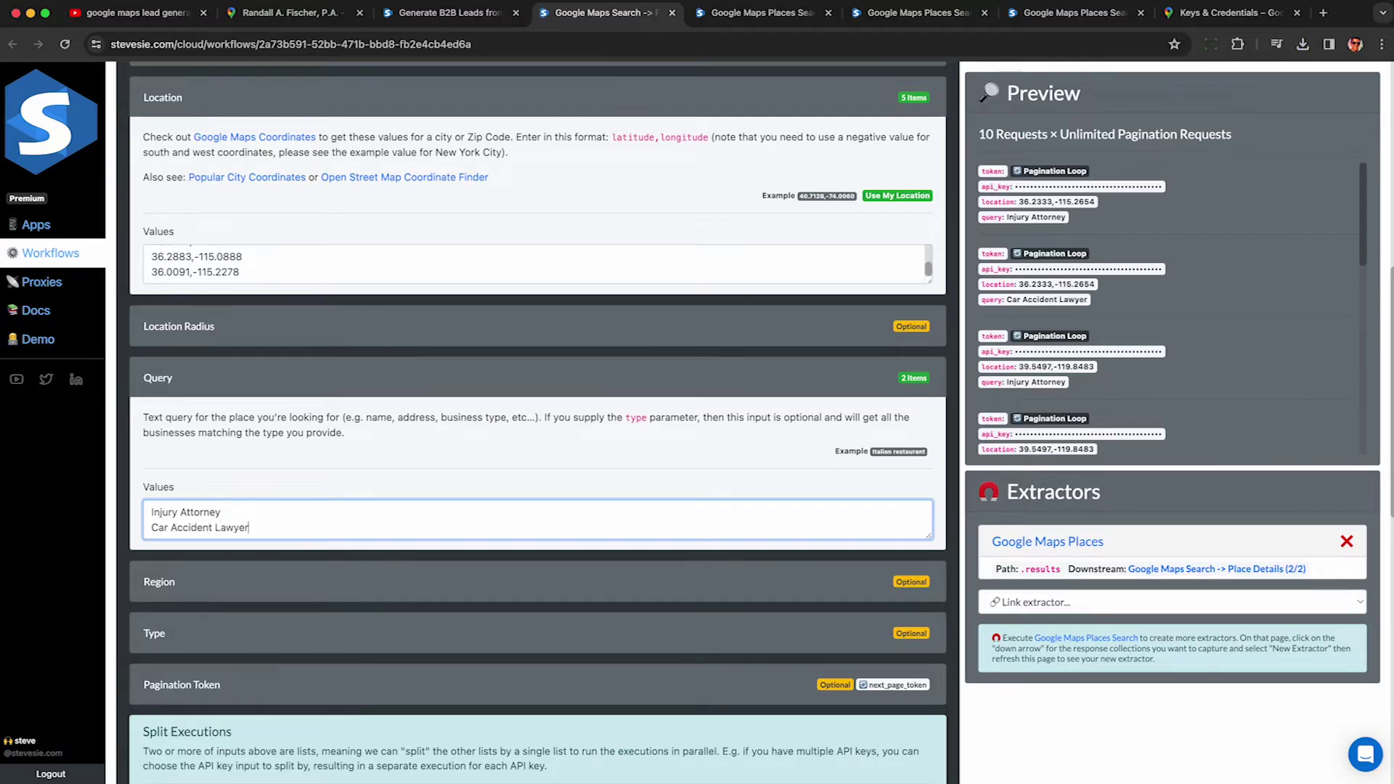
# Check the request count in the preview and execute the workflow
pyautogui.moveTo(980, 134); pyautogui.dragTo(1235, 134)
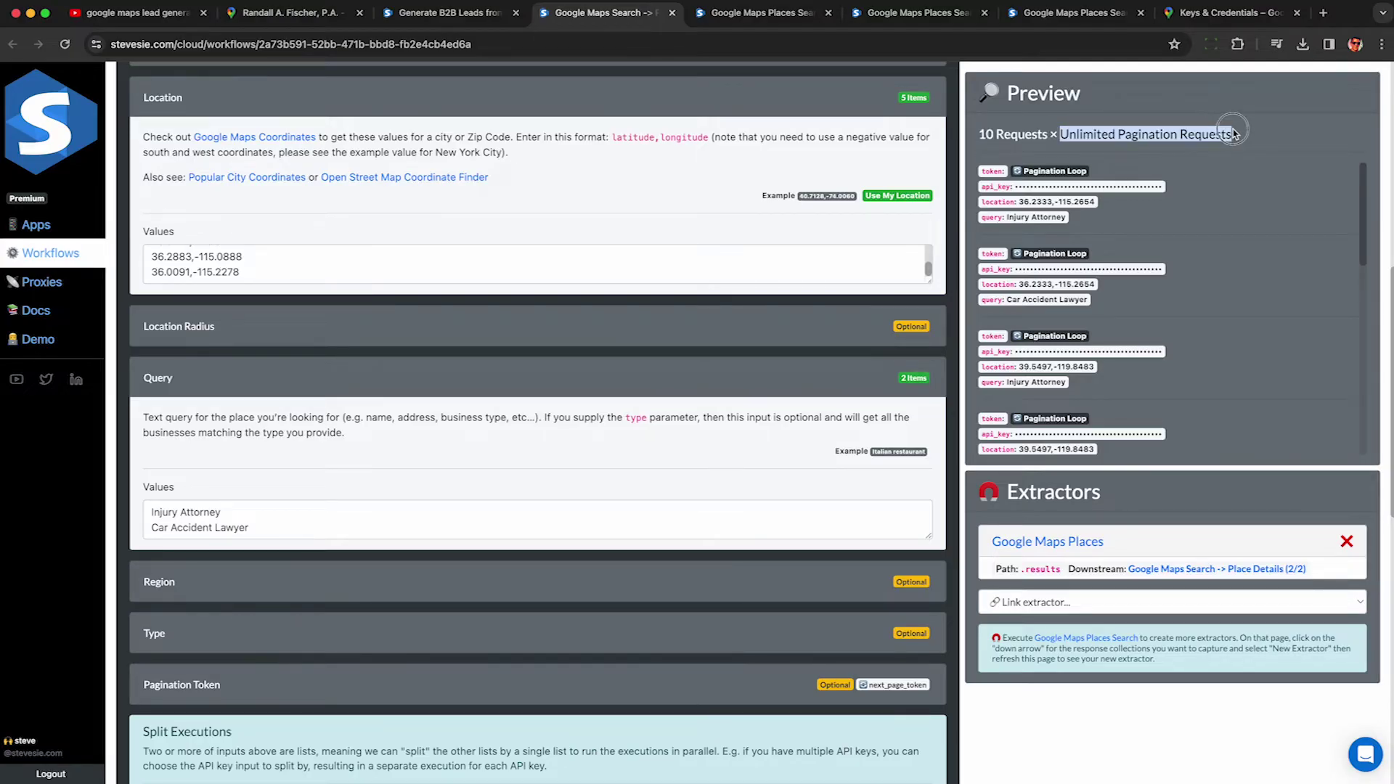
pyautogui.click(1235, 134)
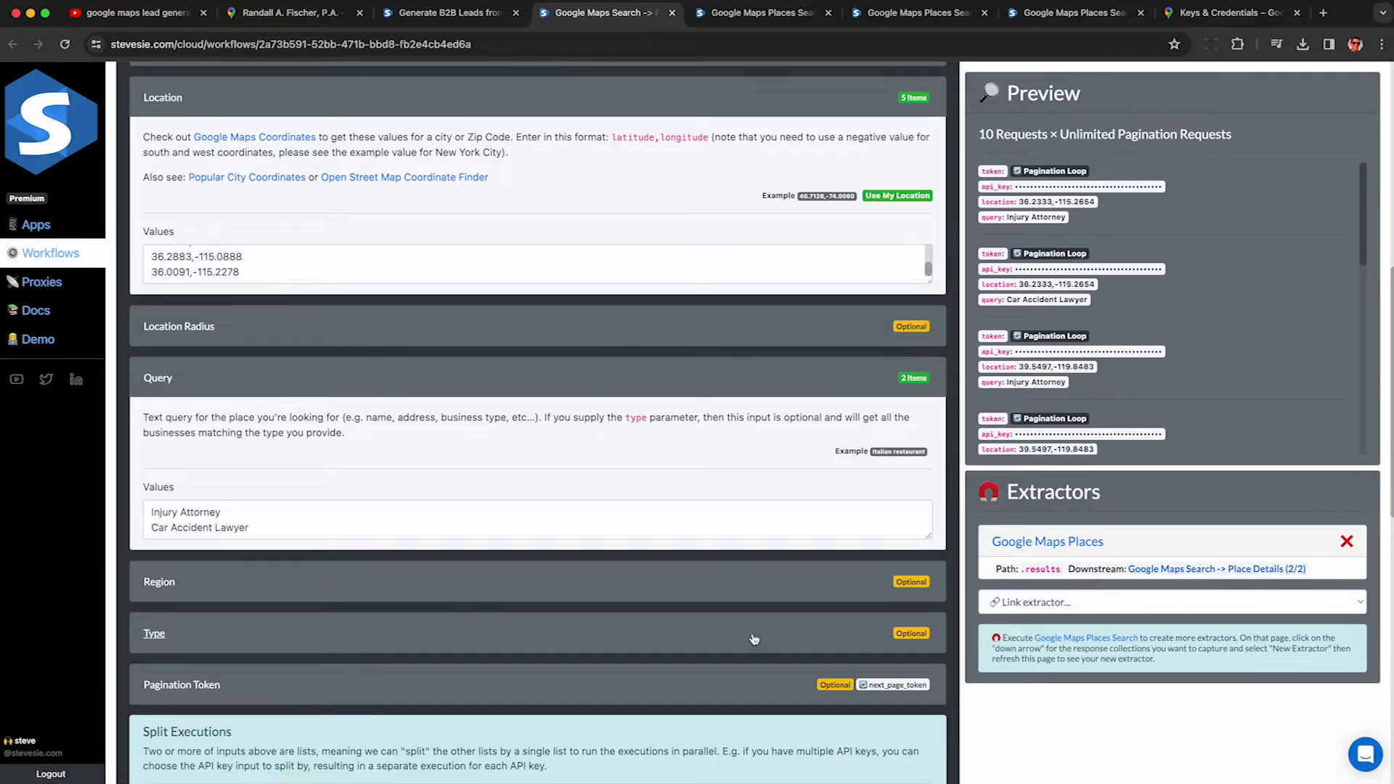
pyautogui.scroll(-5, 754, 639)
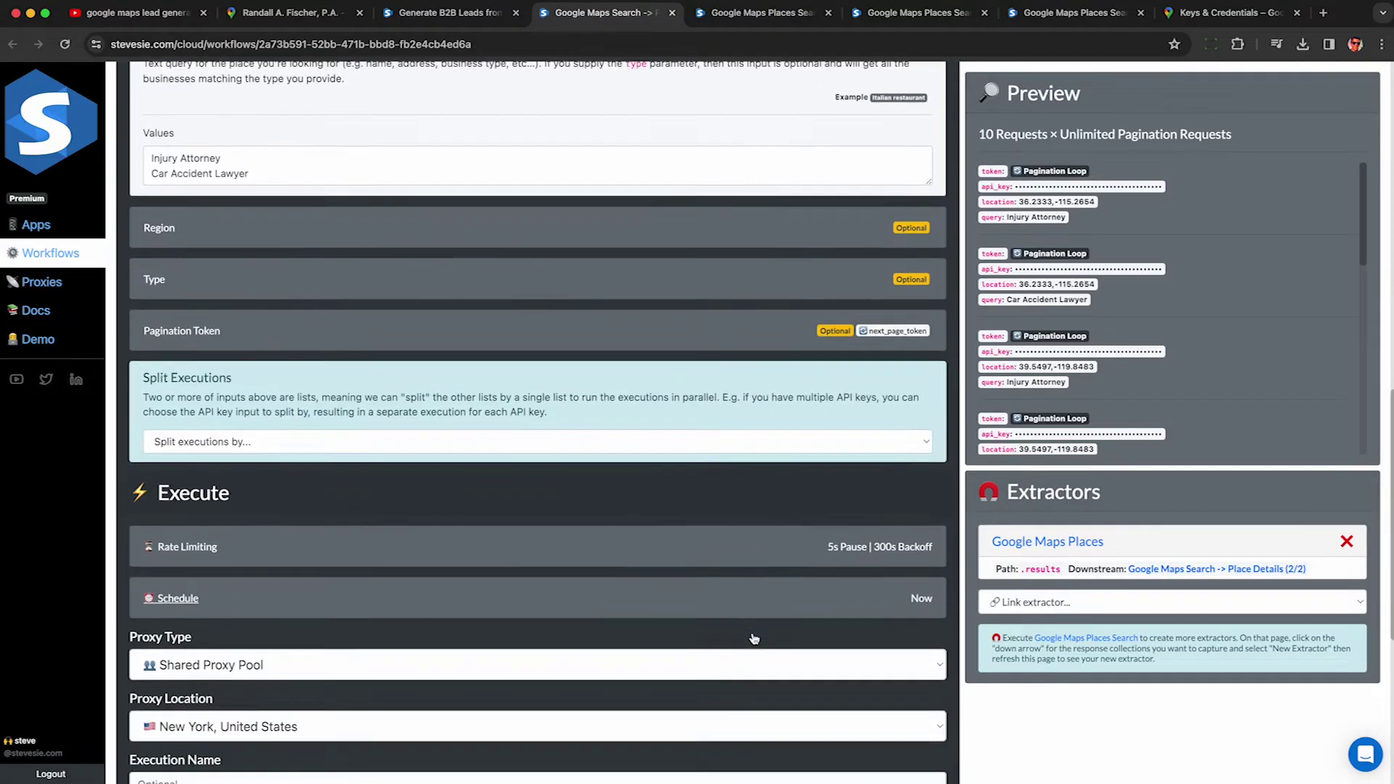
pyautogui.scroll(-3, 754, 639)
pyautogui.click(691, 682)
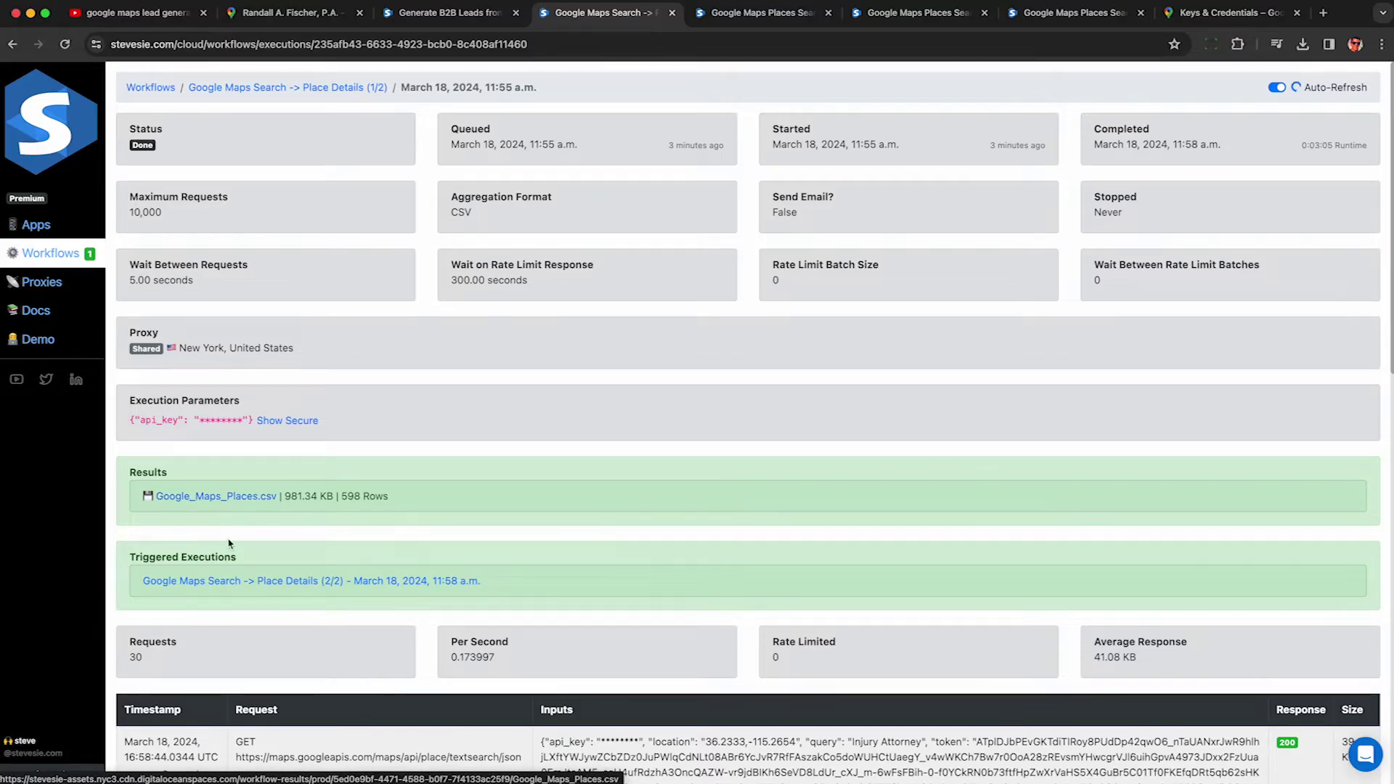
# Open the triggered Place Details (2/2) run and review its Google_Maps_Place_Details.csv result
pyautogui.click(289, 581)
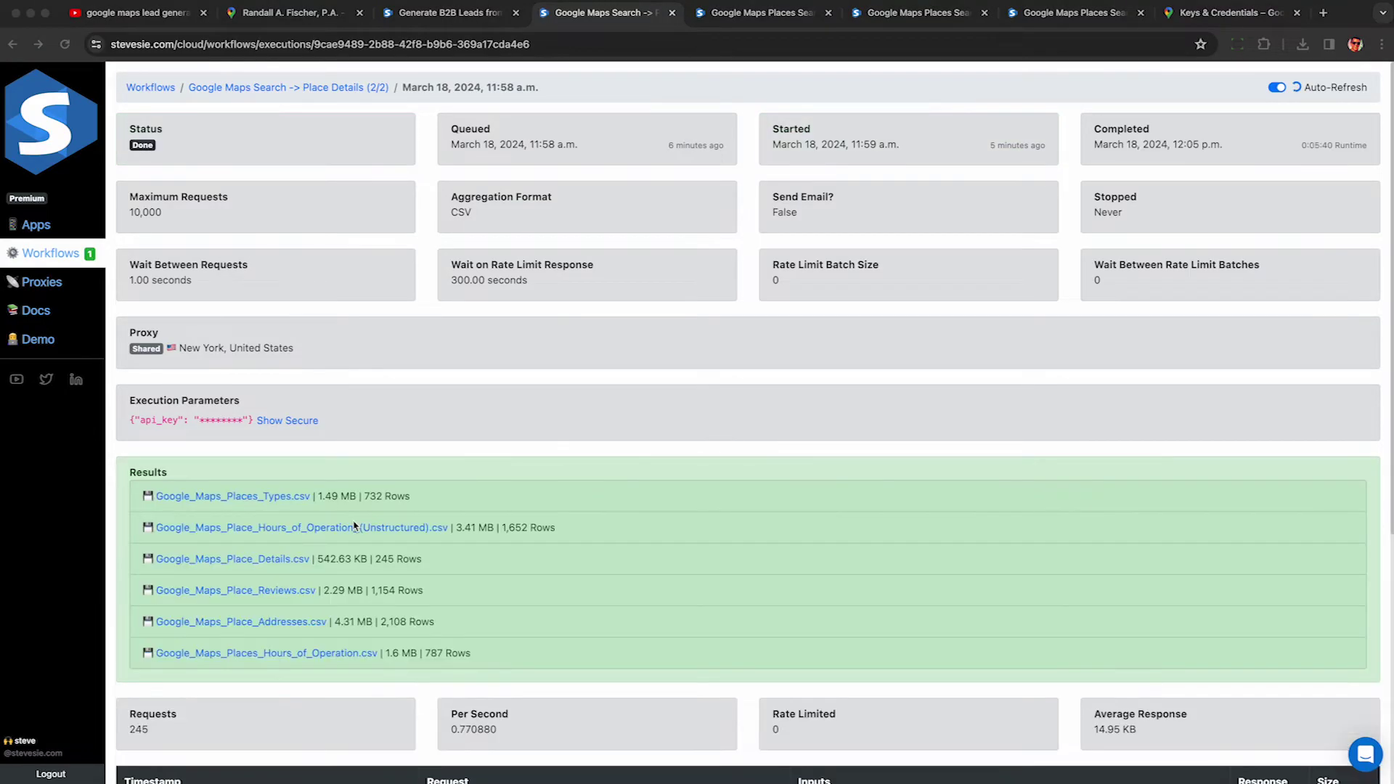
pyautogui.scroll(-1, 354, 525)
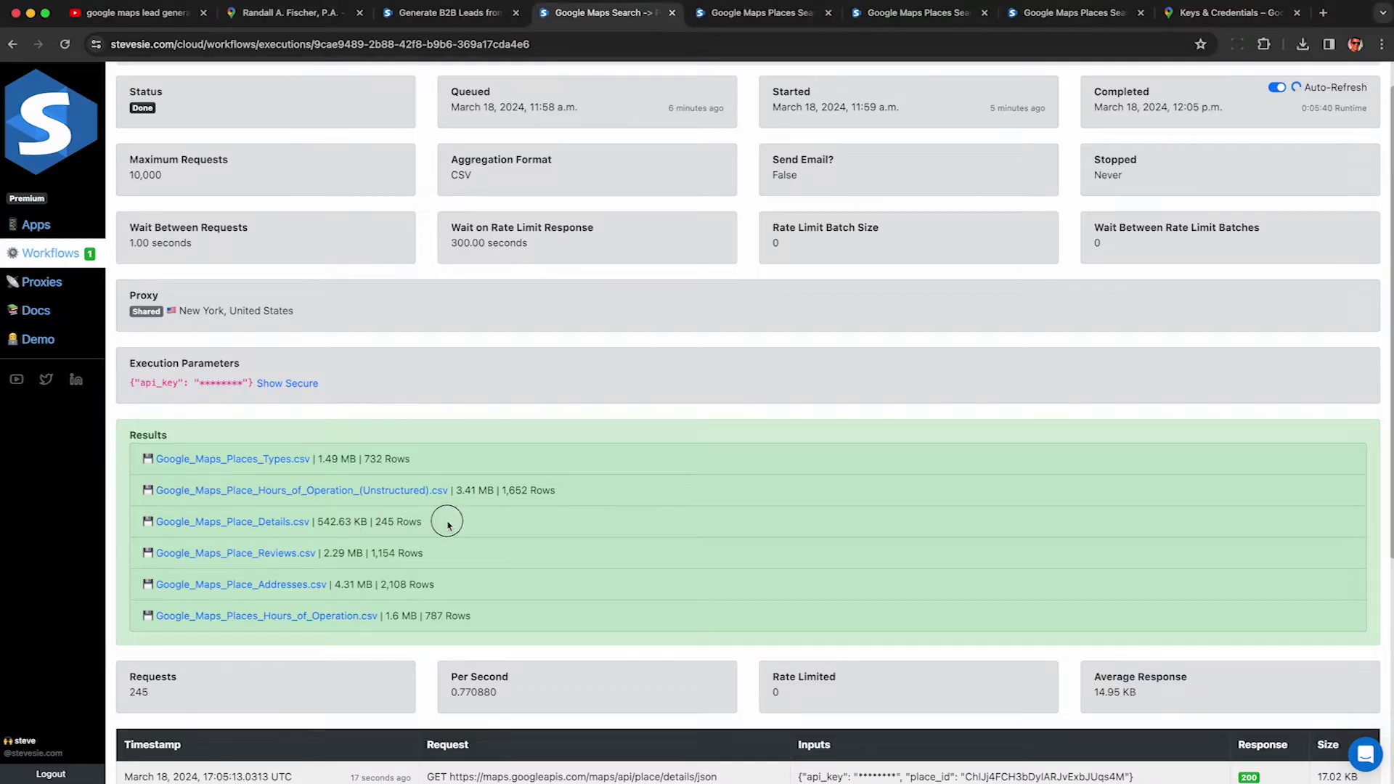
pyautogui.click(385, 522)
pyautogui.tripleClick(385, 522)
pyautogui.click(383, 524)
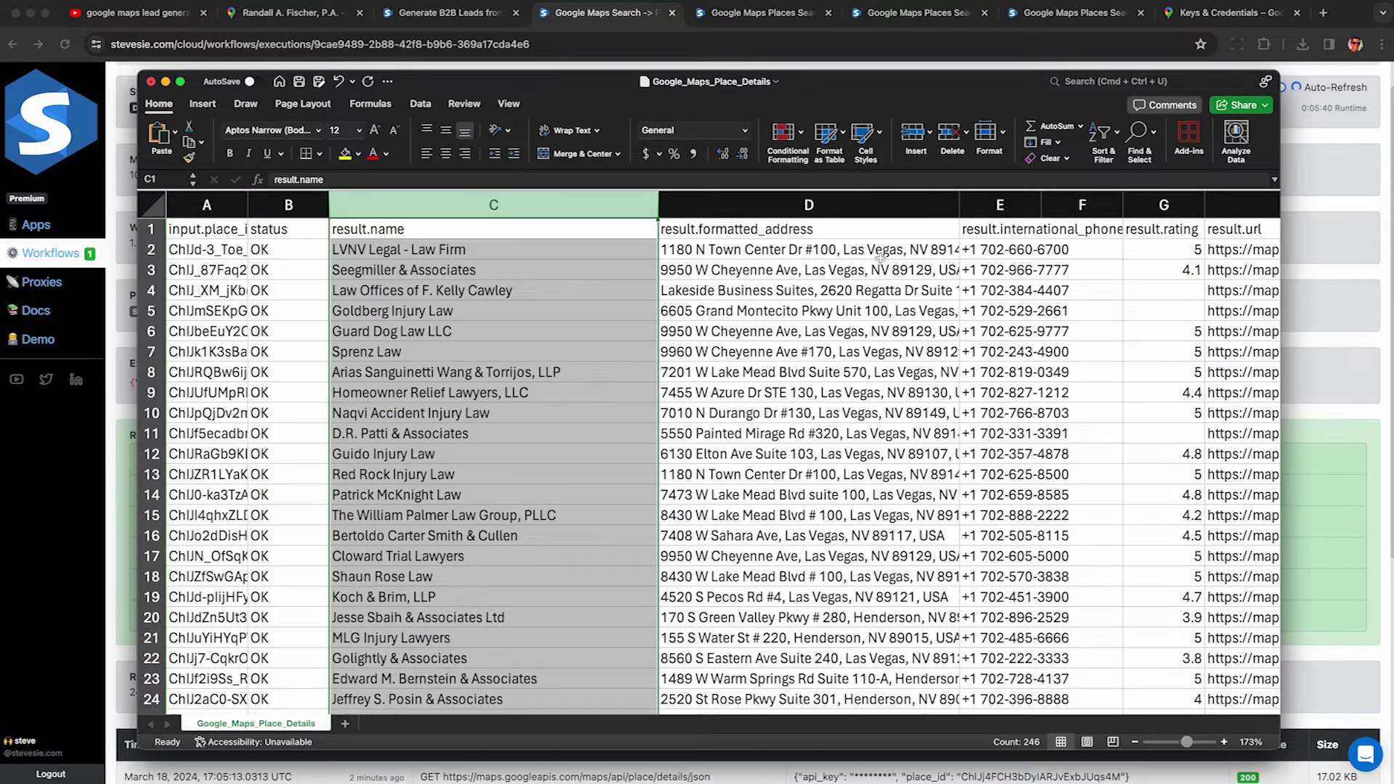
# Inspect the name, address, phone and Google Maps link columns of the place details sheet
pyautogui.hscroll(5, 764, 329)
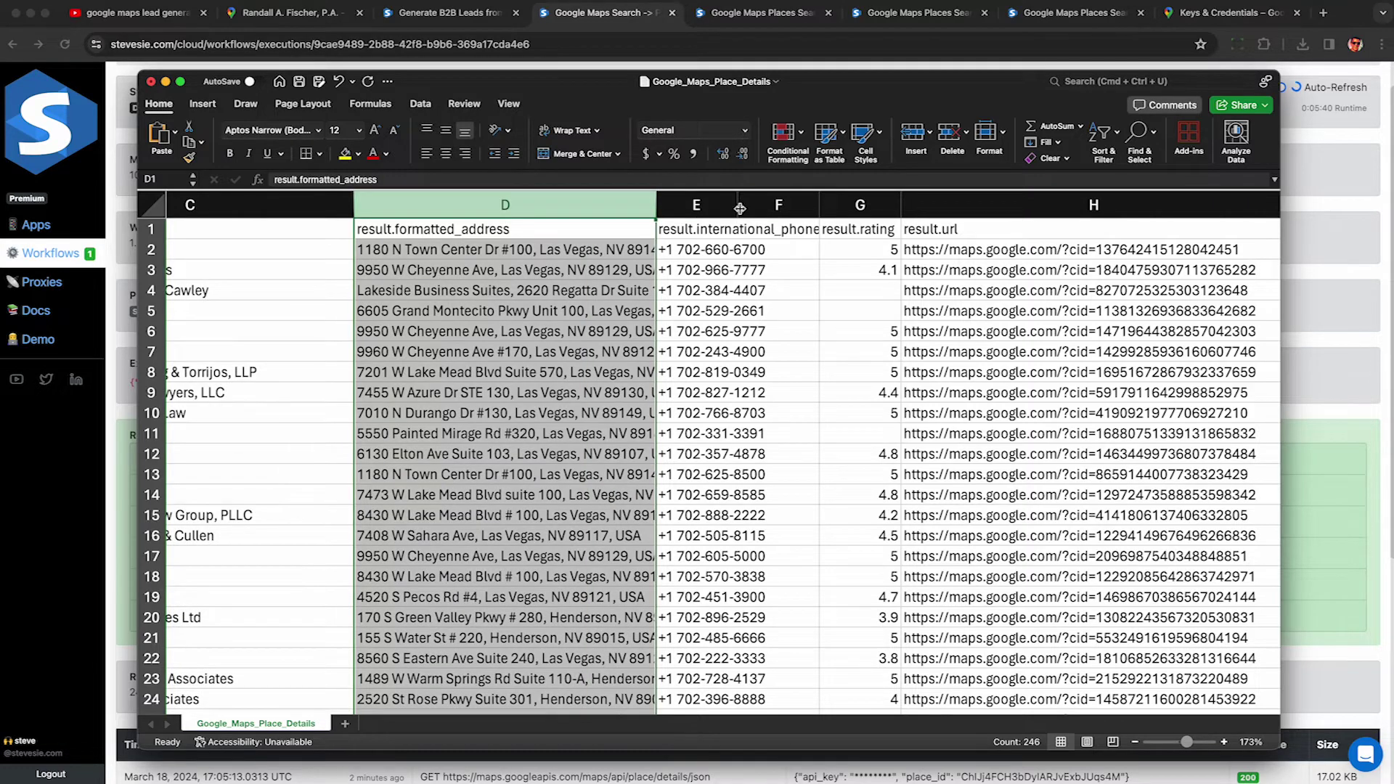
pyautogui.click(707, 208)
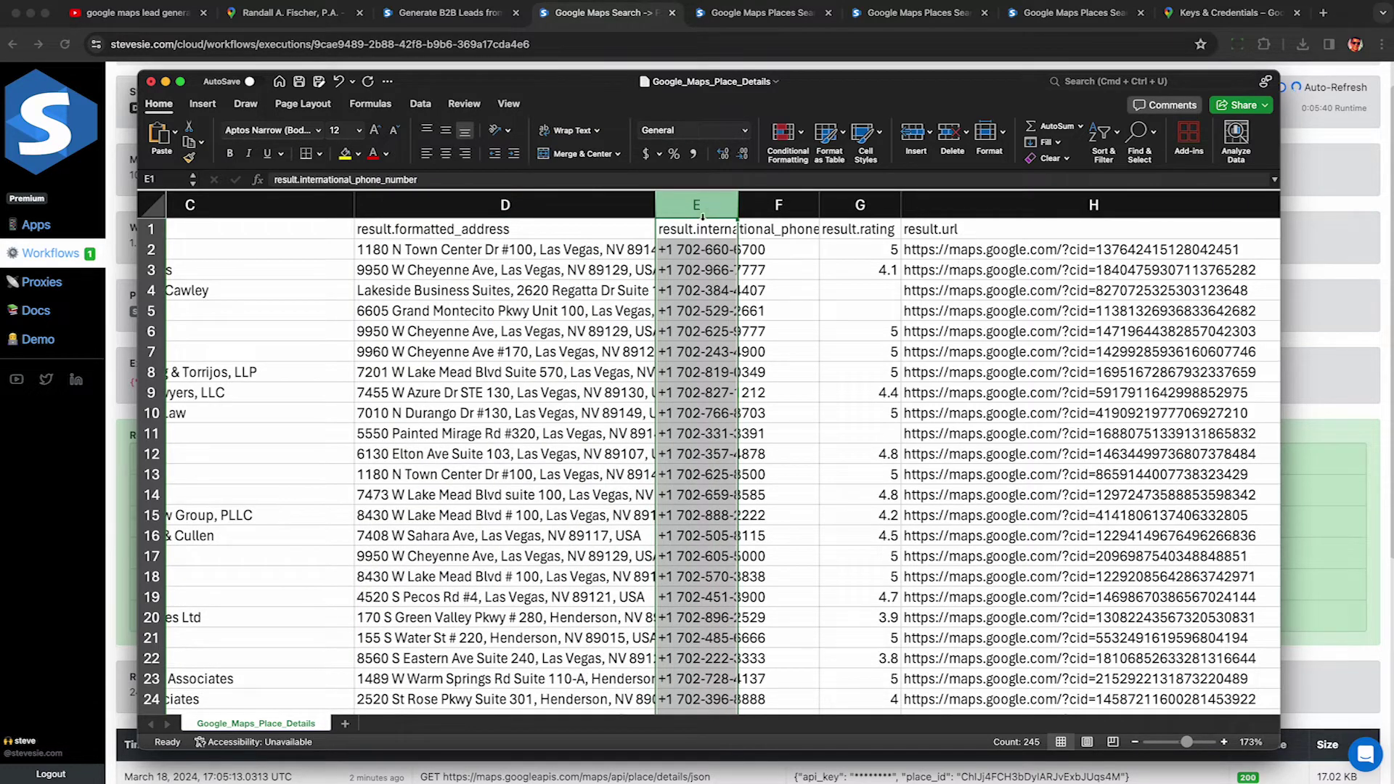
pyautogui.hscroll(-5, 703, 215)
pyautogui.click(525, 208)
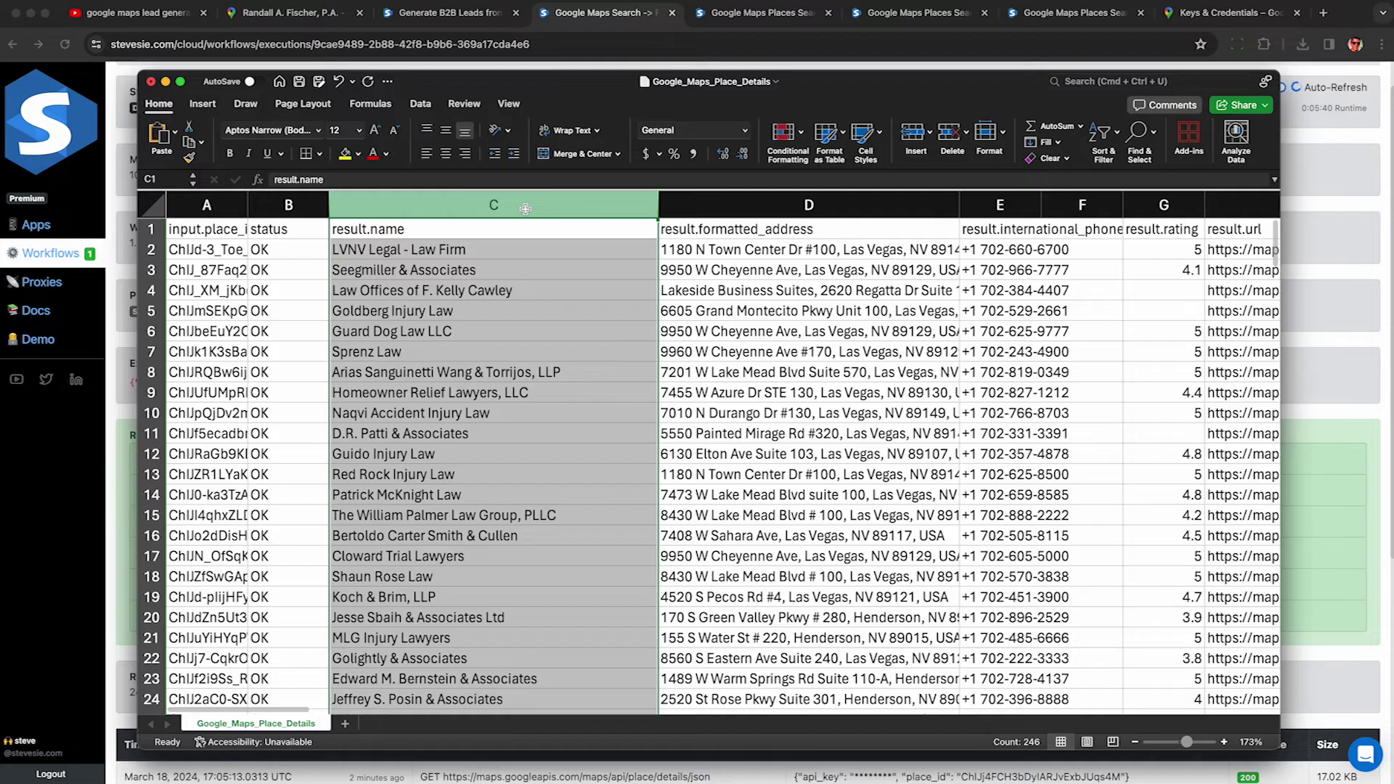
pyautogui.click(809, 205)
pyautogui.hscroll(4, 867, 333)
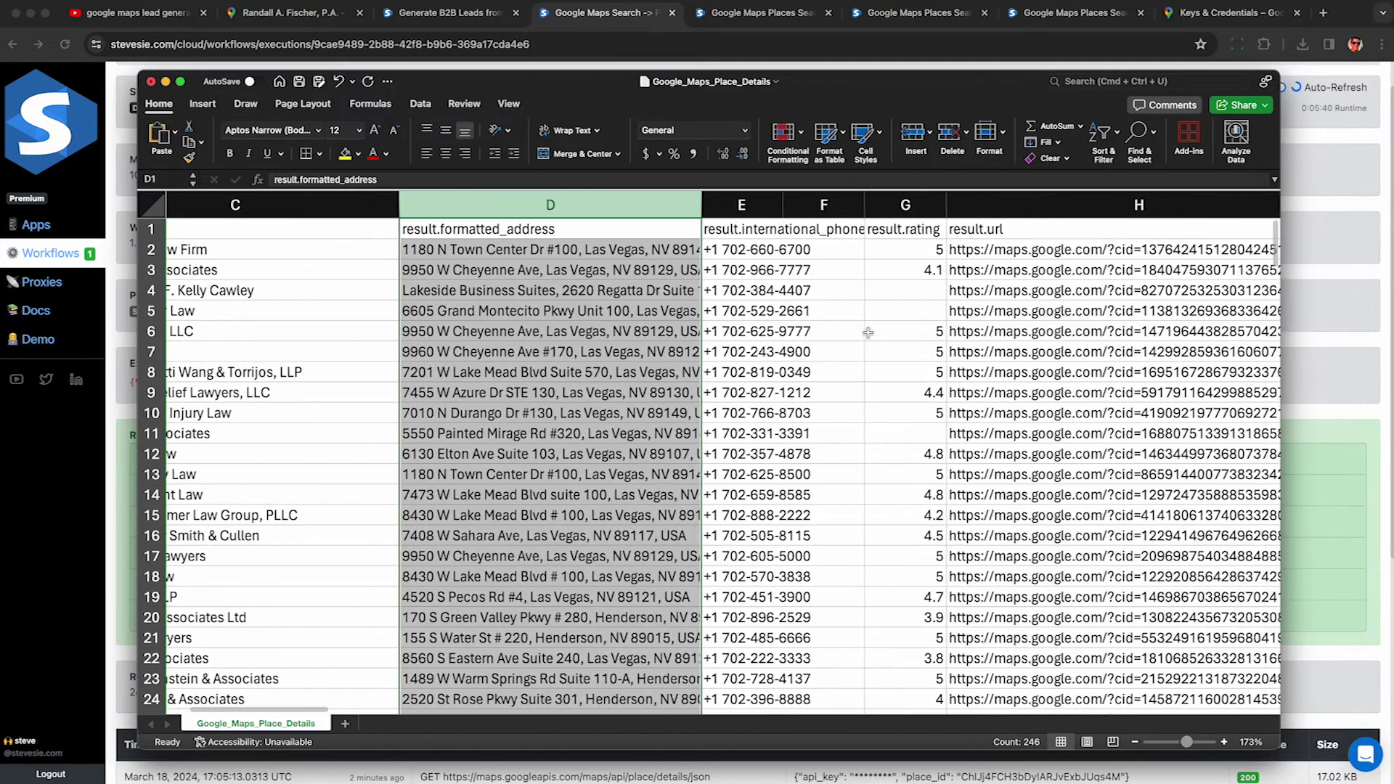
pyautogui.hscroll(4, 867, 333)
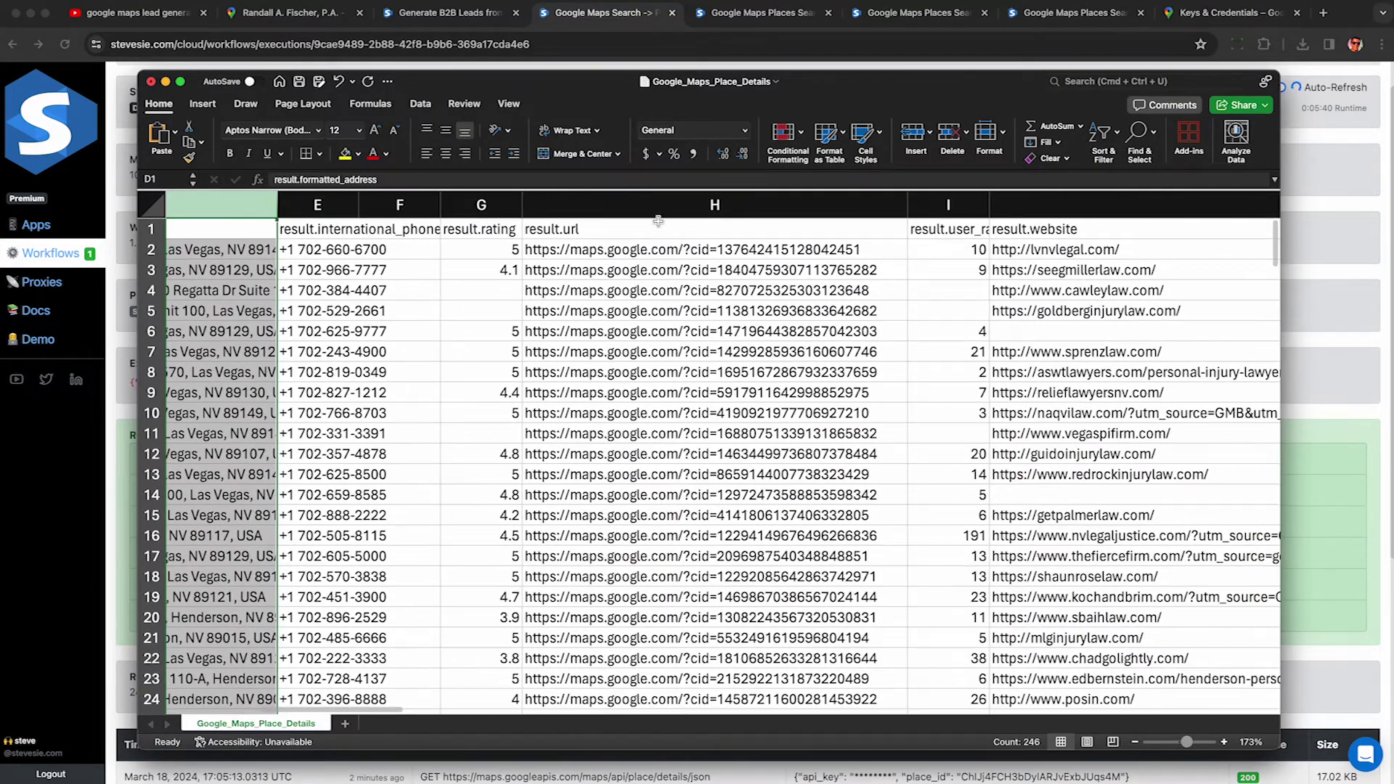
pyautogui.click(658, 210)
pyautogui.click(654, 251)
pyautogui.press('Down')
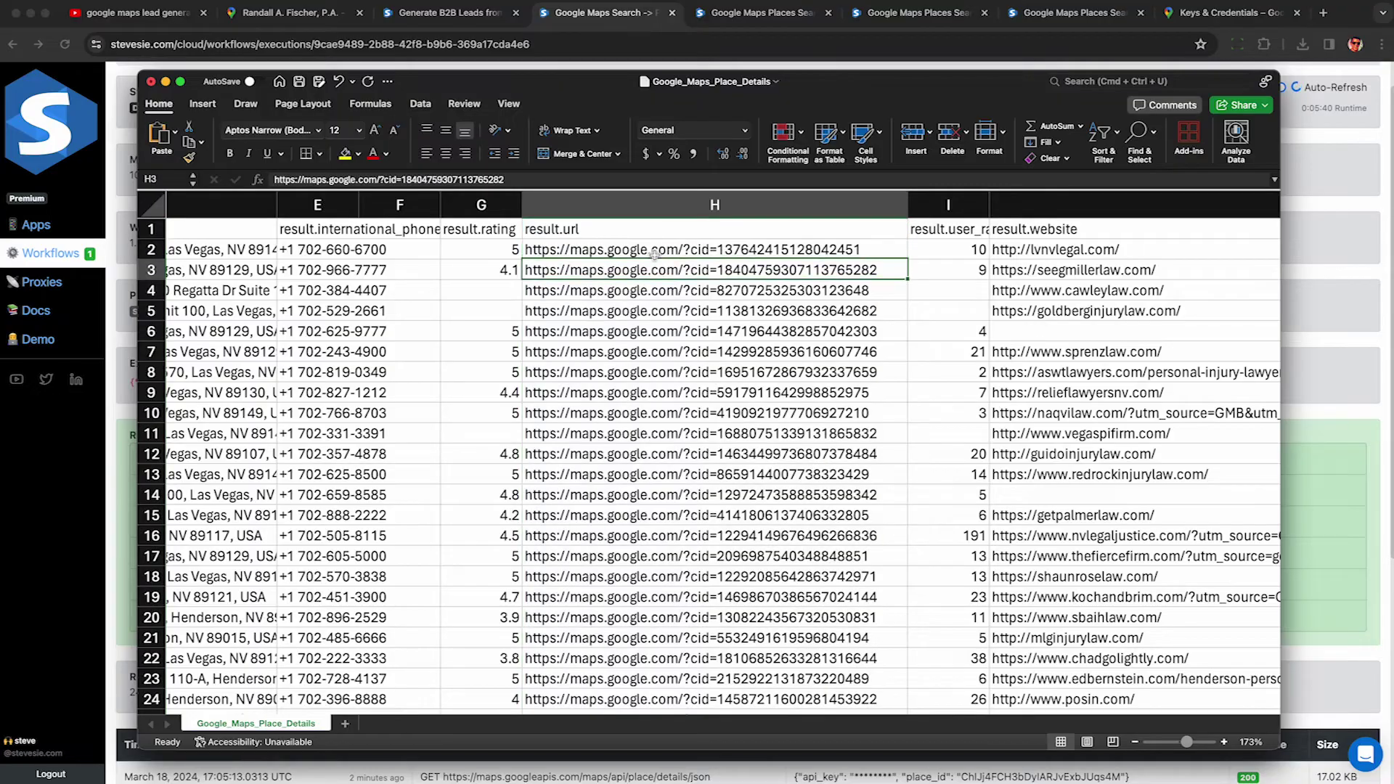
pyautogui.press('Down')
pyautogui.press('Down')
pyautogui.press('Down')
pyautogui.press('Down')
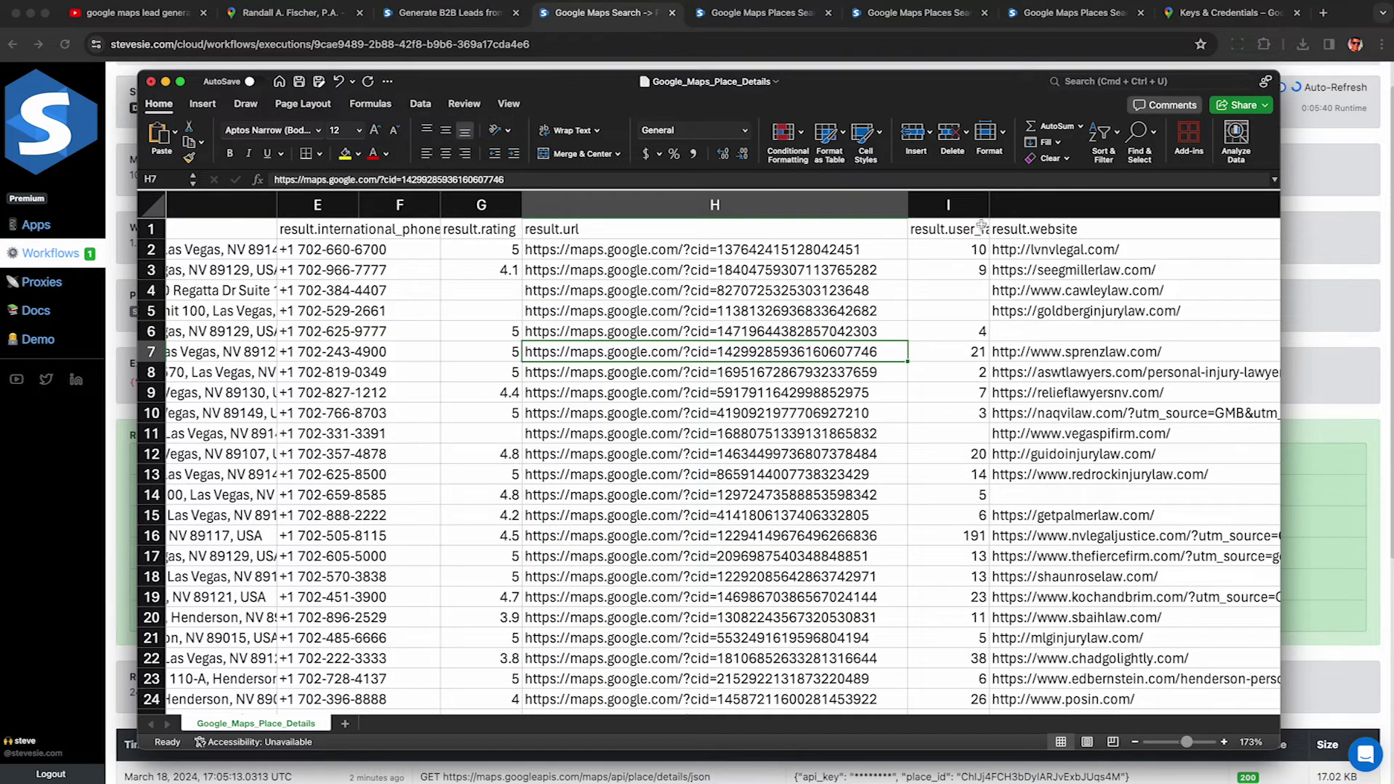
# Check the ratings and website columns, then open Goldberg Injury Law's website from J5
pyautogui.click(982, 225)
pyautogui.hscroll(3, 999, 260)
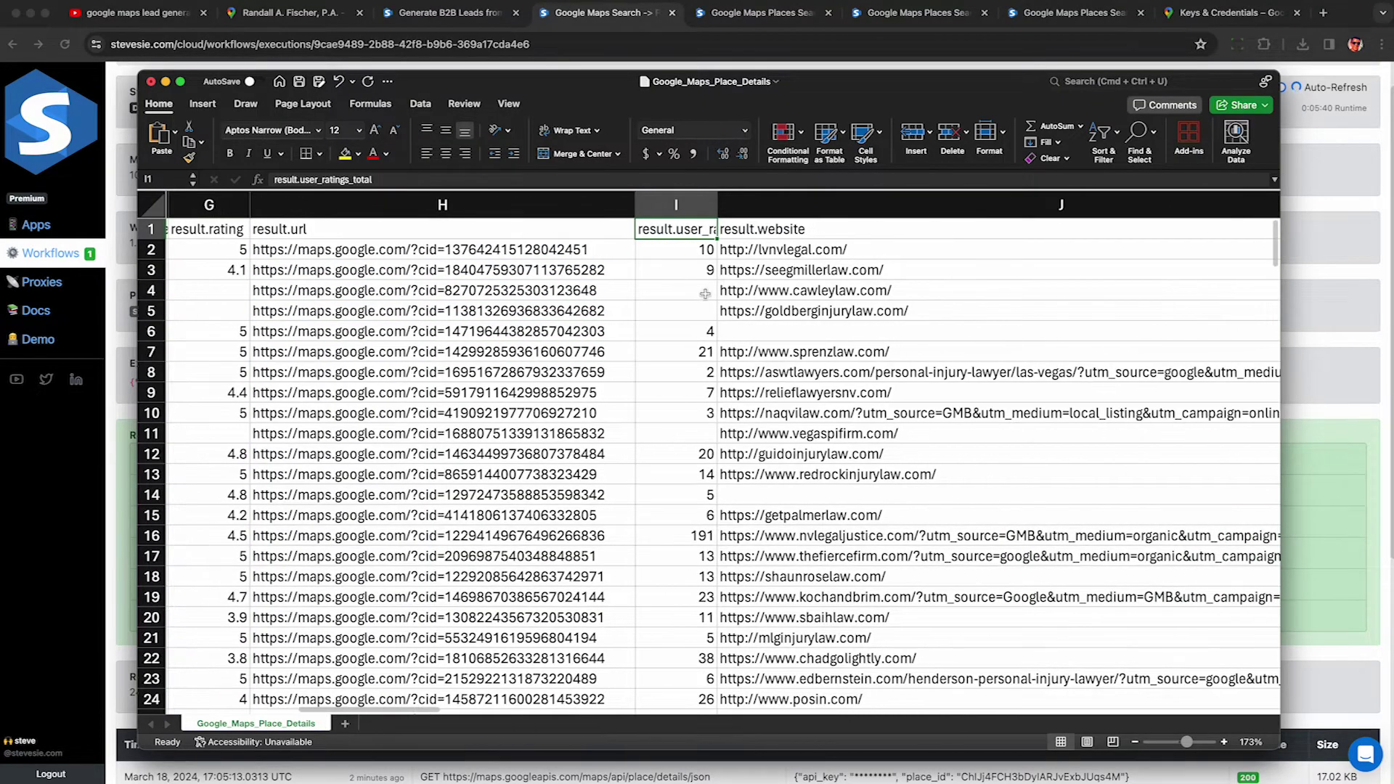
pyautogui.click(694, 294)
pyautogui.click(776, 292)
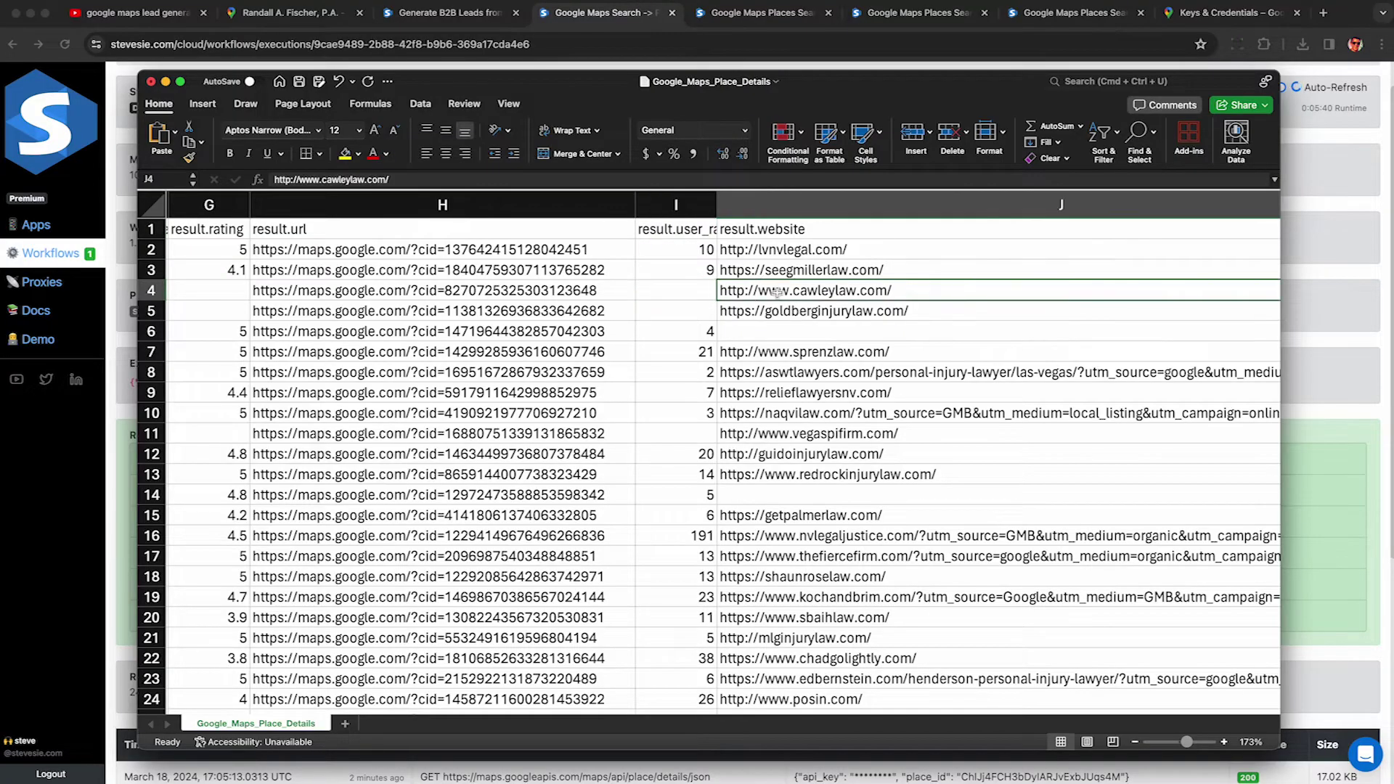
pyautogui.press('Down')
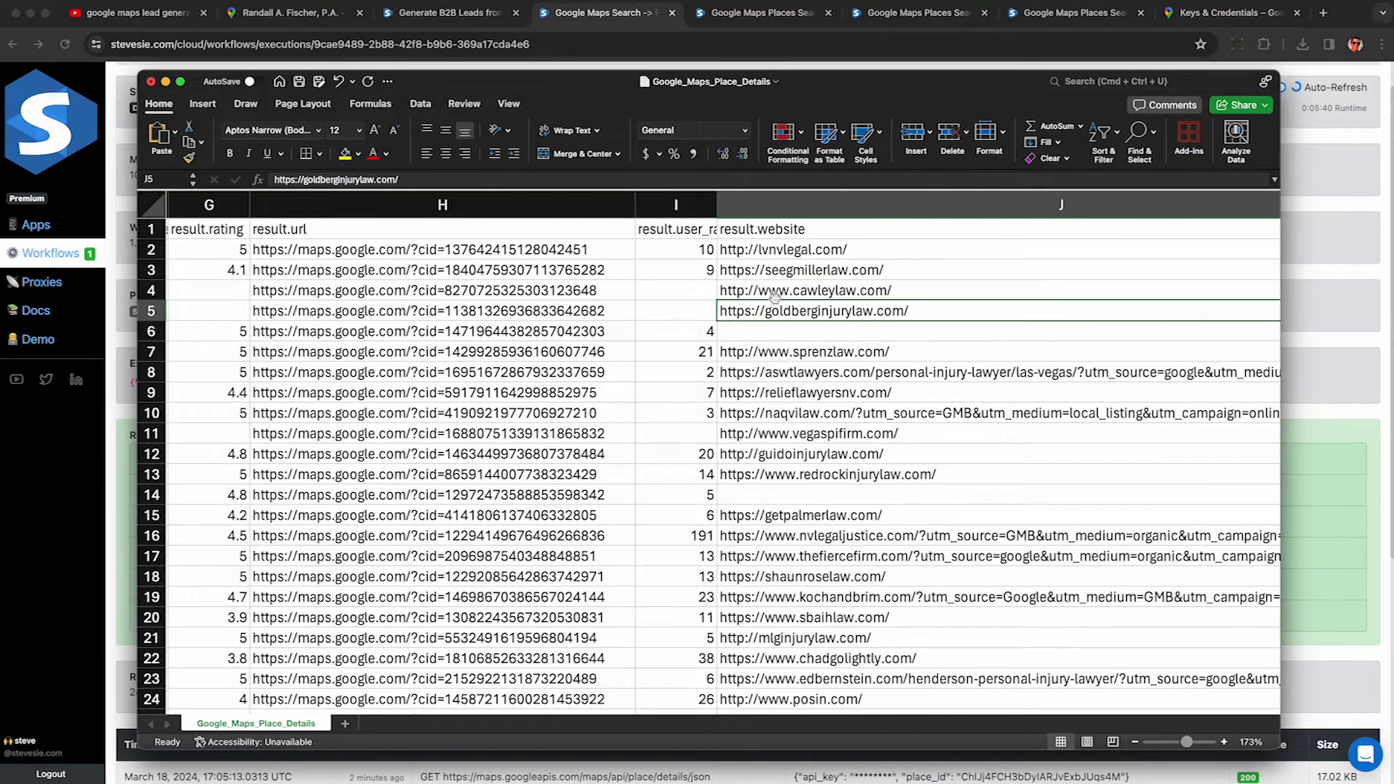
pyautogui.hscroll(3, 777, 297)
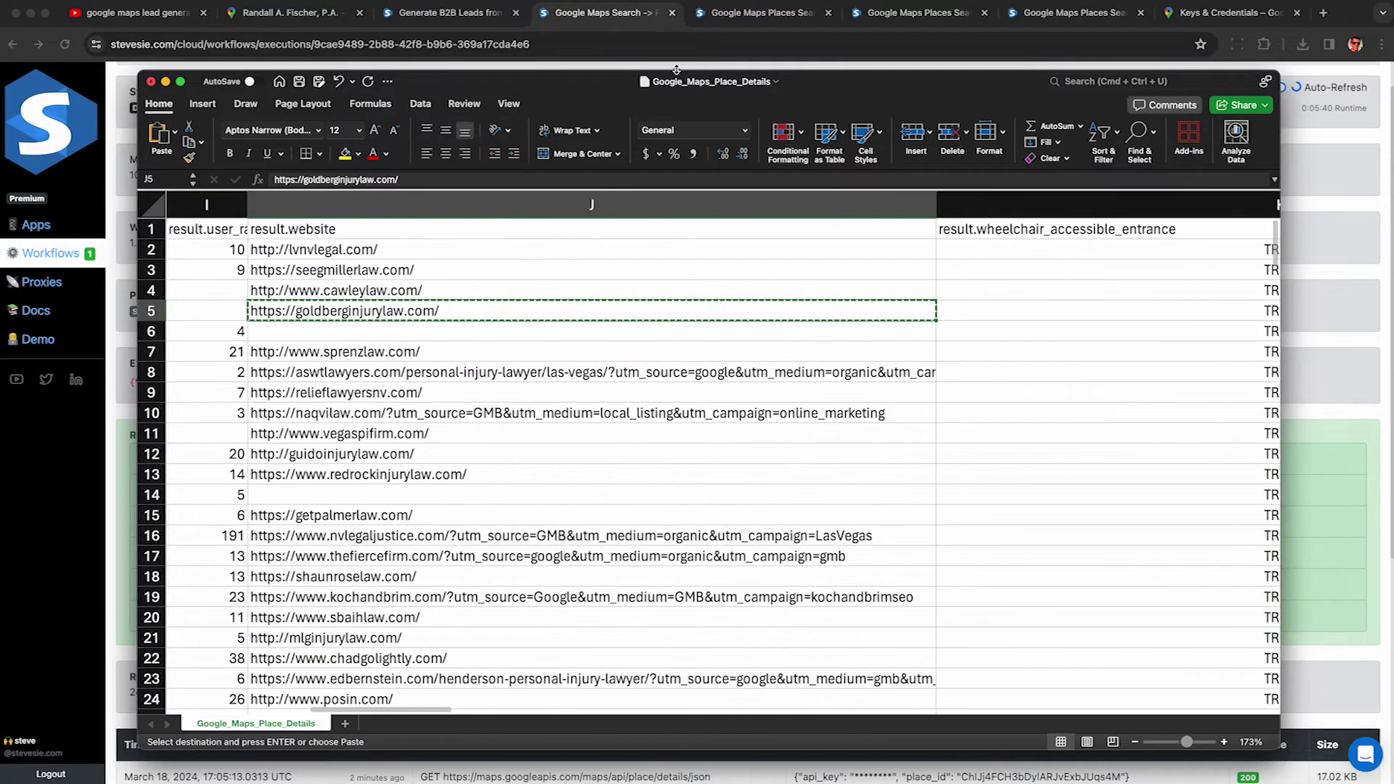
pyautogui.click(812, 311)
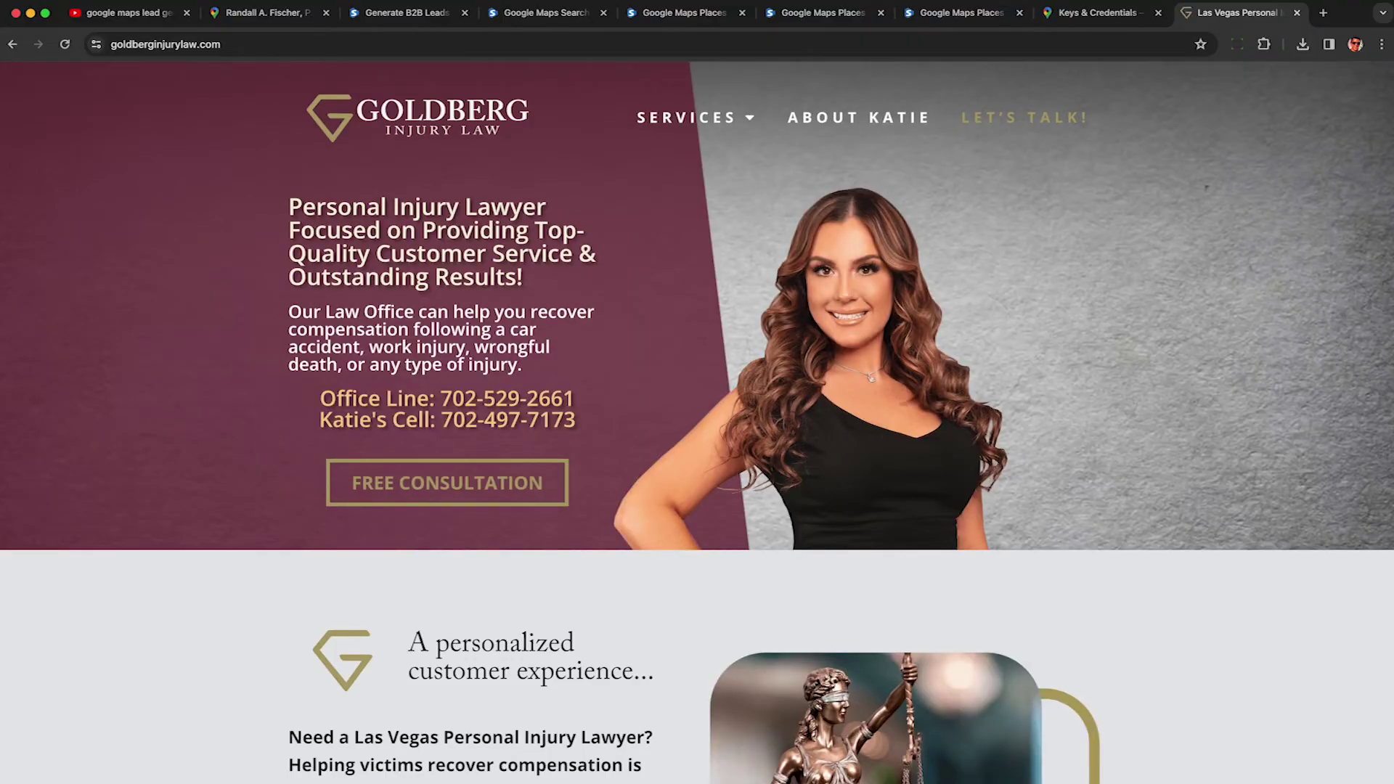
# Open the Google Maps listing linked in cell H5 and scroll through it
pyautogui.press('super+Tab')
pyautogui.hscroll(-8, 480, 314)
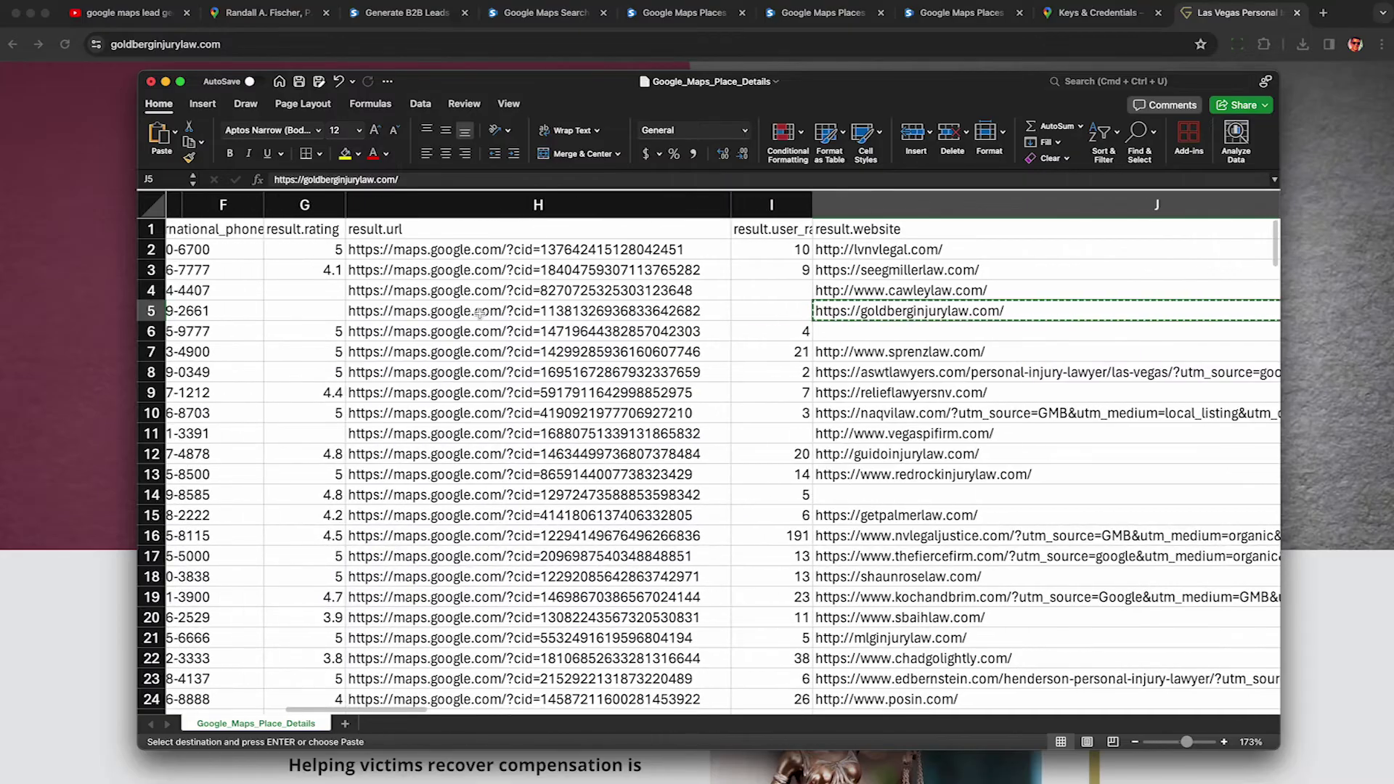
pyautogui.click(479, 313)
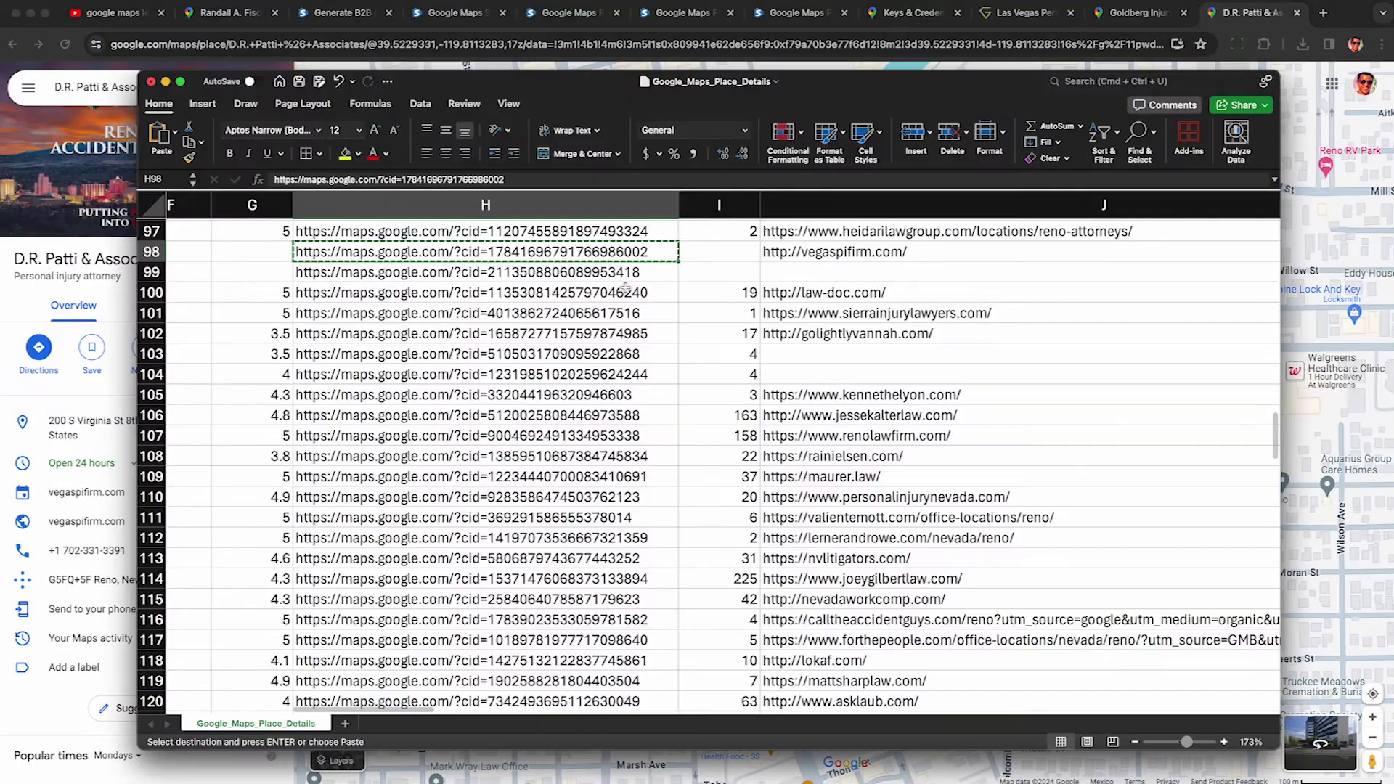
pyautogui.scroll(-5, 621, 392)
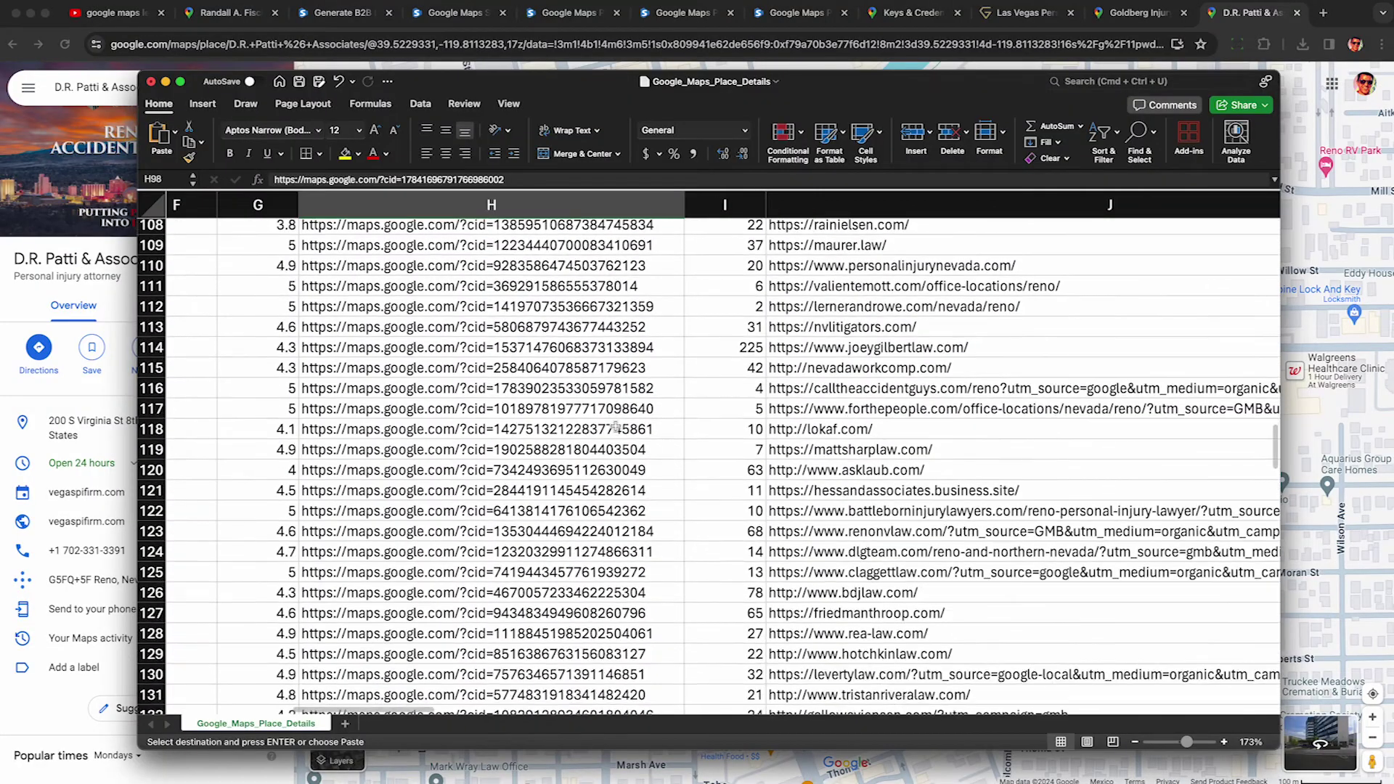
pyautogui.scroll(-20, 616, 427)
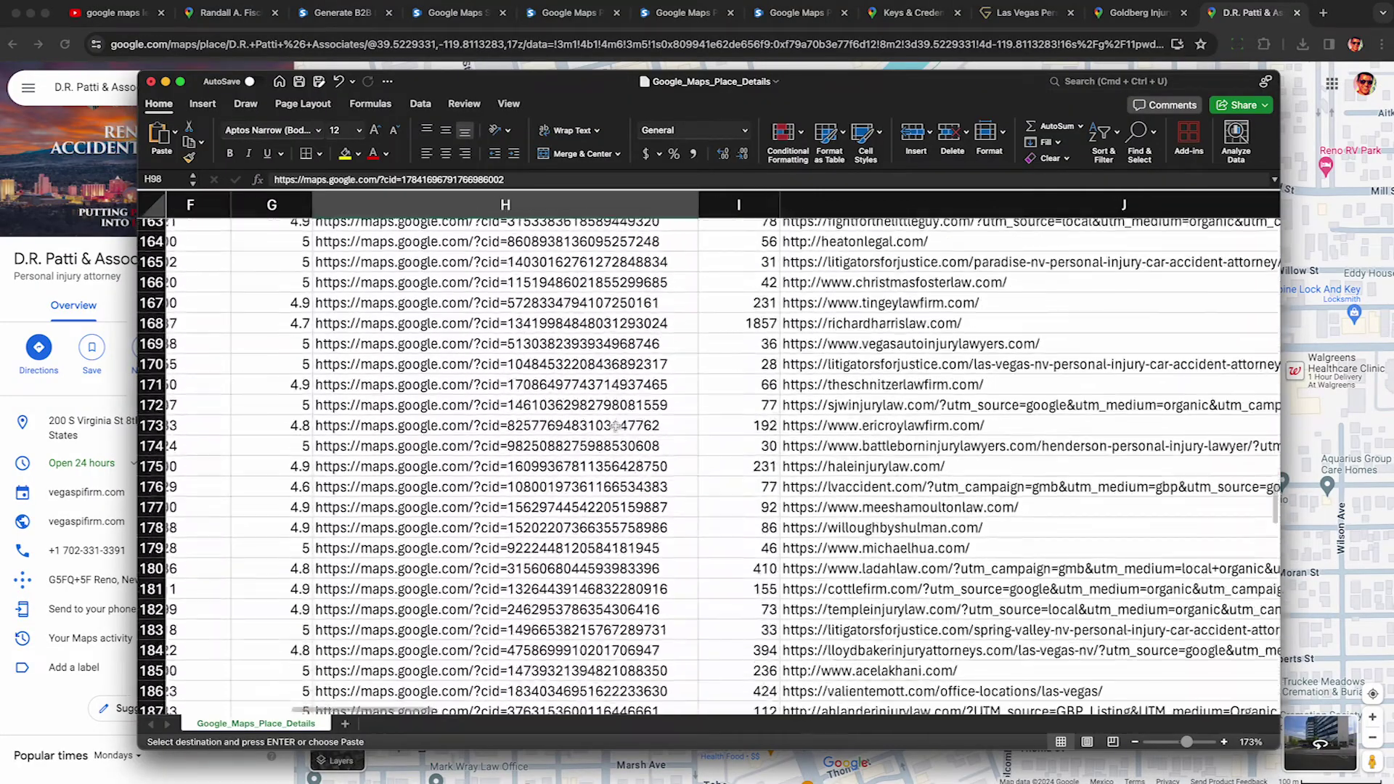
pyautogui.scroll(-14, 616, 427)
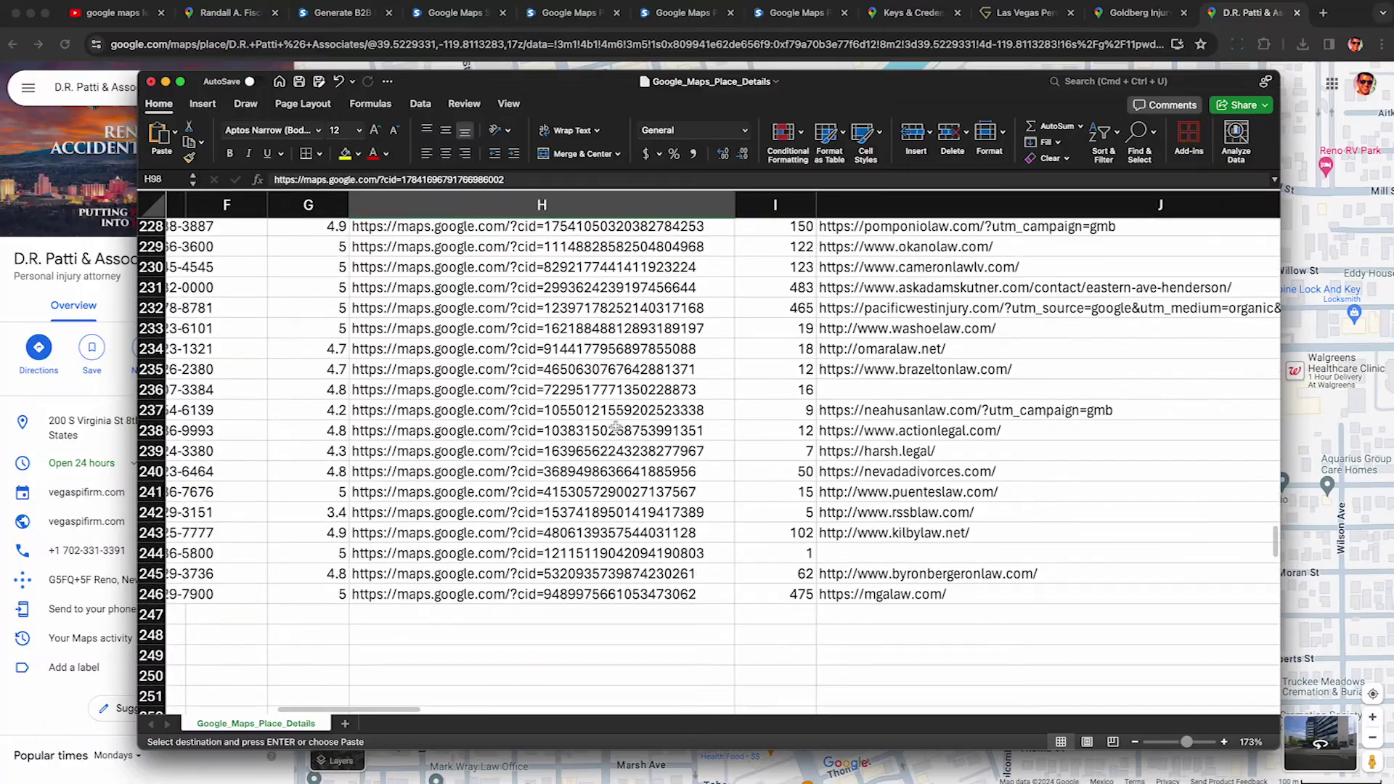
pyautogui.scroll(3, 616, 427)
# Load The O'Mara listing from a pasted cid link, then return to the spreadsheet
pyautogui.click(322, 48)
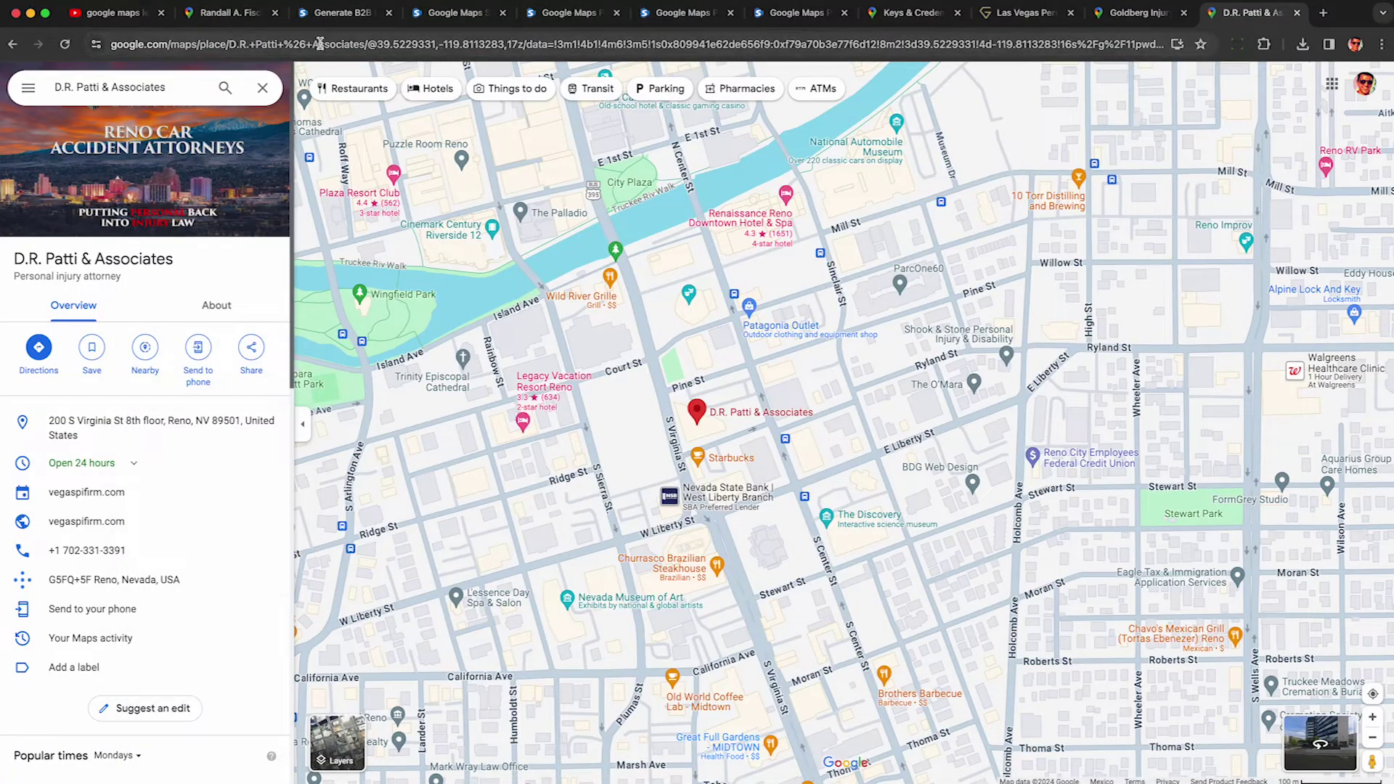
pyautogui.hotkey('ctrl', 'v')
pyautogui.press('Return')
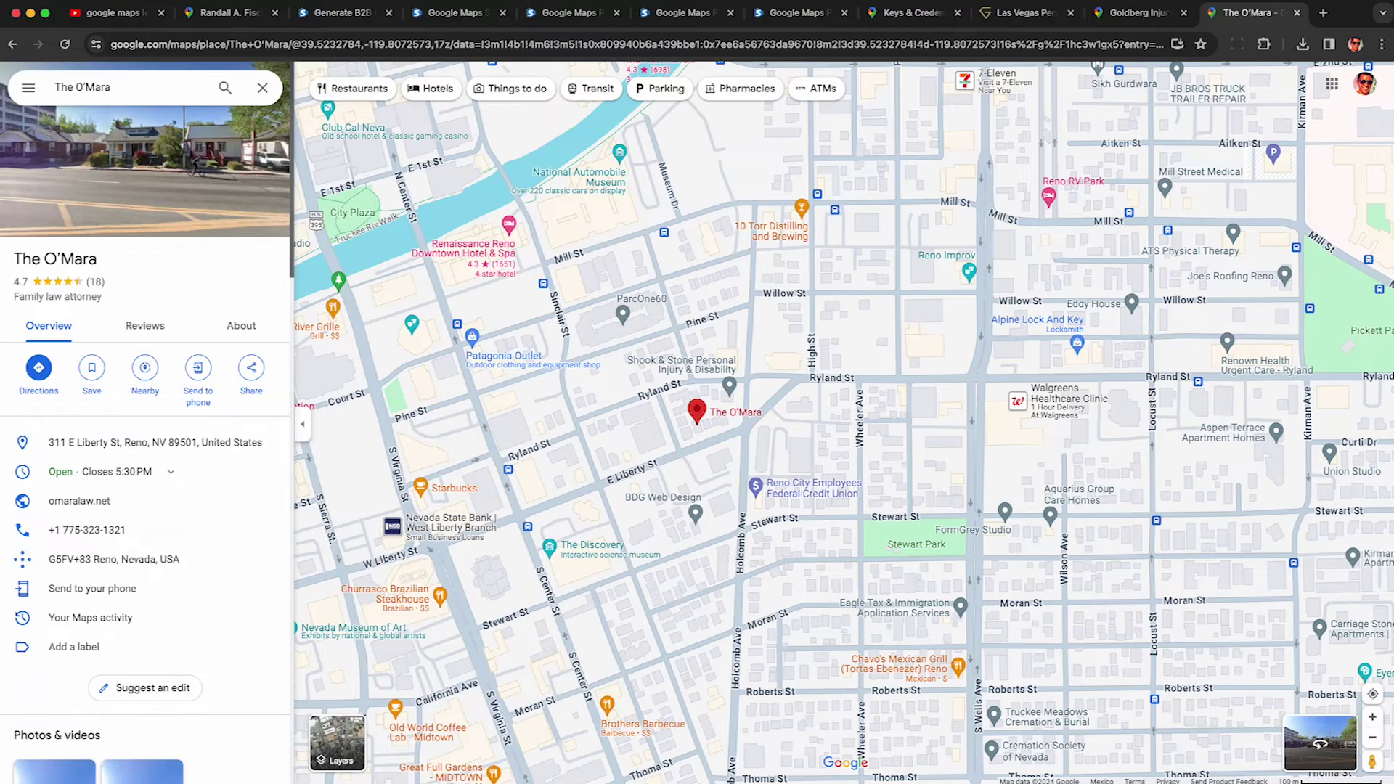
pyautogui.press('super+Tab')
pyautogui.click(420, 104)
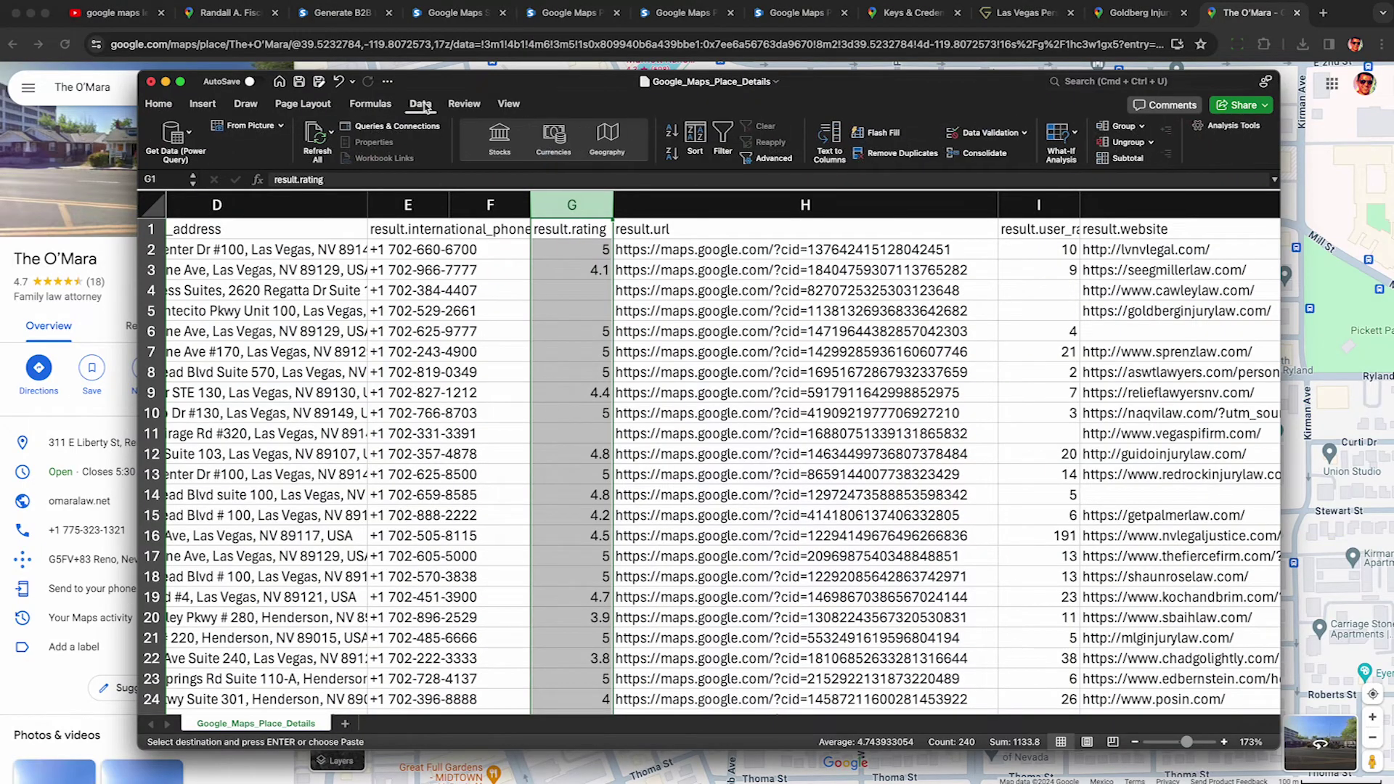
# Sort ratings A→Z with the selection expanded, then open the H2 listing link
pyautogui.click(669, 132)
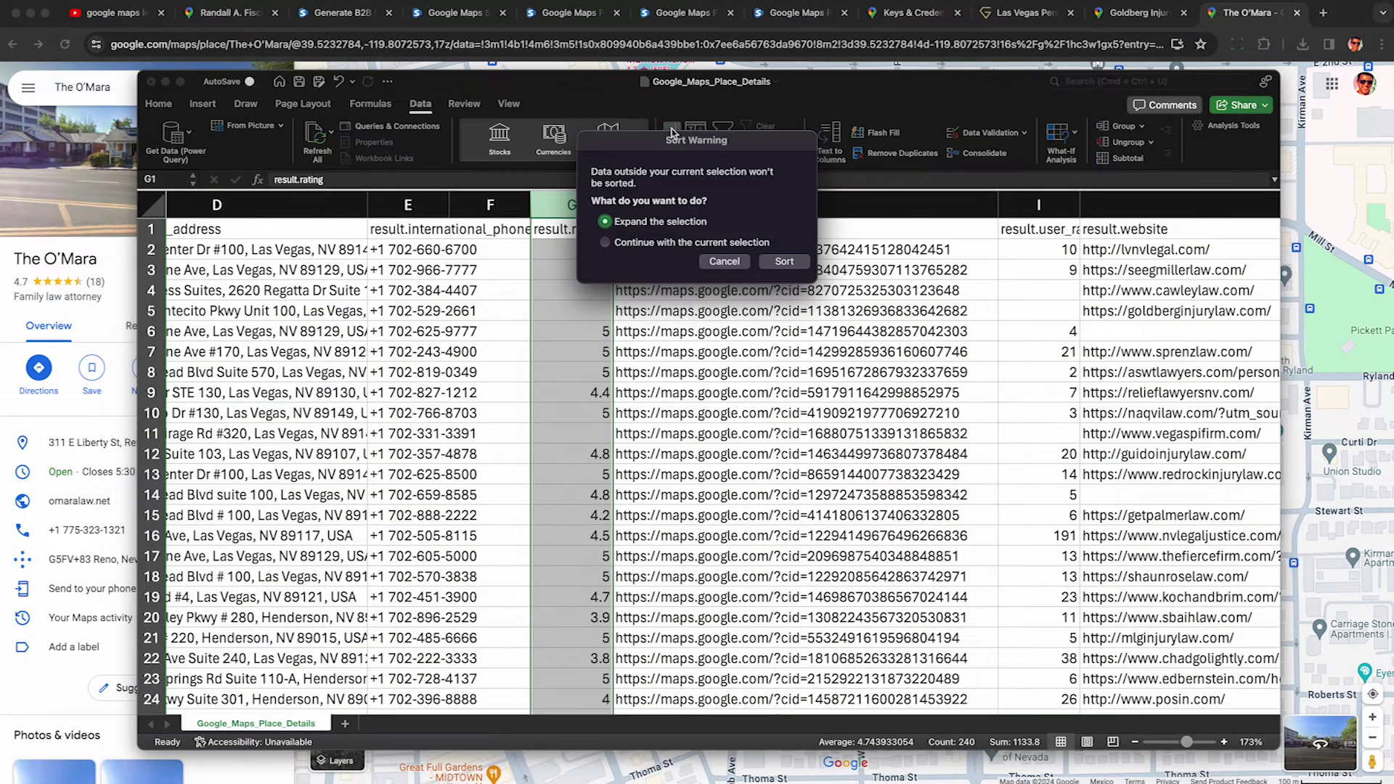
pyautogui.click(781, 263)
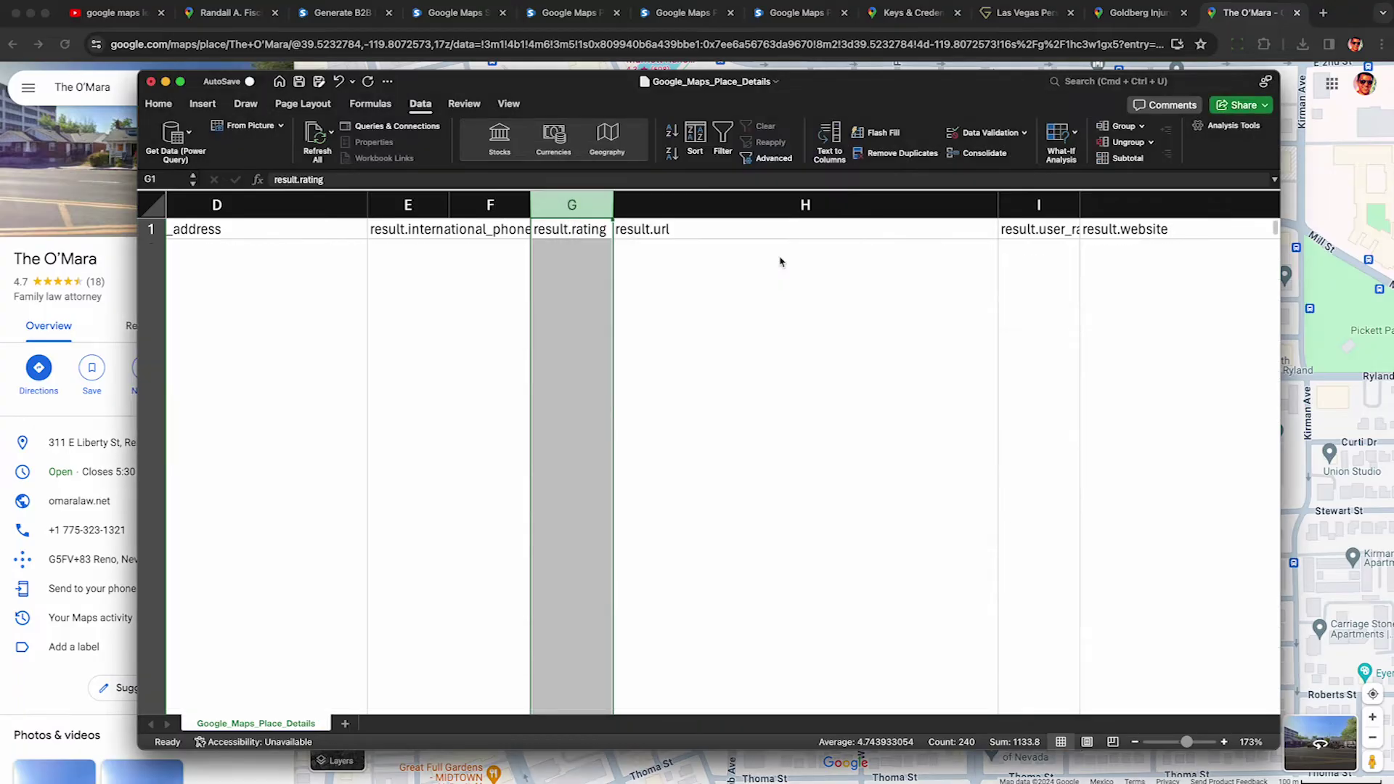
pyautogui.scroll(-5, 1203, 274)
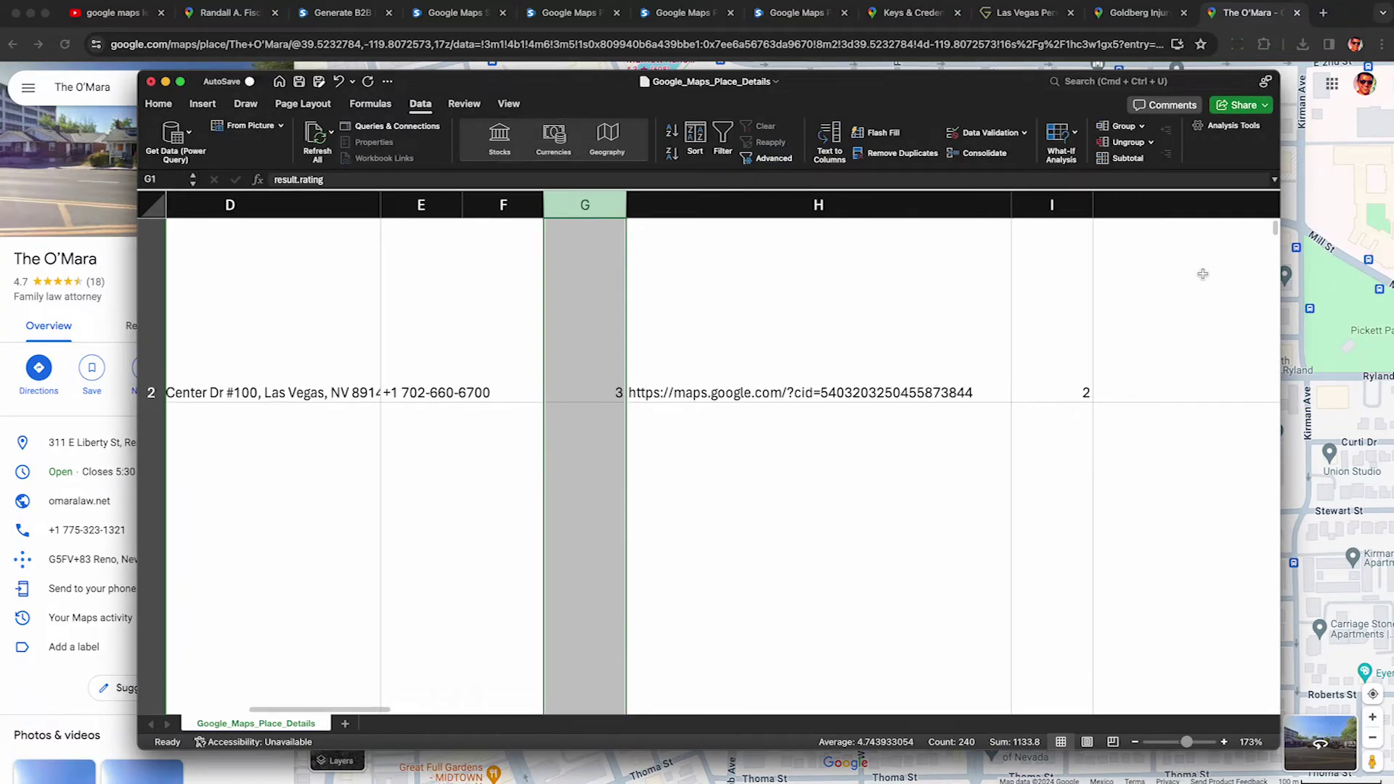
pyautogui.click(779, 452)
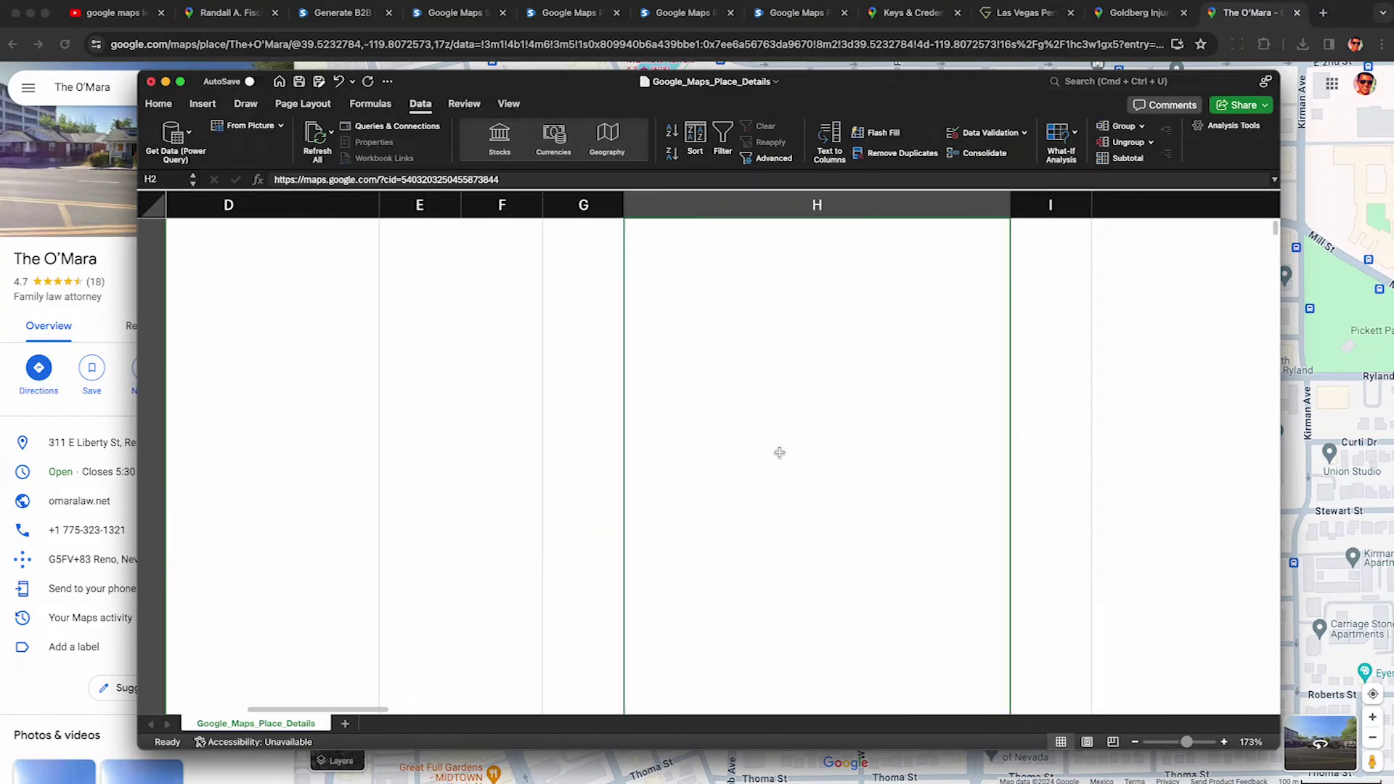
pyautogui.scroll(-5, 779, 453)
pyautogui.scroll(-1, 779, 453)
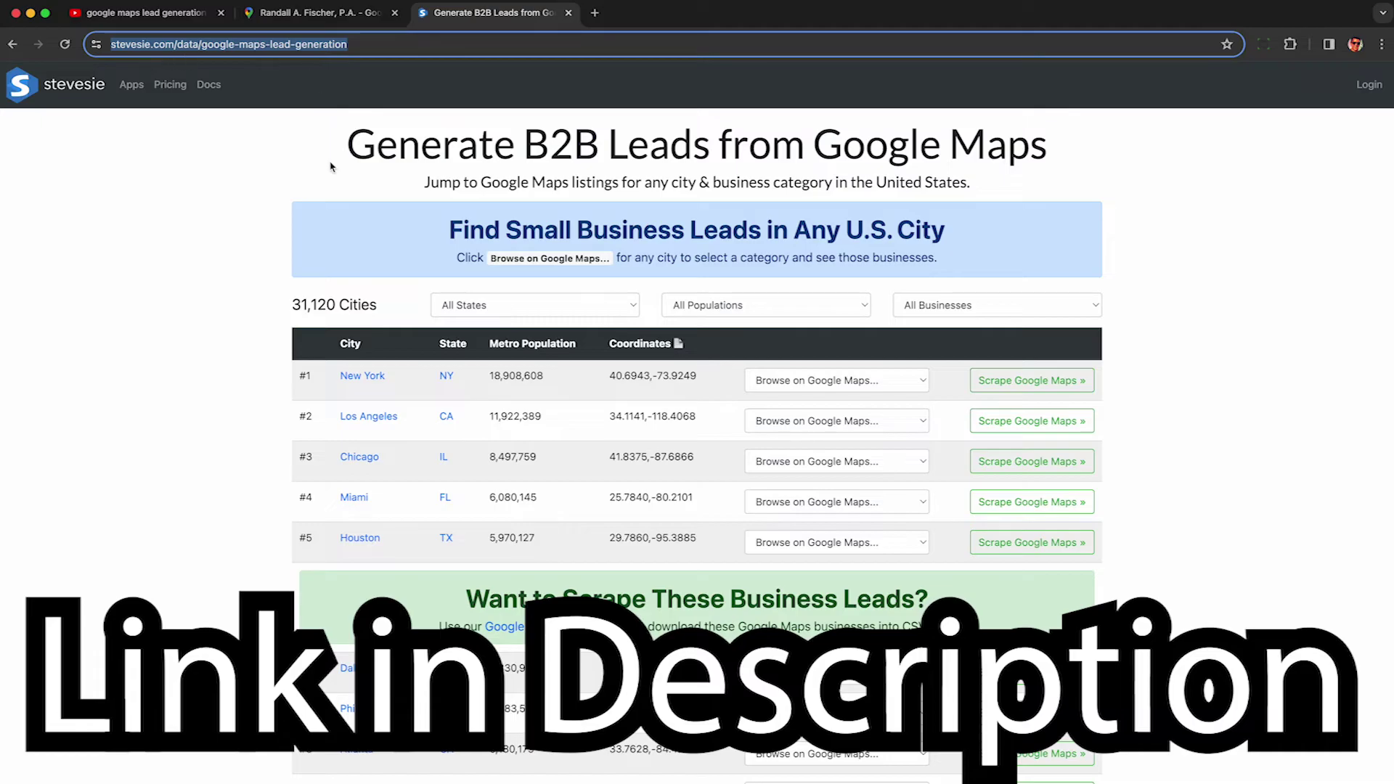
# Point out the 31,120 Cities count and Metro Population heading, then list New York's business categories
pyautogui.click(331, 167)
pyautogui.moveTo(290, 307); pyautogui.dragTo(380, 309)
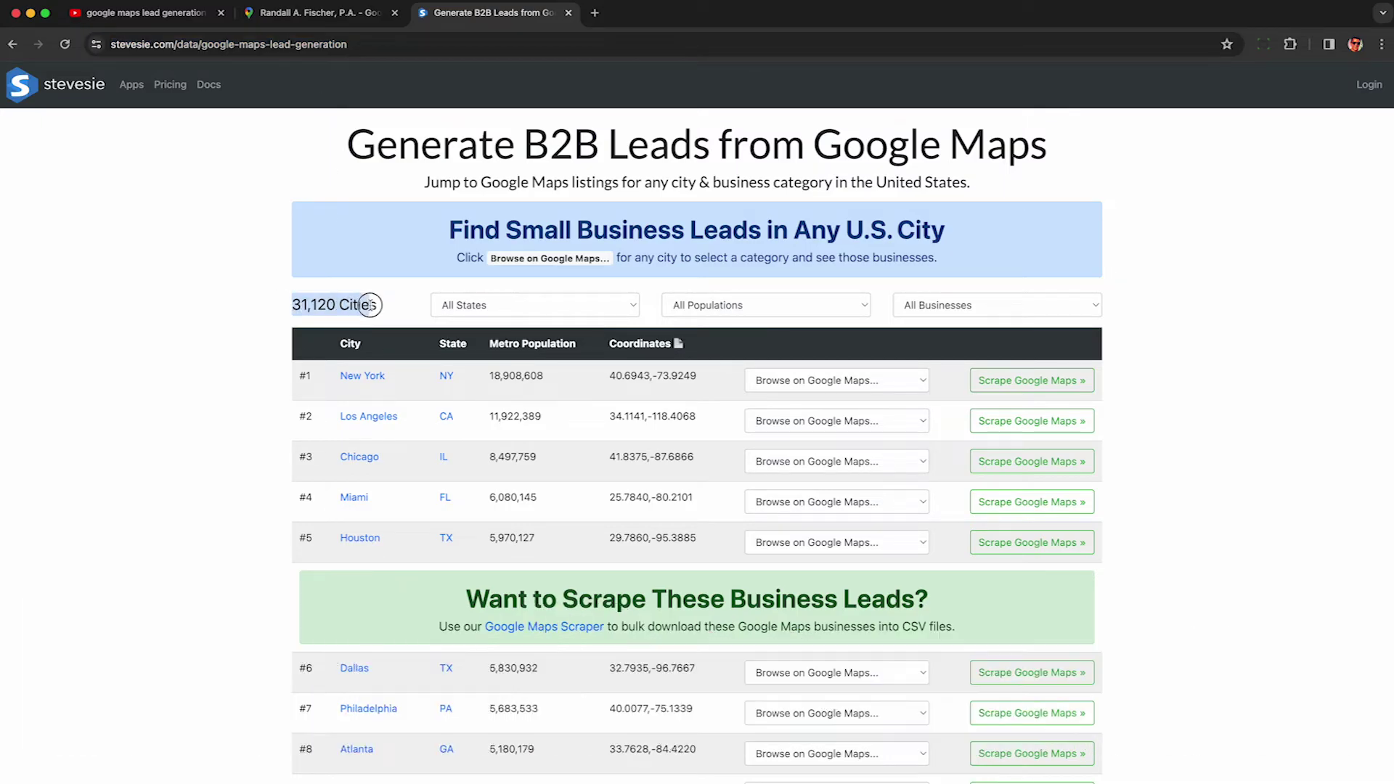
pyautogui.click(391, 312)
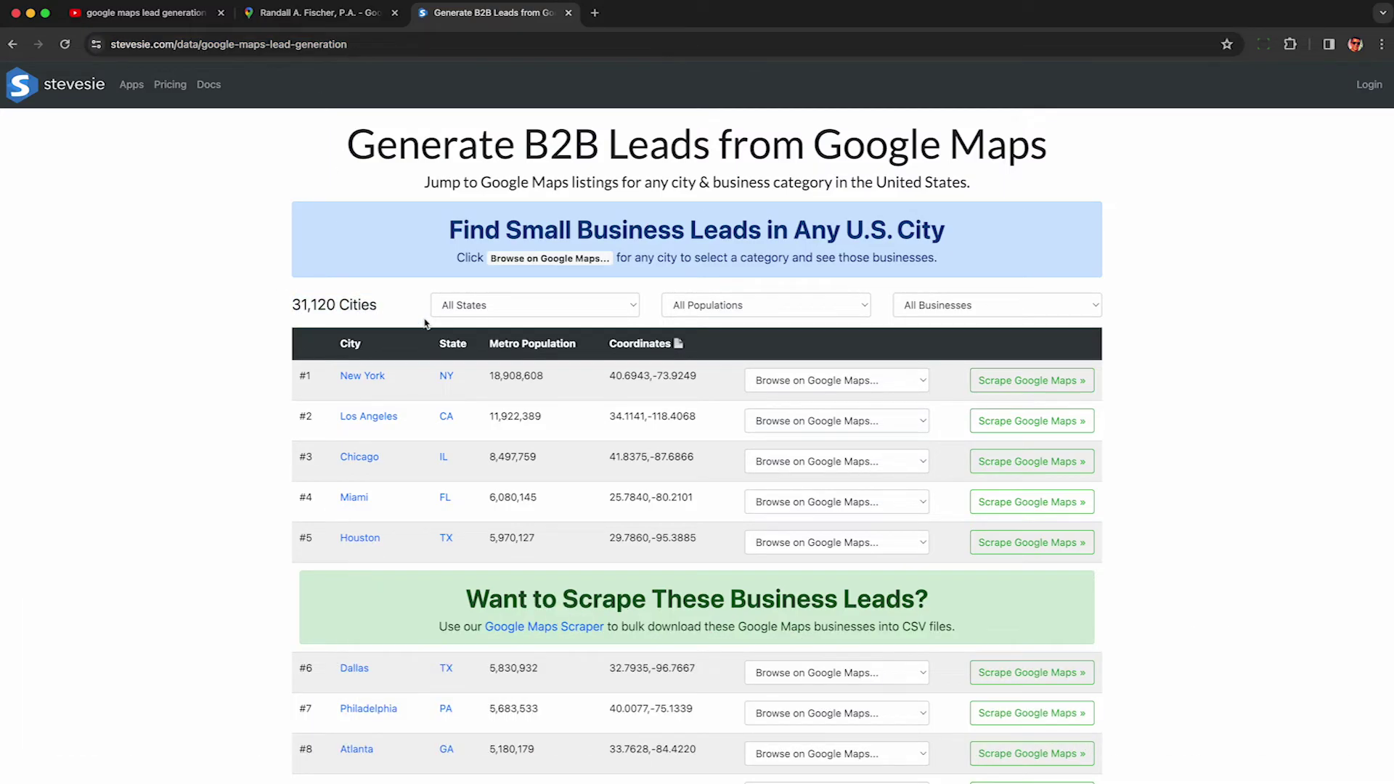
pyautogui.moveTo(493, 350); pyautogui.dragTo(578, 350)
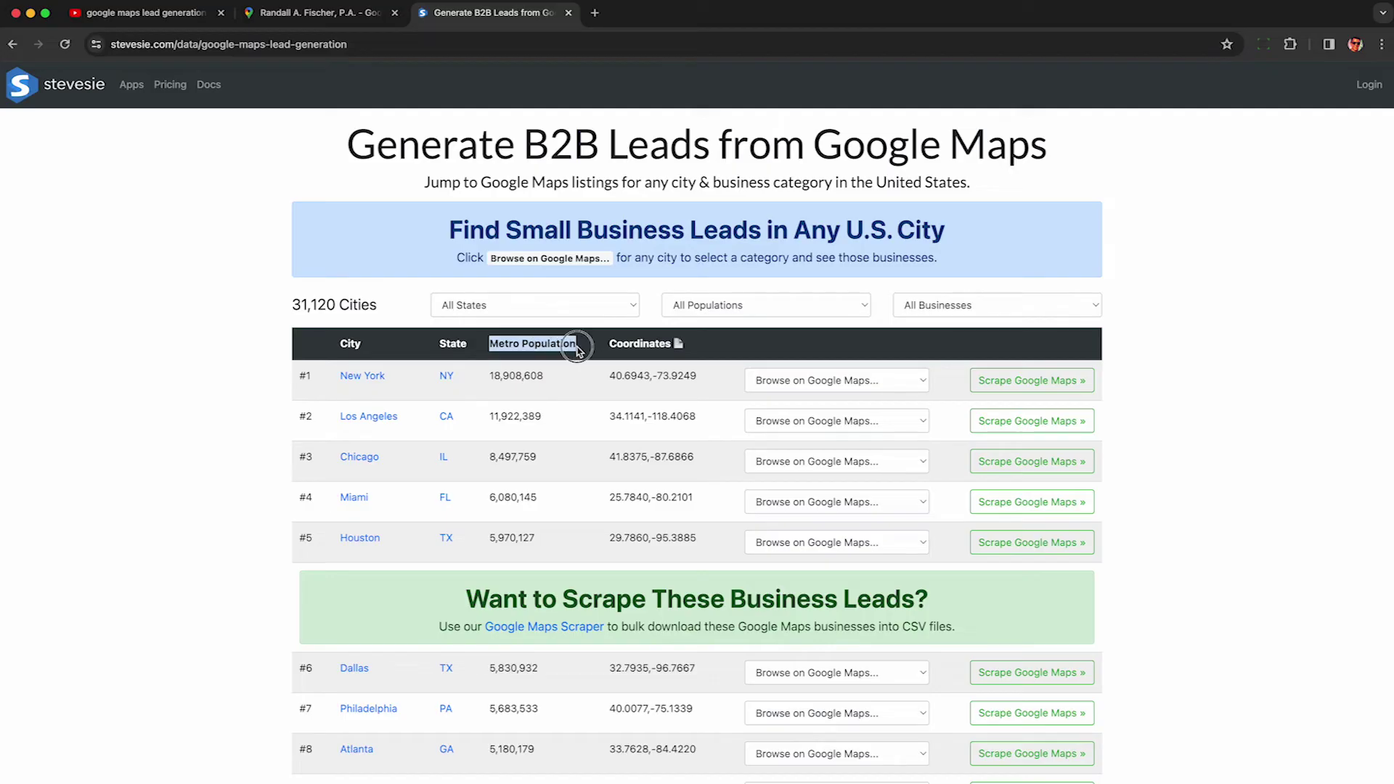
pyautogui.click(556, 367)
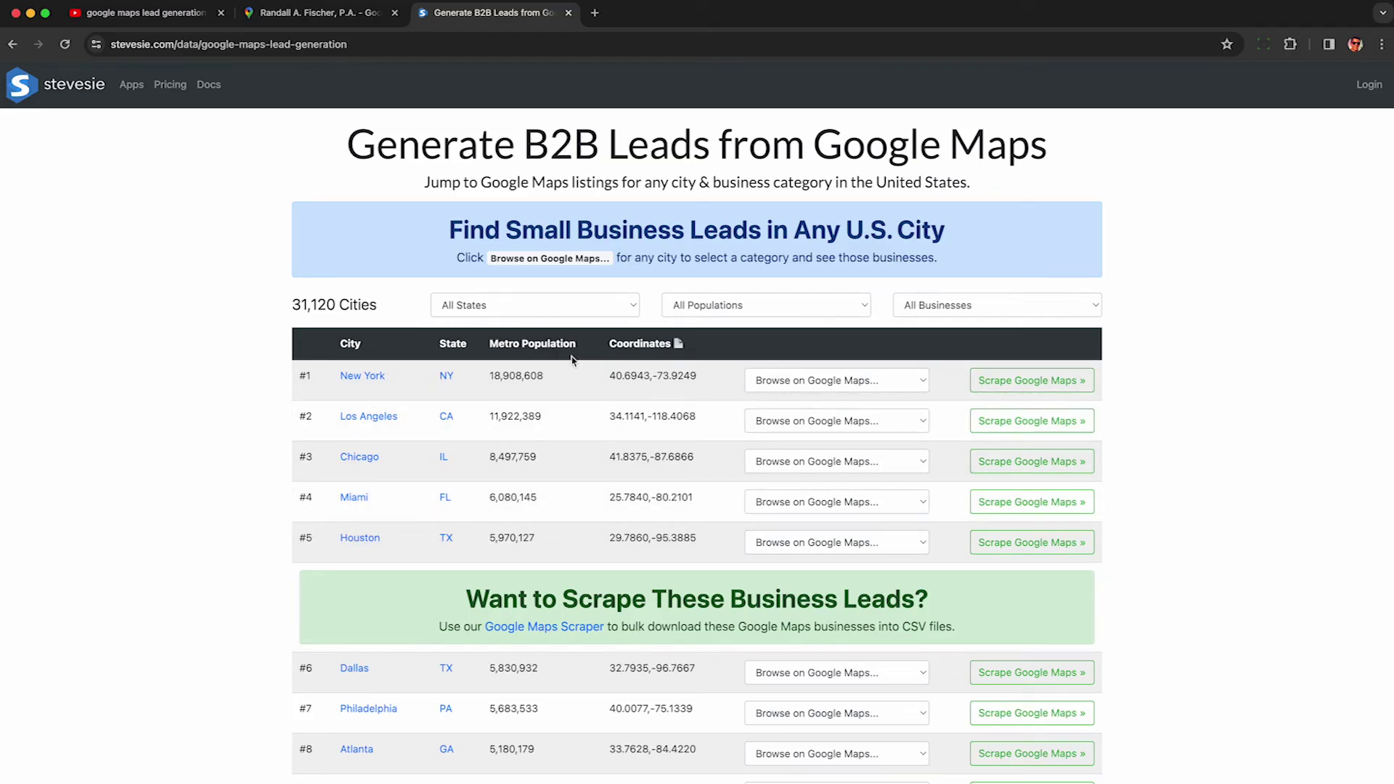
pyautogui.click(802, 384)
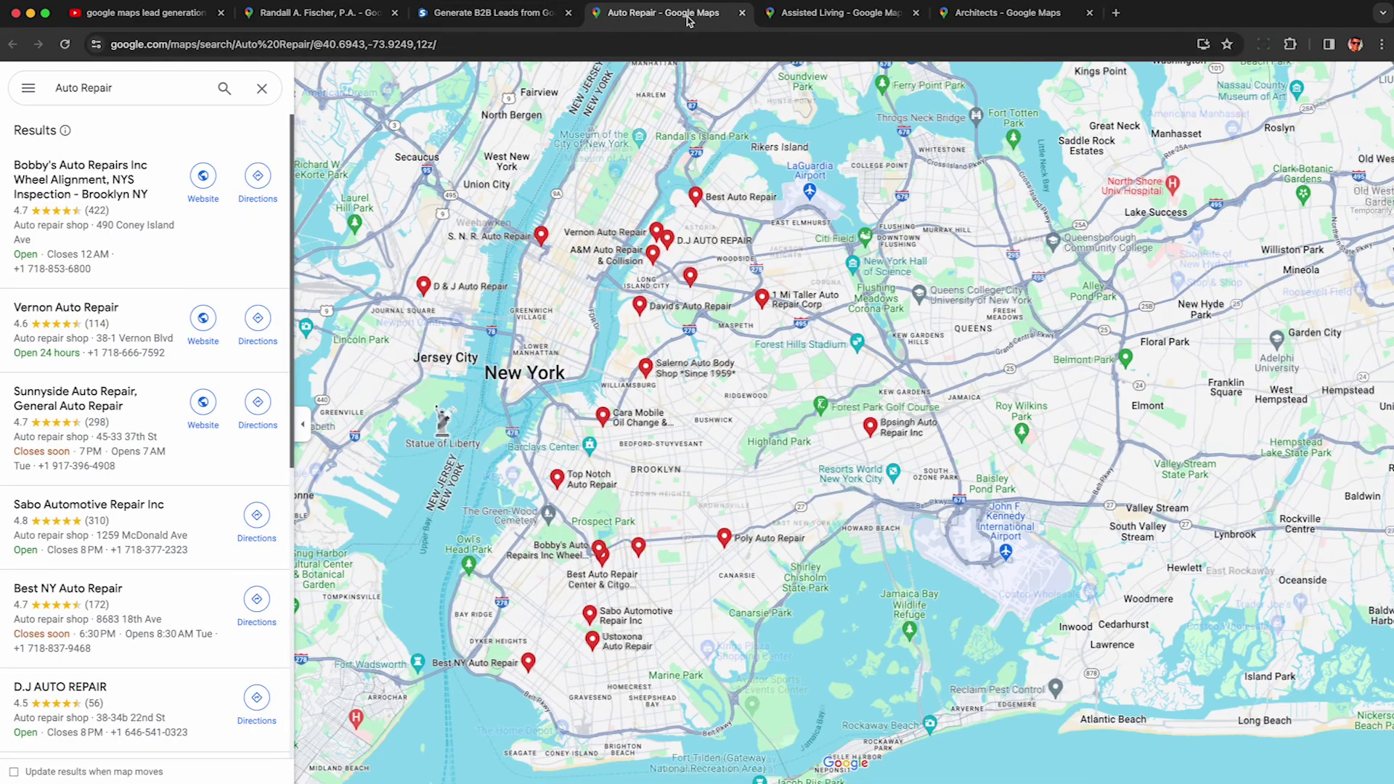
# View Bobby's, Vernon, Sunnyside and Sabo auto repair listings in New York
pyautogui.click(70, 188)
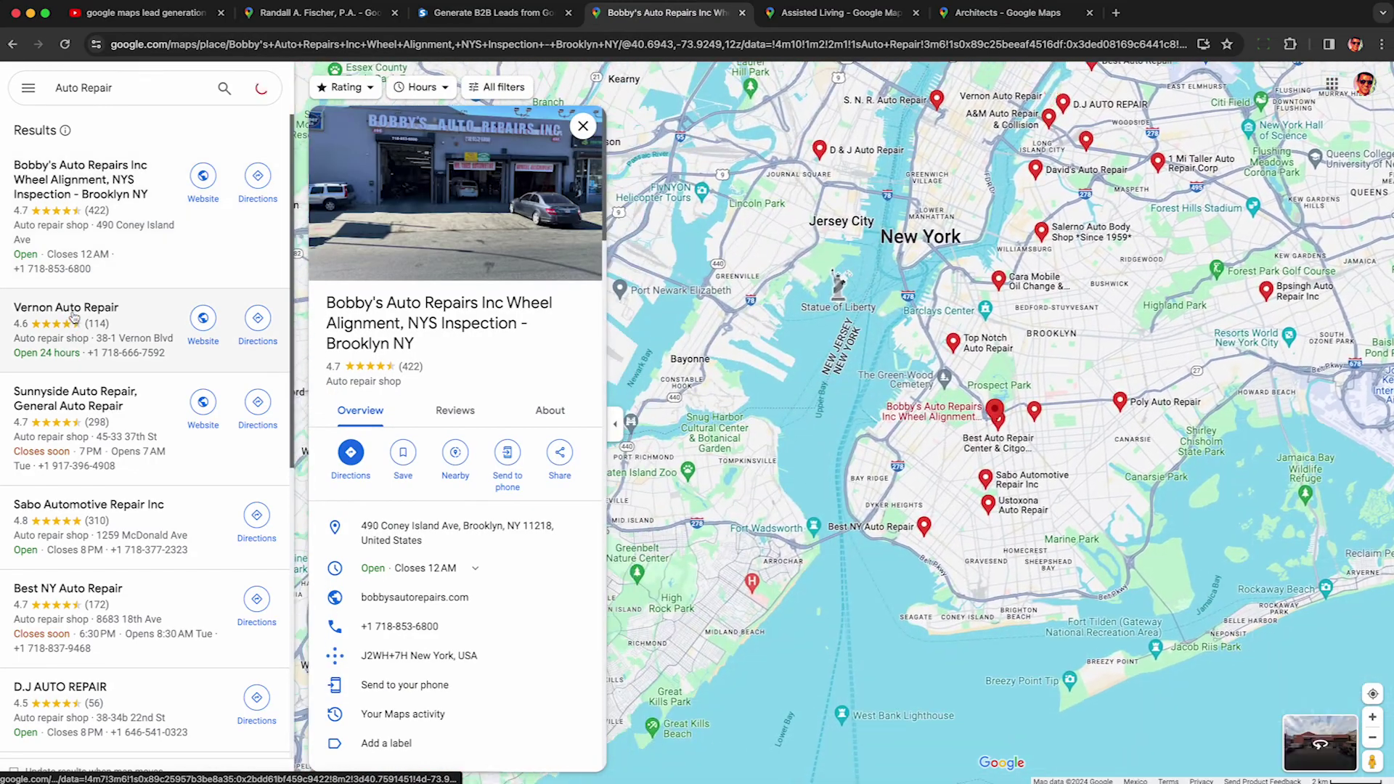
pyautogui.click(69, 334)
pyautogui.click(88, 464)
pyautogui.click(98, 505)
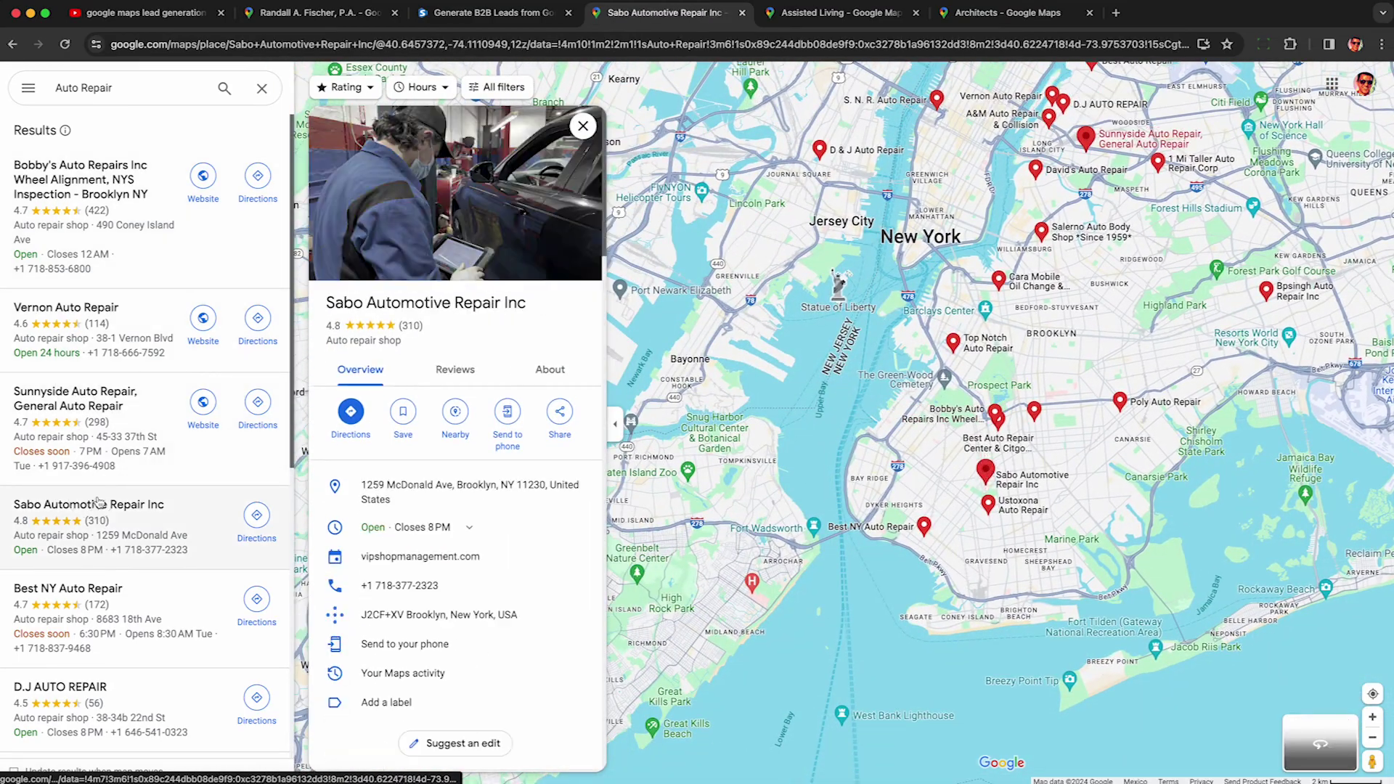
# View Elm York, Senior Care Authority and Atria Forest Hills assisted living listings
pyautogui.click(823, 15)
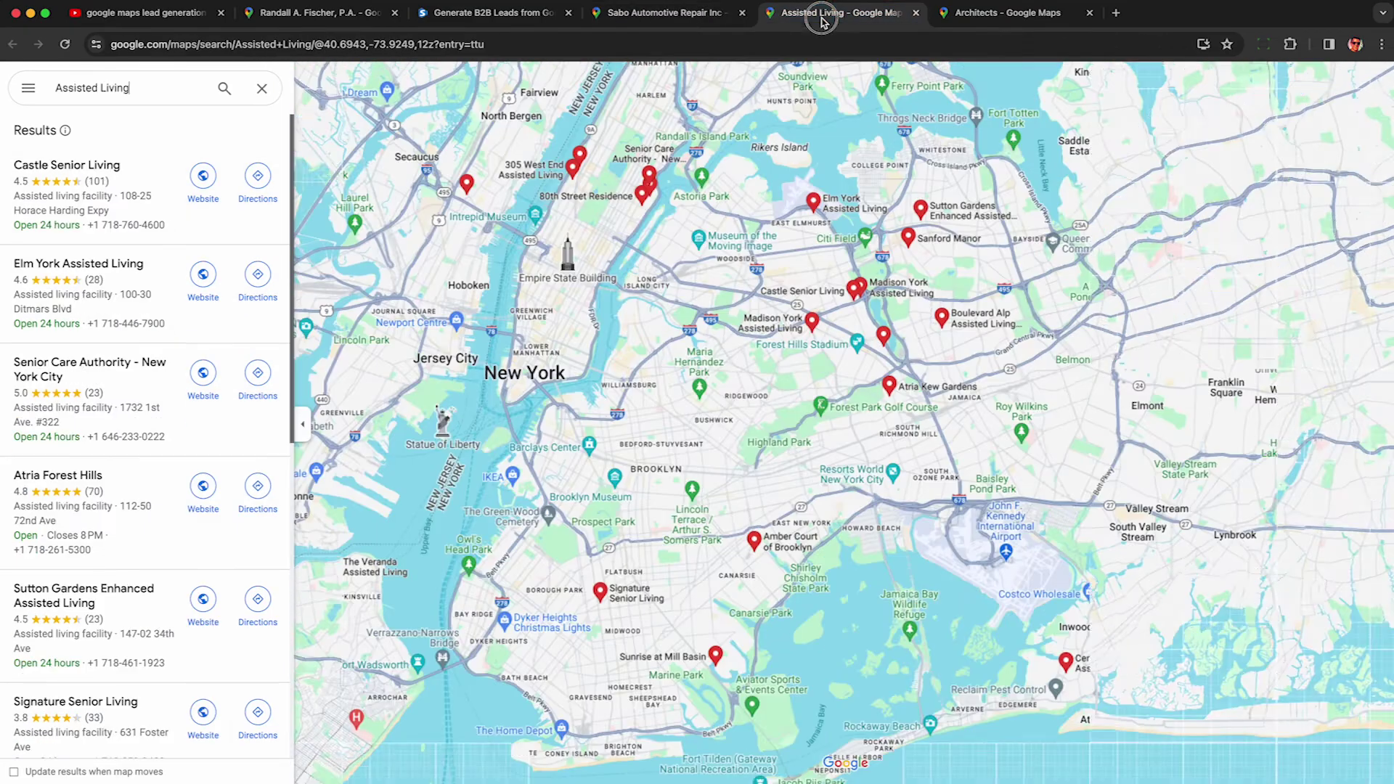
pyautogui.click(130, 277)
pyautogui.click(108, 370)
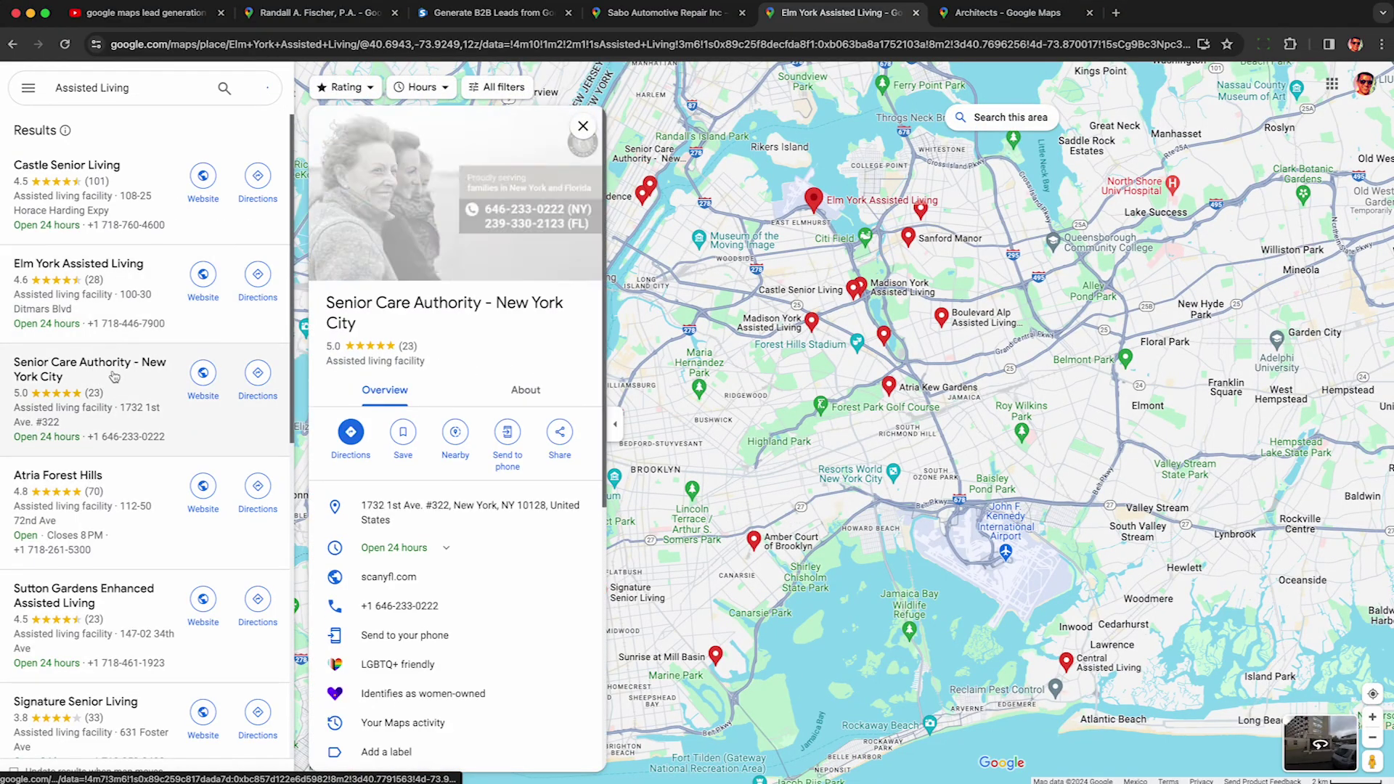
pyautogui.click(110, 478)
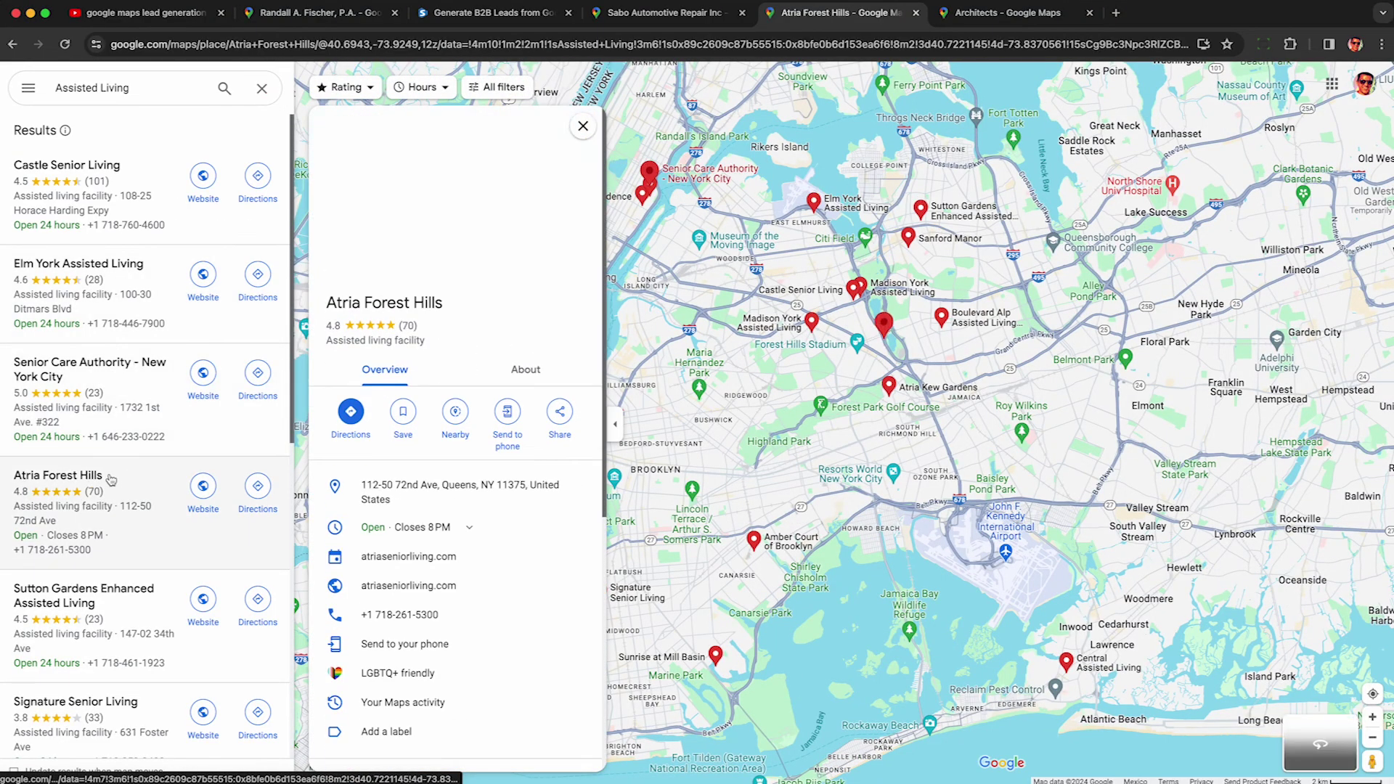
# View Dattner, BEAM and SHoP Architects listings
pyautogui.click(1008, 13)
pyautogui.click(130, 320)
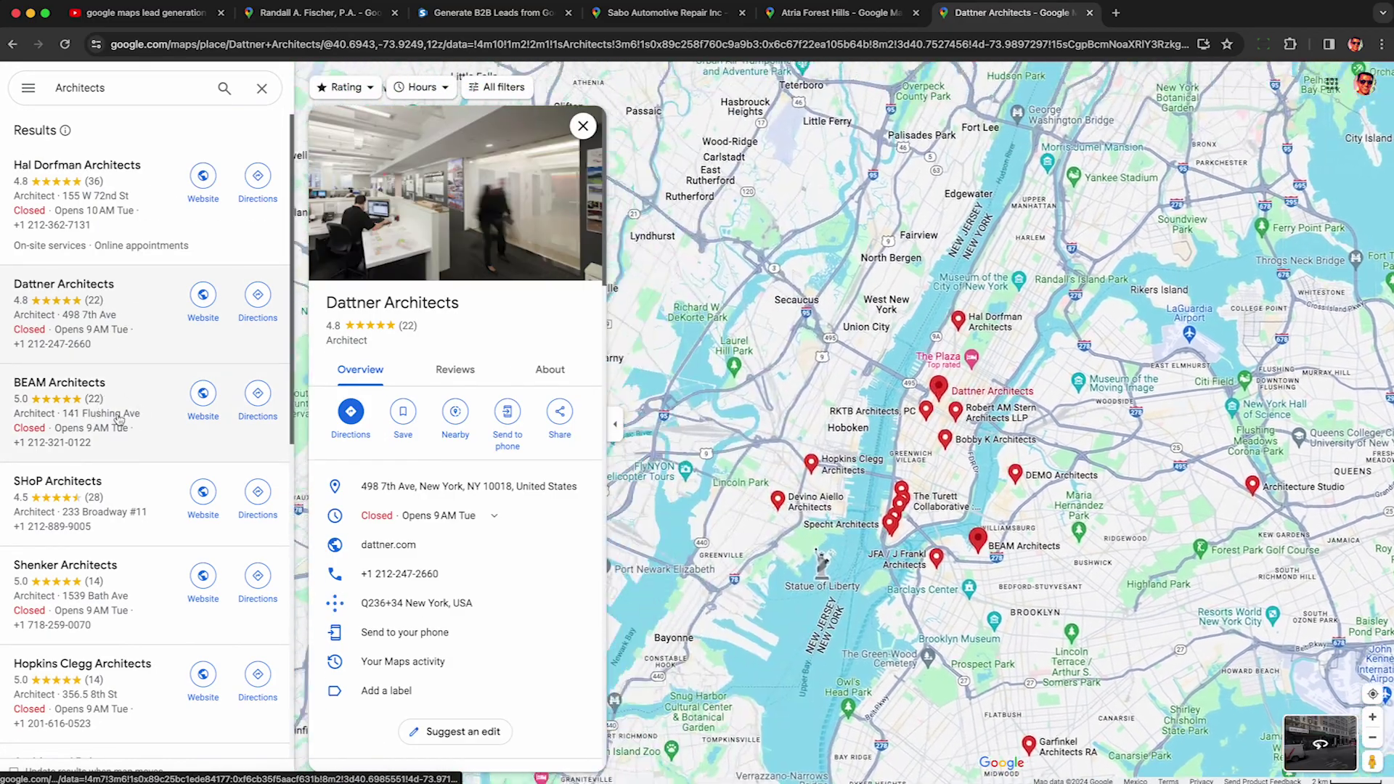
pyautogui.click(118, 420)
pyautogui.click(116, 485)
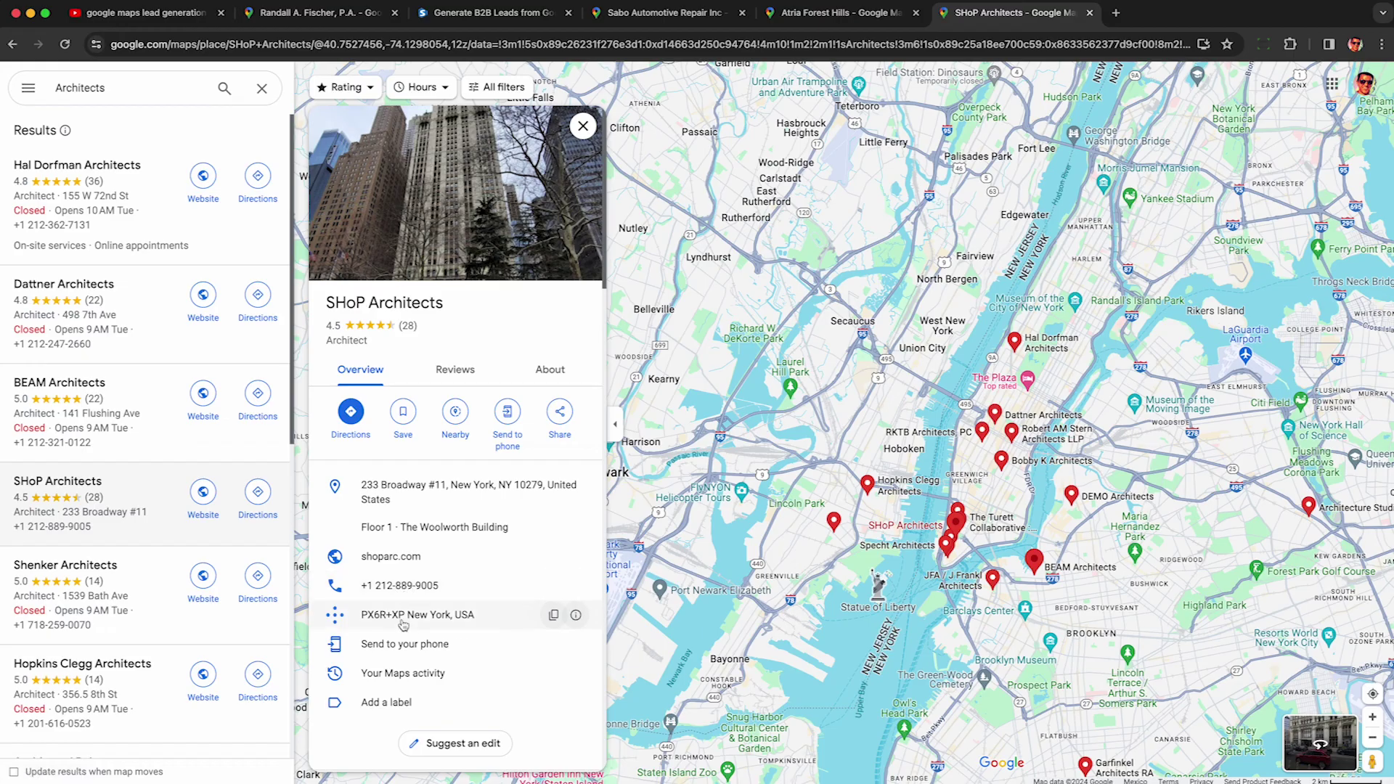
# Return to Stevesie and show the city population range list
pyautogui.click(491, 12)
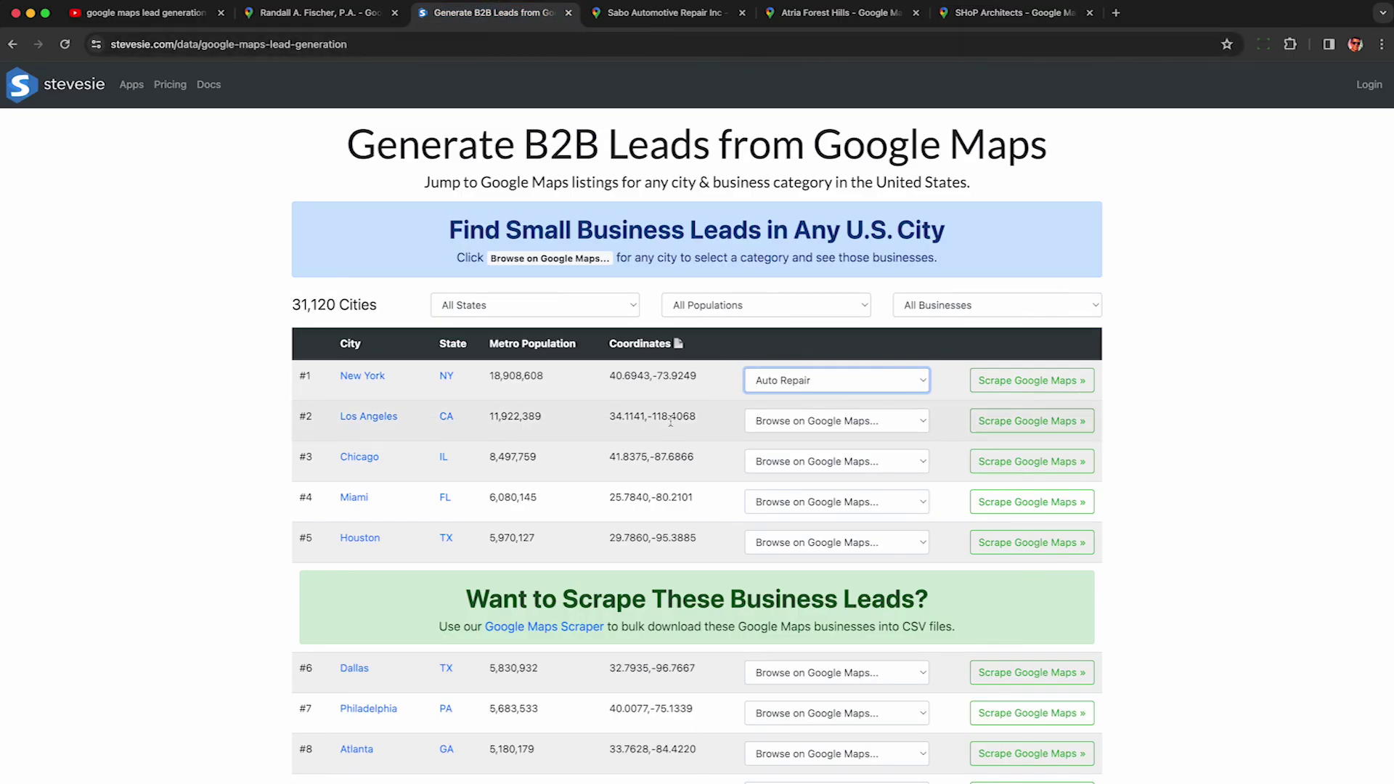
pyautogui.click(644, 375)
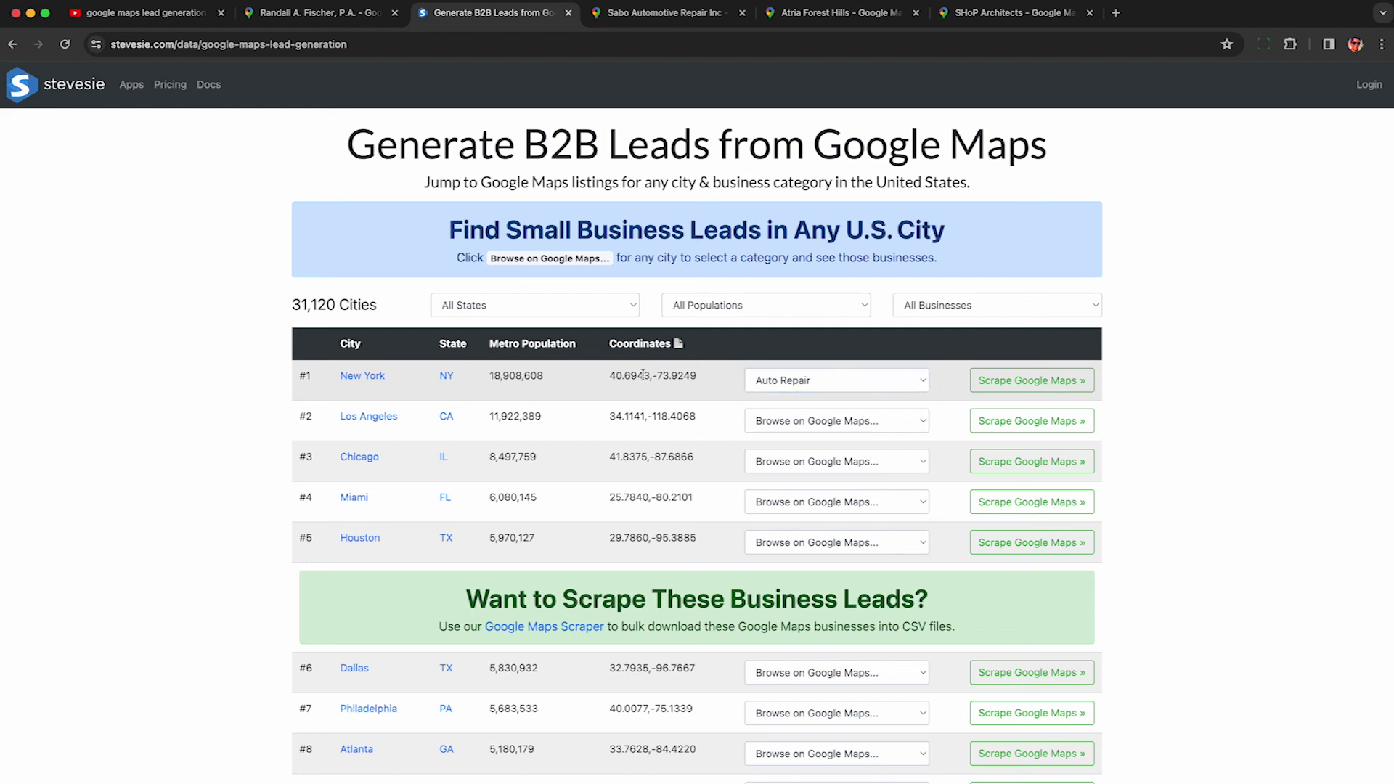
pyautogui.click(692, 313)
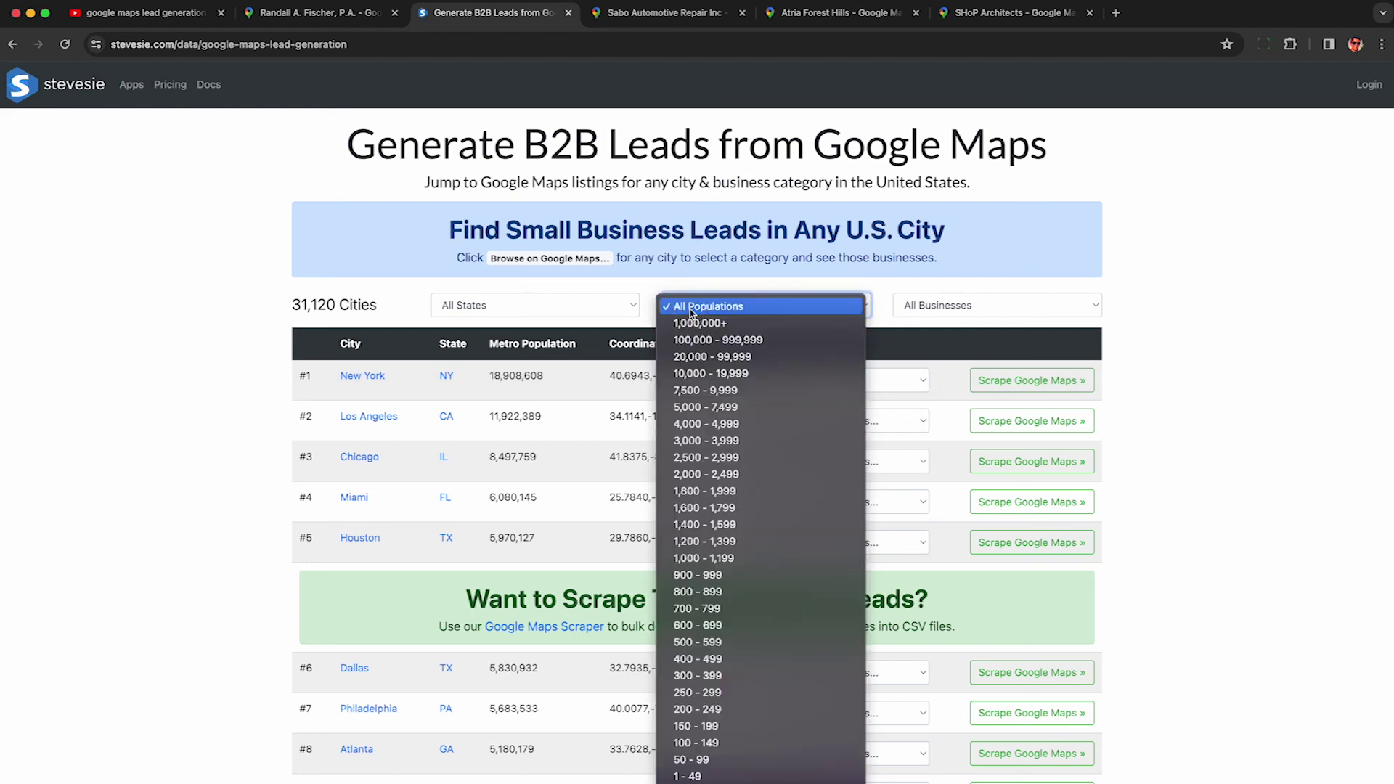